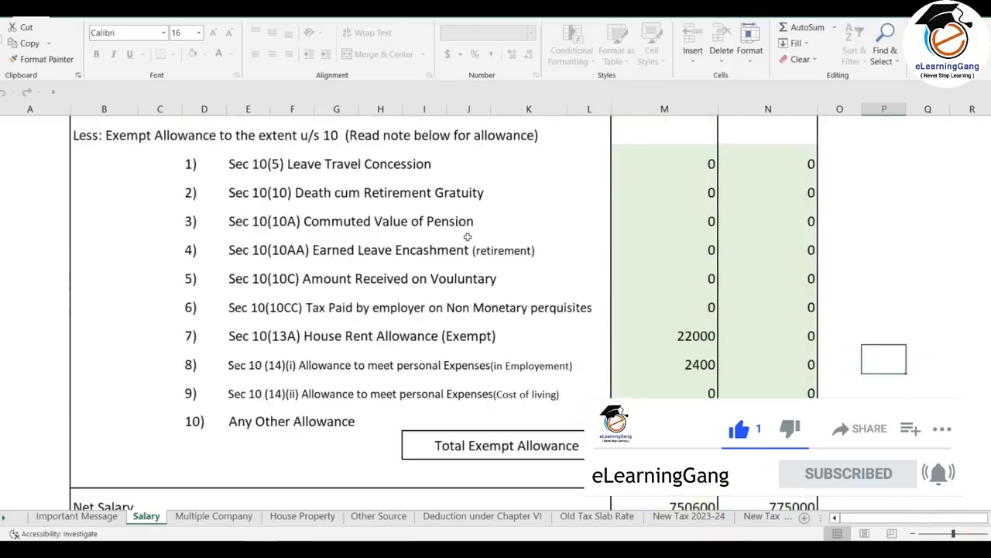
- Review the Salary sheet's gross salary, exempt allowances and section 16 deductions, and glance at the New Tax 2023-24 and 2024-25 sheets
{"action": "scroll", "coordinate": [468, 237], "scroll_direction": "up", "scroll_amount": 10}
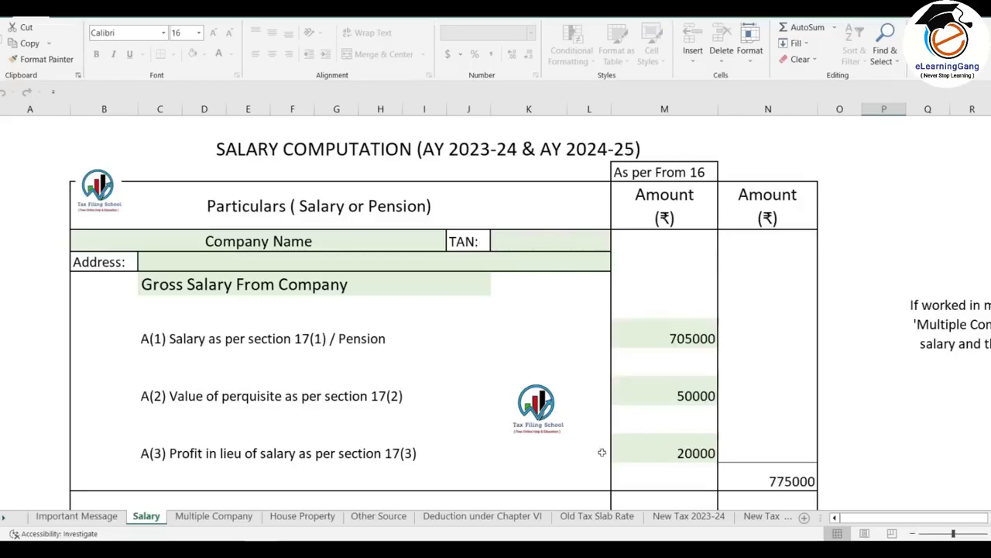
{"action": "left_click", "coordinate": [699, 515]}
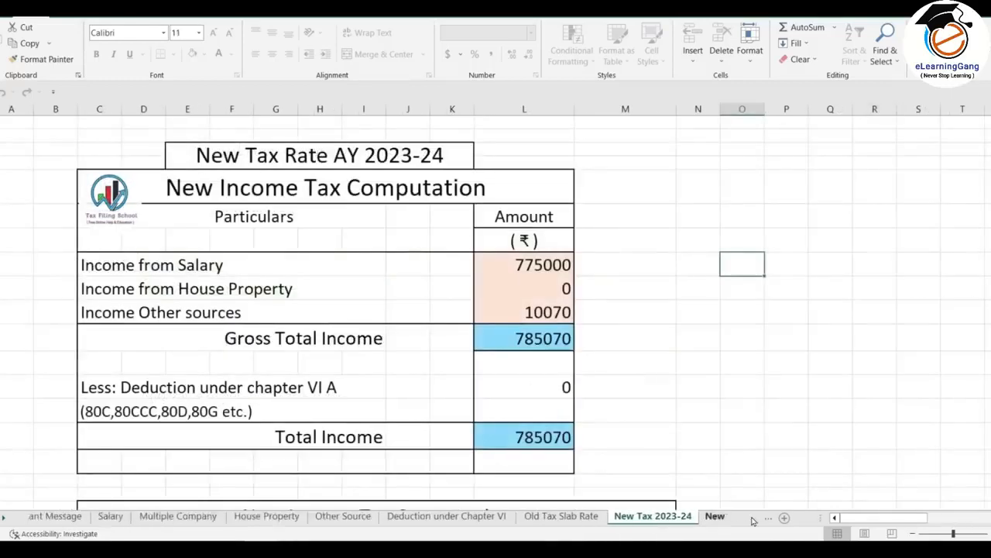
{"action": "left_click", "coordinate": [763, 516]}
{"action": "left_click", "coordinate": [48, 516]}
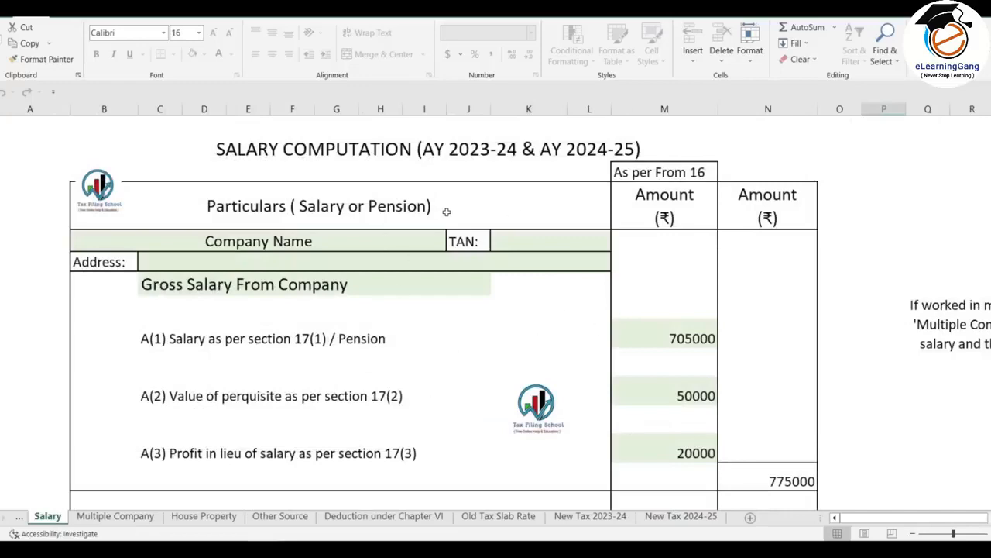
{"action": "scroll", "coordinate": [457, 202], "scroll_direction": "down", "scroll_amount": 1}
{"action": "scroll", "coordinate": [566, 195], "scroll_direction": "down", "scroll_amount": 3}
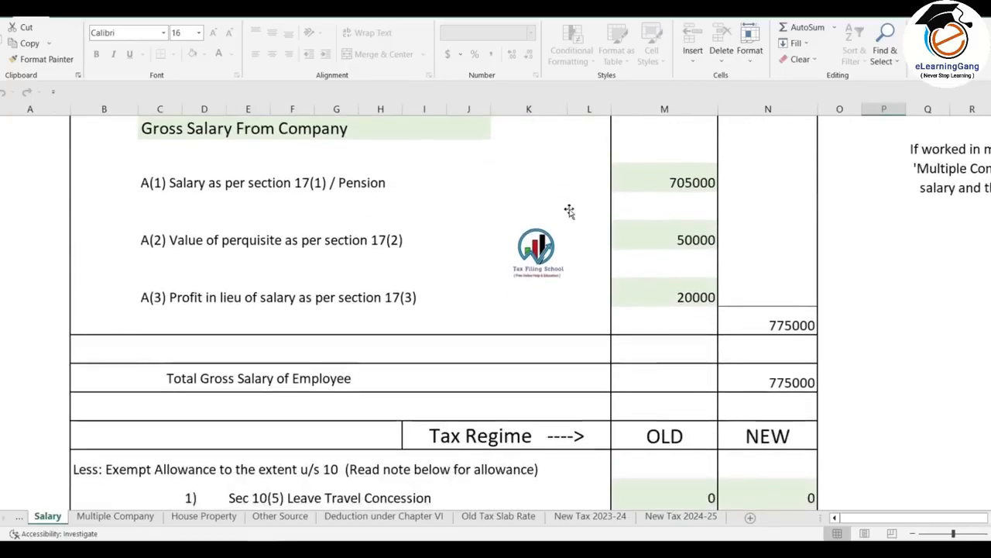
{"action": "scroll", "coordinate": [574, 199], "scroll_direction": "down", "scroll_amount": 2}
{"action": "scroll", "coordinate": [573, 198], "scroll_direction": "down", "scroll_amount": 1}
{"action": "scroll", "coordinate": [646, 223], "scroll_direction": "up", "scroll_amount": 1}
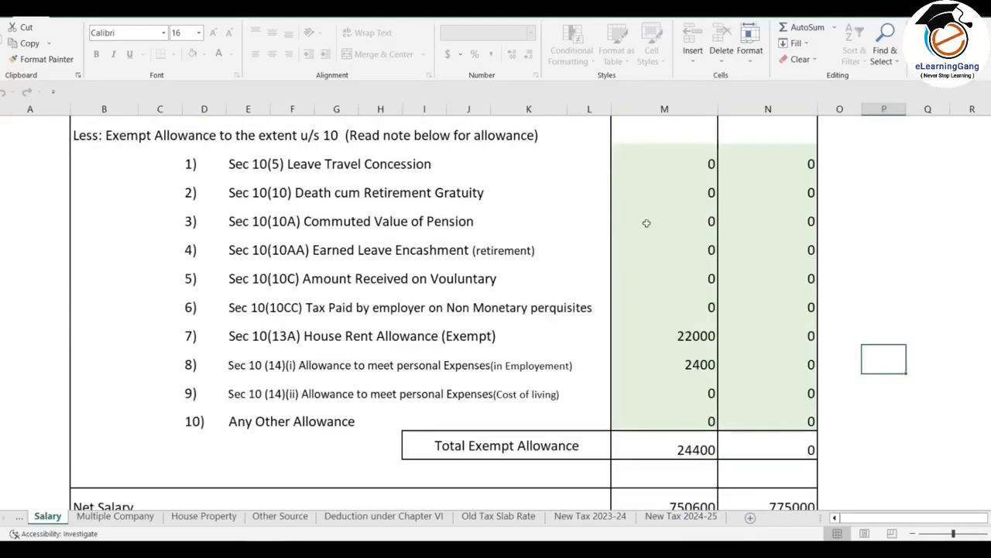
{"action": "scroll", "coordinate": [709, 258], "scroll_direction": "down", "scroll_amount": 3}
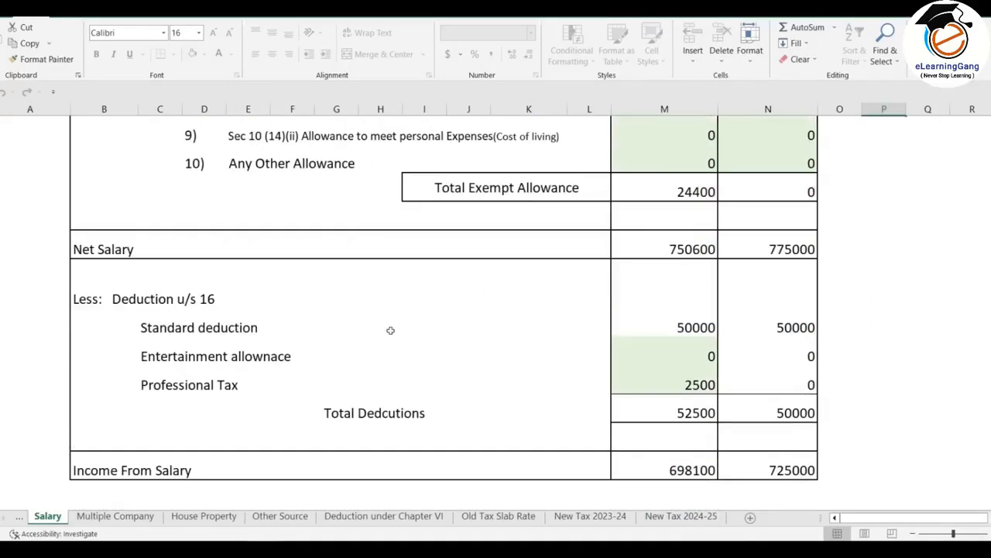
- Examine the House Property, Other Source and Deduction under Chapter VI sheets, then return to the Salary sheet
{"action": "left_click", "coordinate": [222, 517]}
{"action": "scroll", "coordinate": [567, 272], "scroll_direction": "down", "scroll_amount": 1}
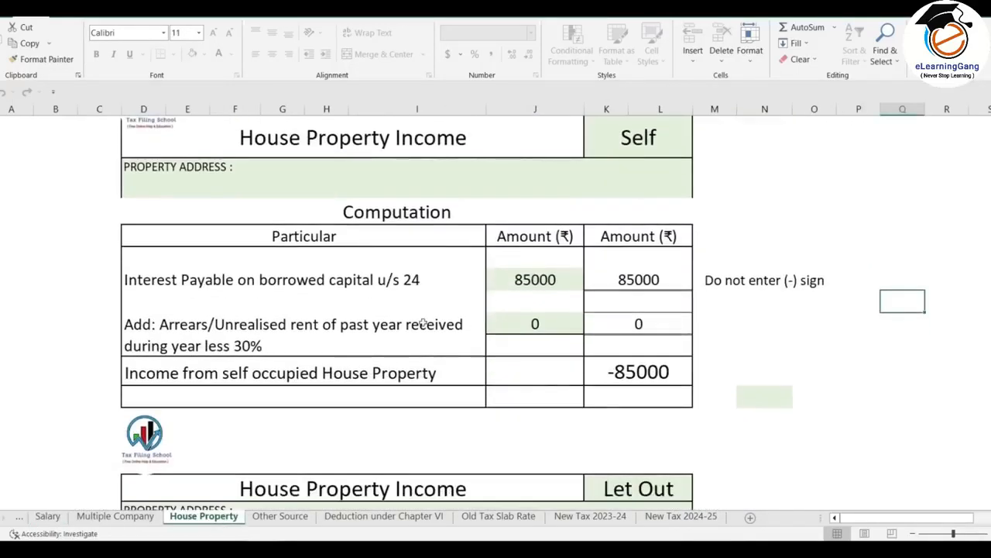
{"action": "left_click", "coordinate": [279, 517]}
{"action": "scroll", "coordinate": [519, 221], "scroll_direction": "up", "scroll_amount": 10}
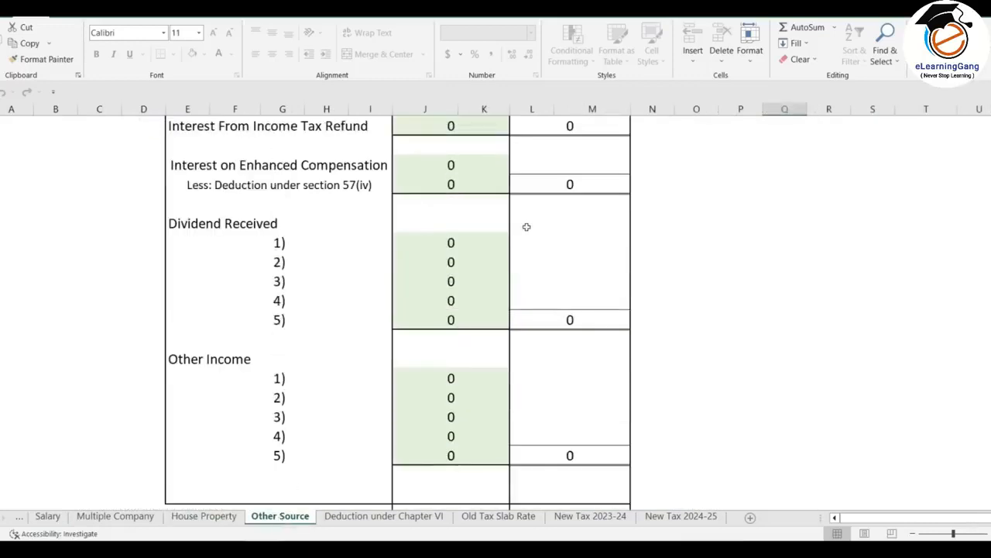
{"action": "left_click", "coordinate": [410, 516]}
{"action": "scroll", "coordinate": [561, 270], "scroll_direction": "up", "scroll_amount": 8}
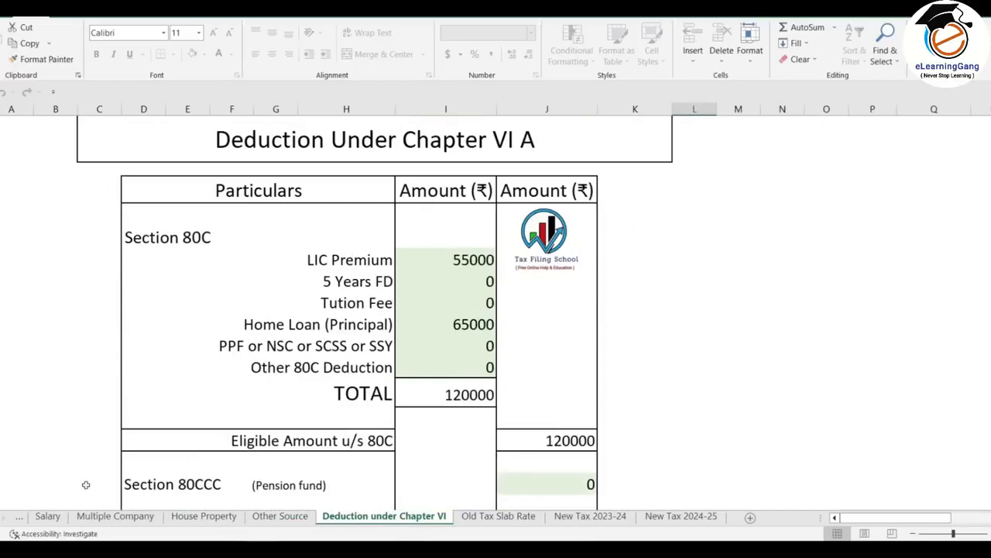
{"action": "left_click", "coordinate": [48, 516]}
{"action": "scroll", "coordinate": [575, 370], "scroll_direction": "up", "scroll_amount": 10}
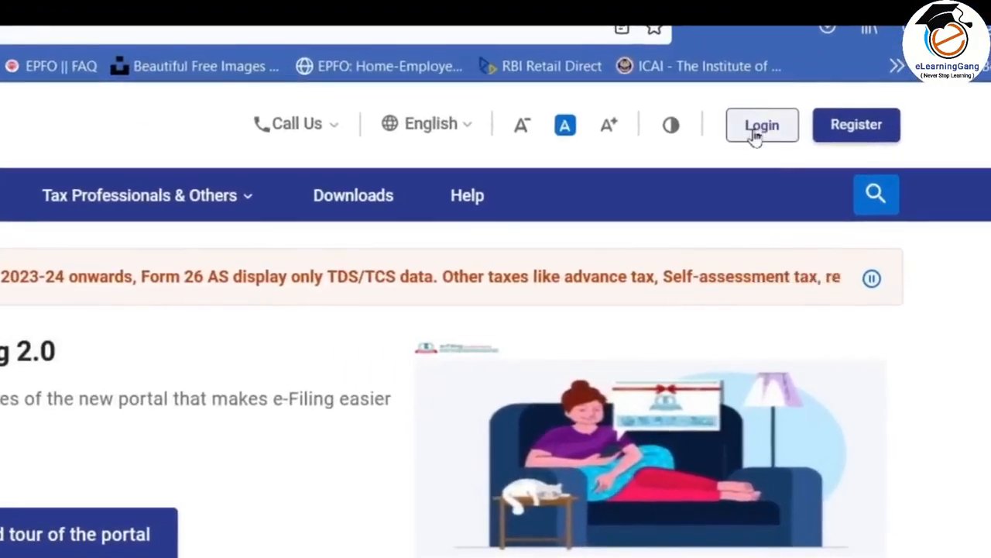
- Switch to the Income Tax e-Filing portal and open its login
{"action": "left_click", "coordinate": [757, 130]}
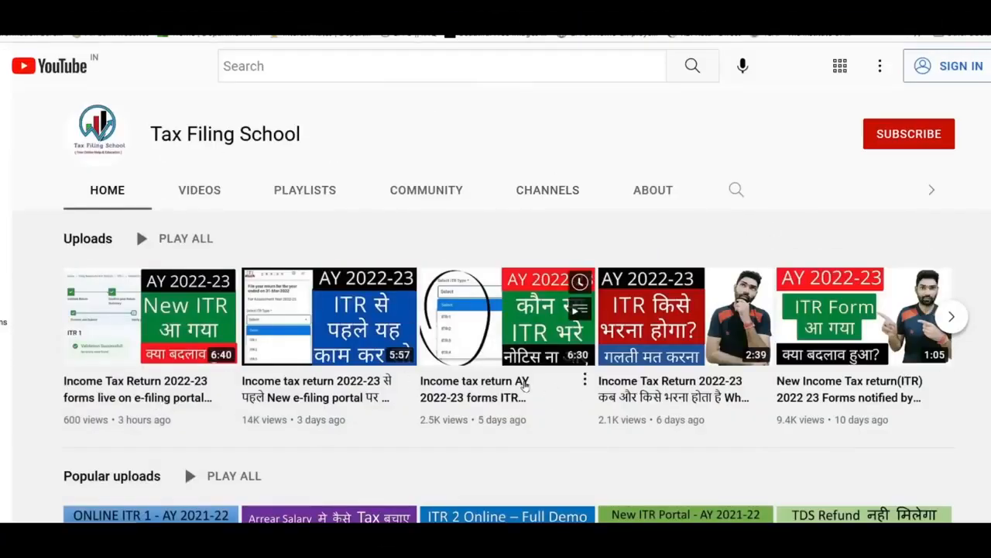
{"action": "scroll", "coordinate": [495, 349], "scroll_direction": "down", "scroll_amount": 2}
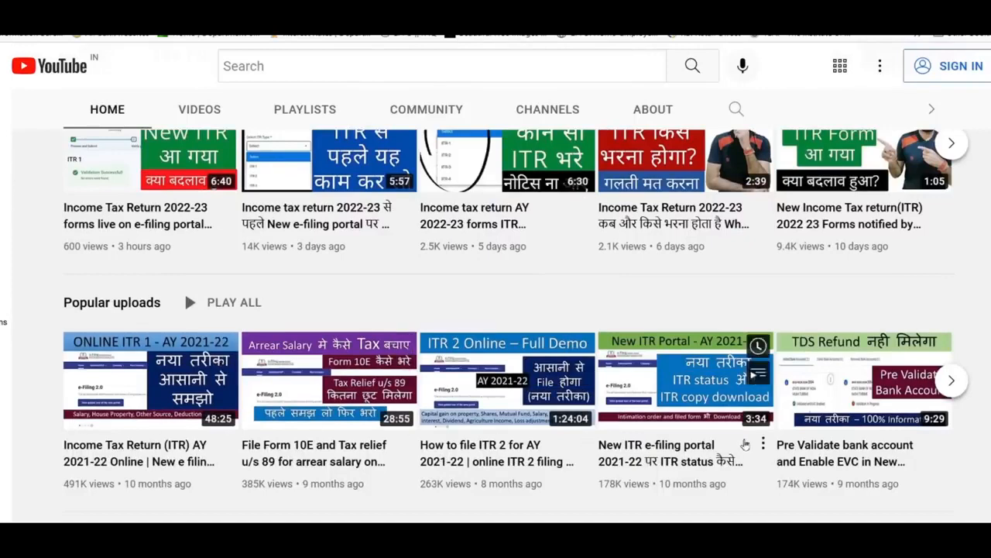
{"action": "scroll", "coordinate": [368, 274], "scroll_direction": "up", "scroll_amount": 1}
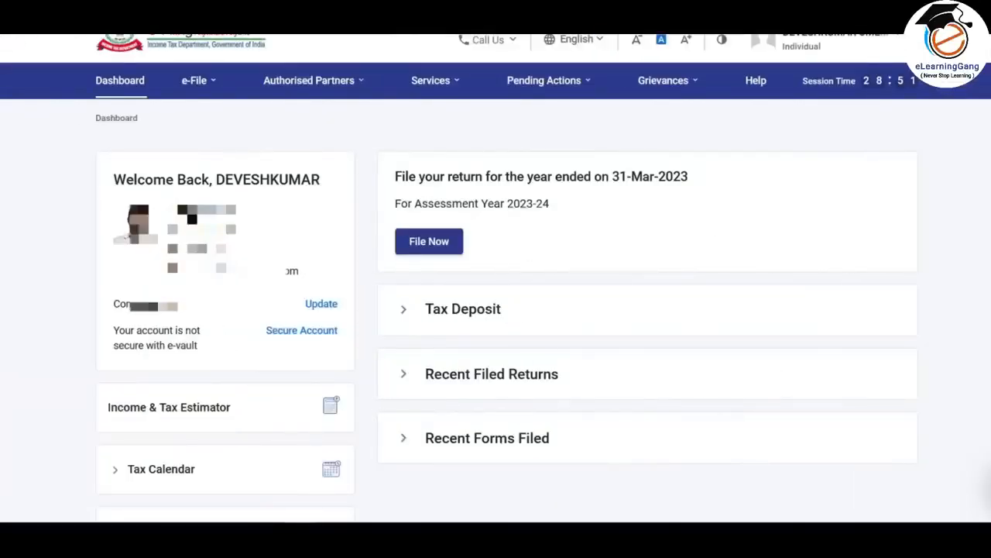
{"action": "left_click", "coordinate": [194, 81]}
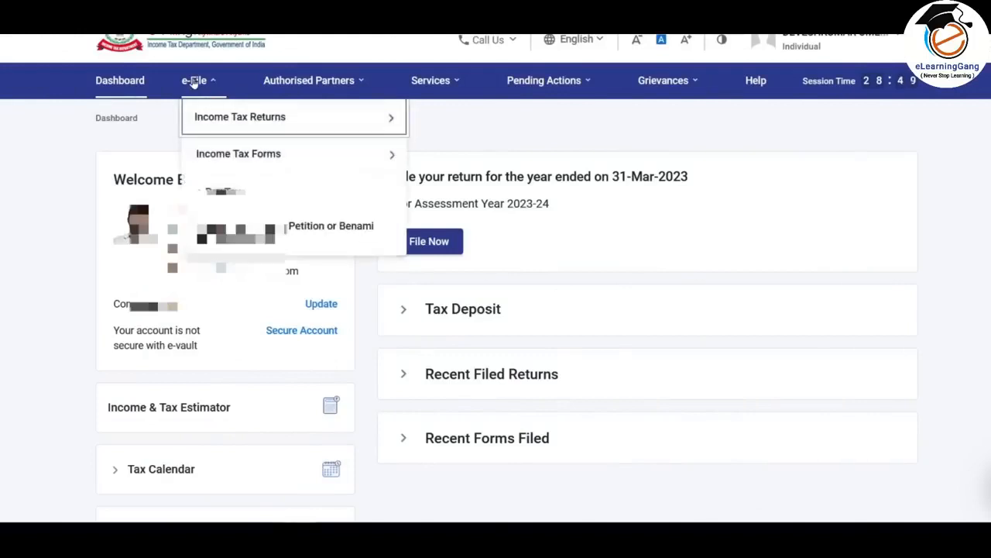
{"action": "mouse_move", "coordinate": [205, 116]}
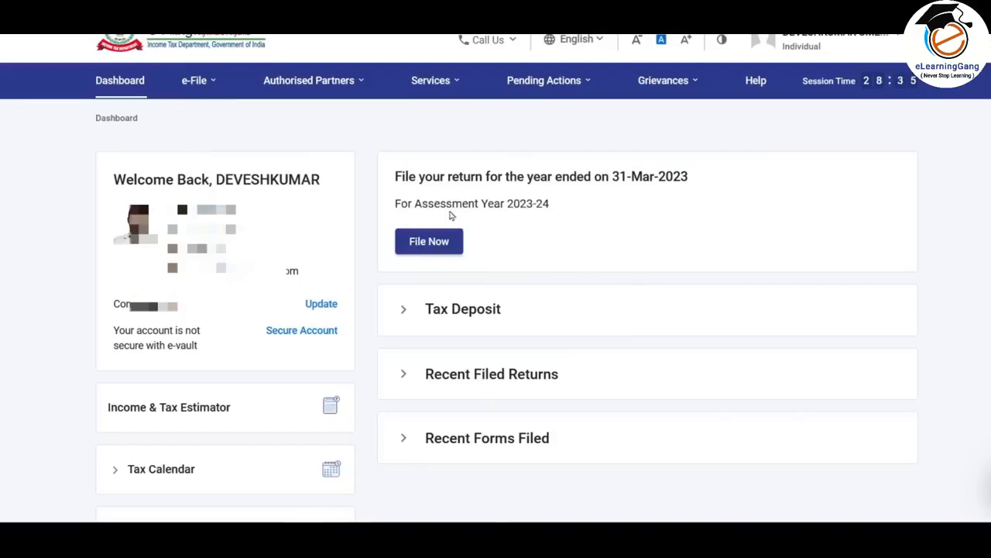
{"action": "left_click", "coordinate": [444, 82]}
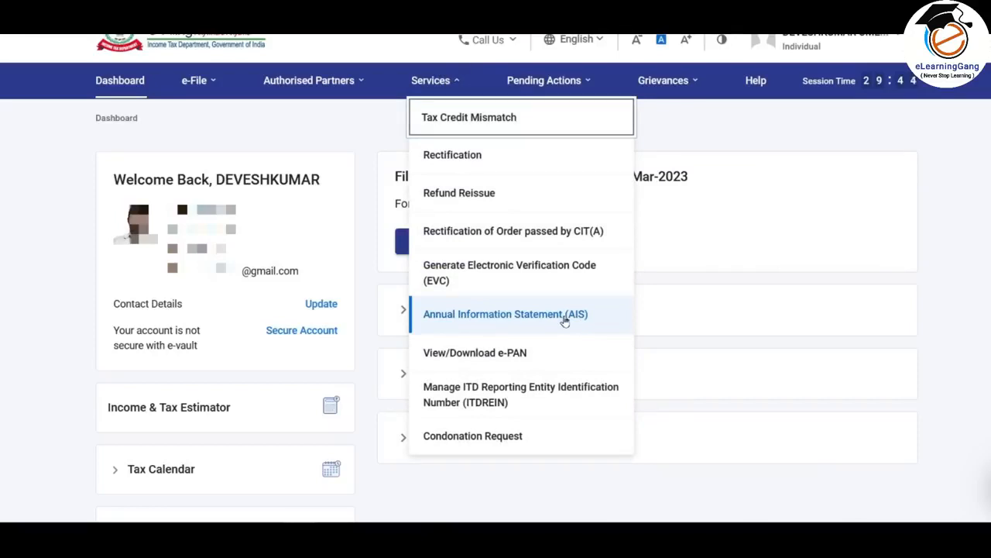
{"action": "left_click", "coordinate": [854, 218]}
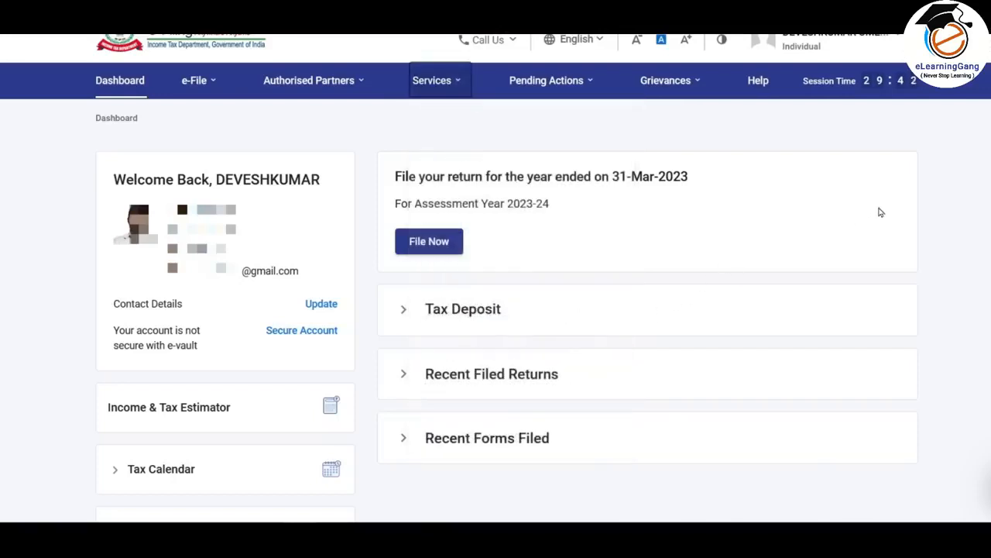
{"action": "left_click", "coordinate": [880, 212]}
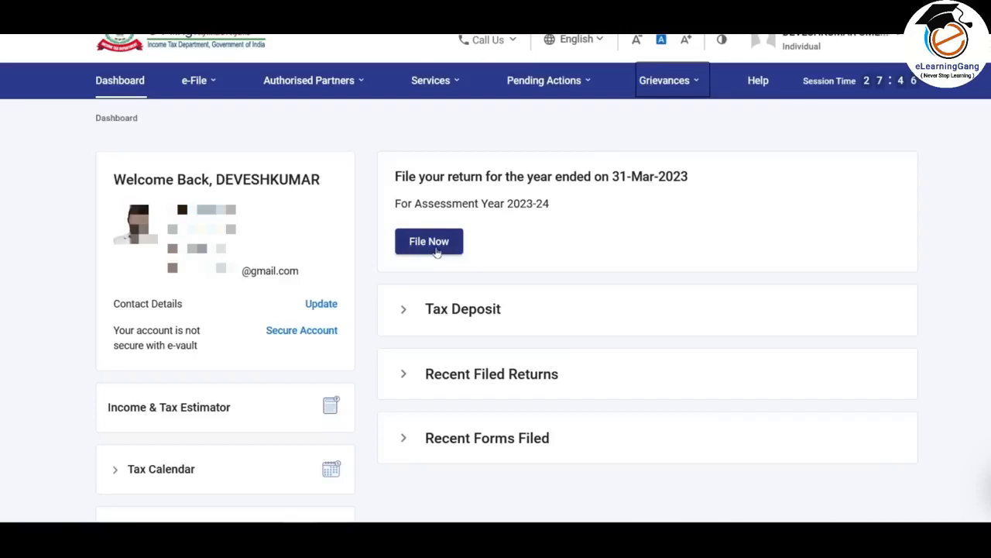
- Start filing the income tax return for the year ended 31-Mar-2023
{"action": "left_click", "coordinate": [196, 81]}
{"action": "mouse_move", "coordinate": [233, 116]}
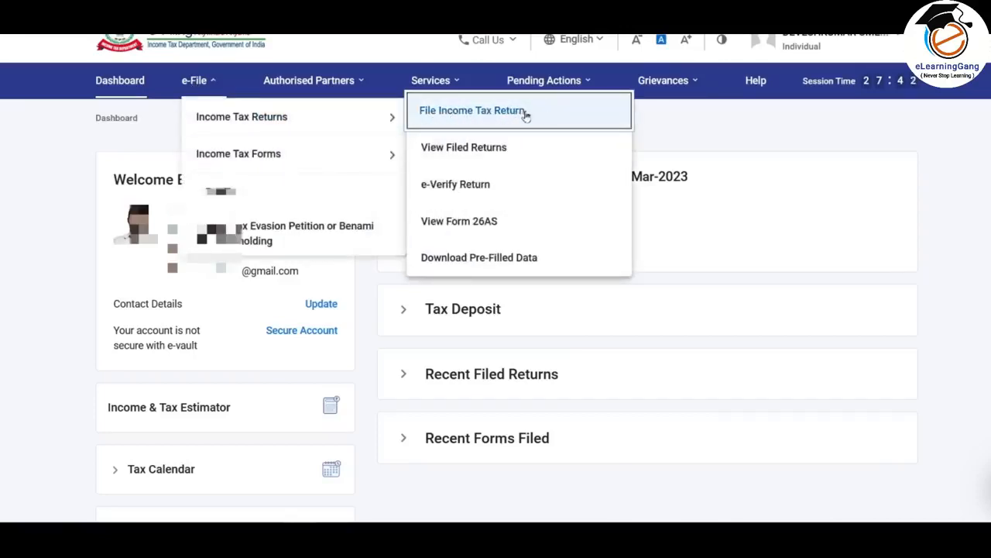
{"action": "left_click", "coordinate": [429, 242]}
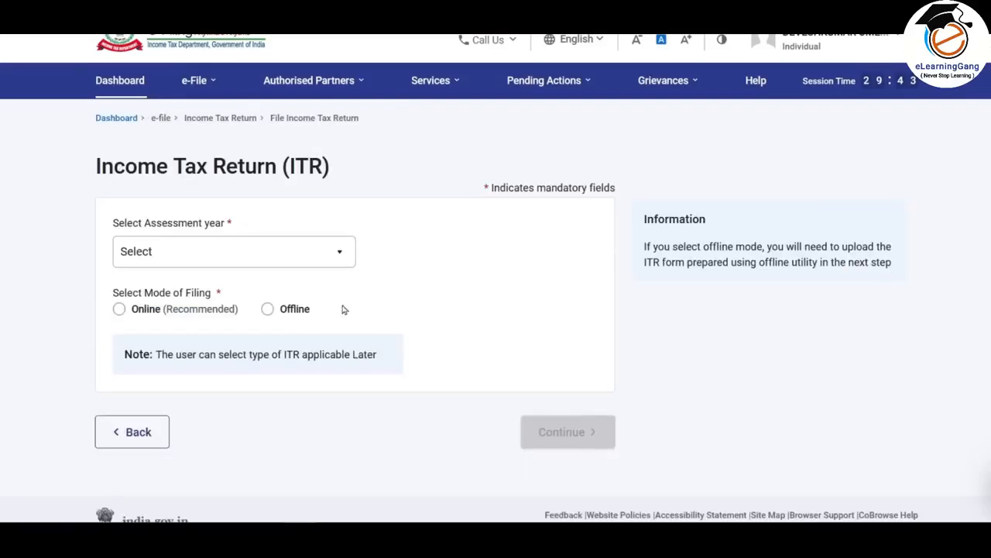
- Choose assessment year 2023-24 (Current A.Y.) with the Online mode of filing and continue
{"action": "left_click", "coordinate": [308, 253]}
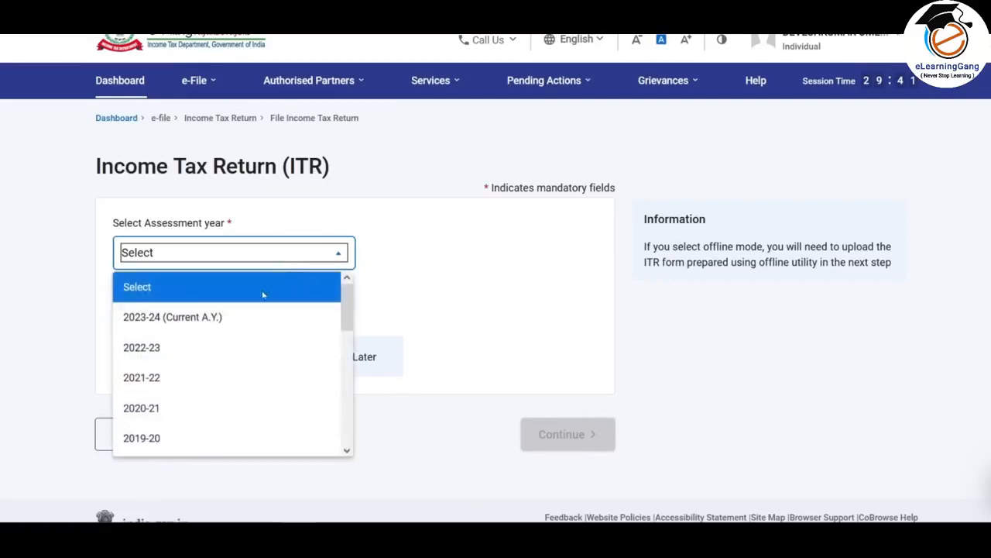
{"action": "left_click", "coordinate": [190, 320]}
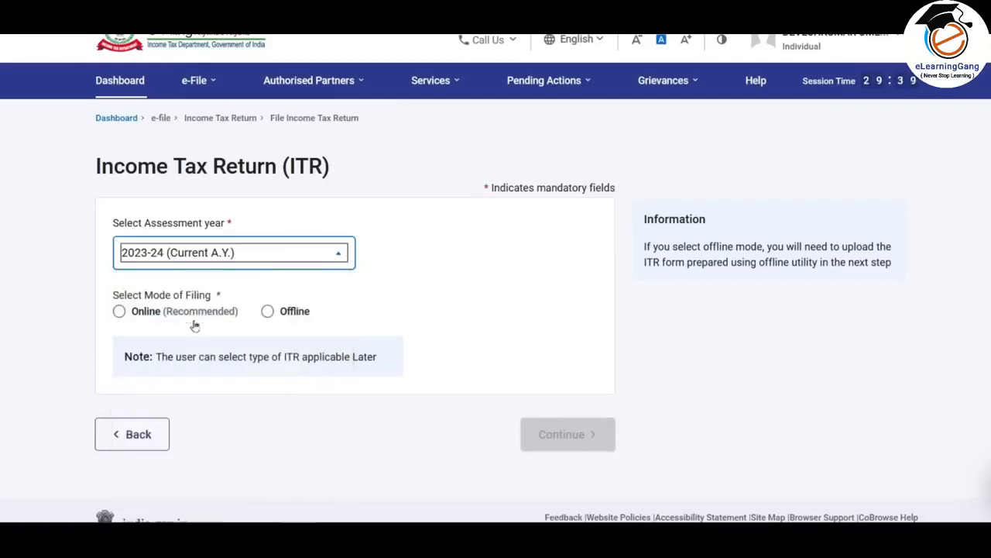
{"action": "left_click", "coordinate": [119, 310]}
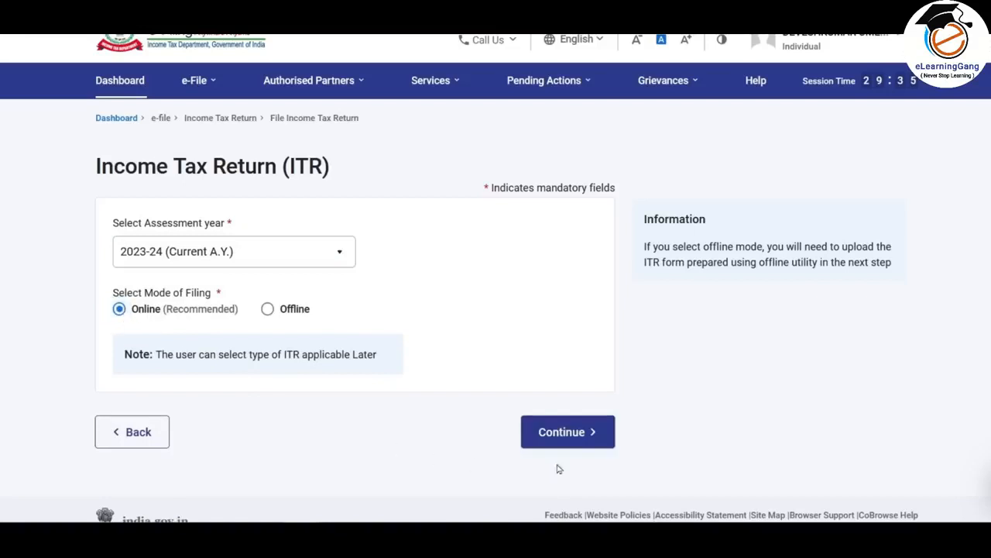
{"action": "left_click", "coordinate": [583, 434]}
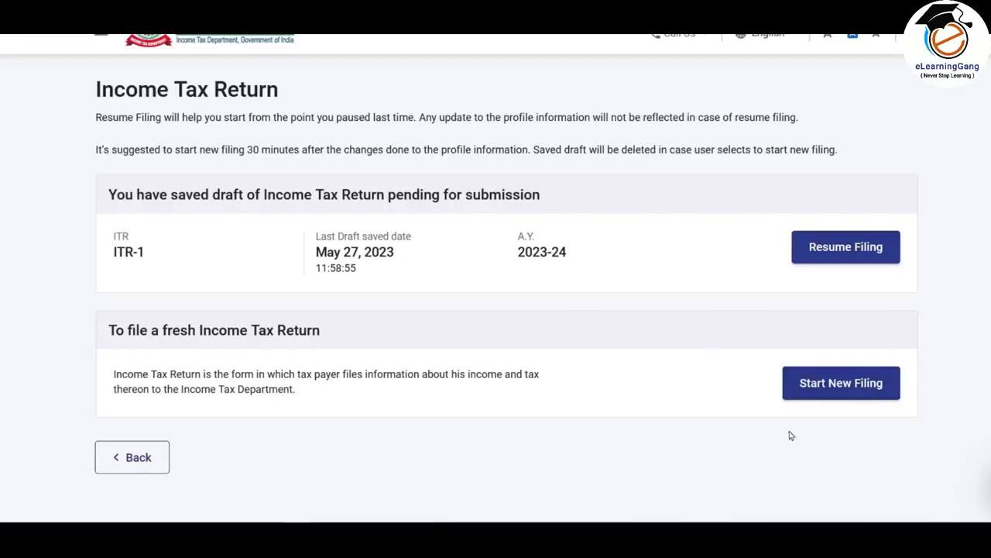
- Start a new filing with the Individual status and proceed with the ITR-1 form
{"action": "left_click", "coordinate": [847, 386]}
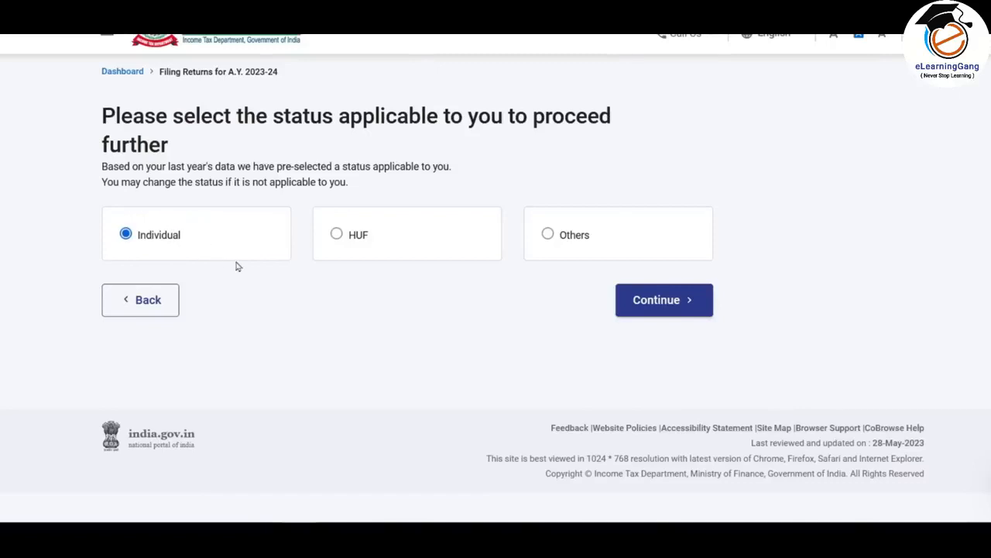
{"action": "left_click", "coordinate": [674, 302]}
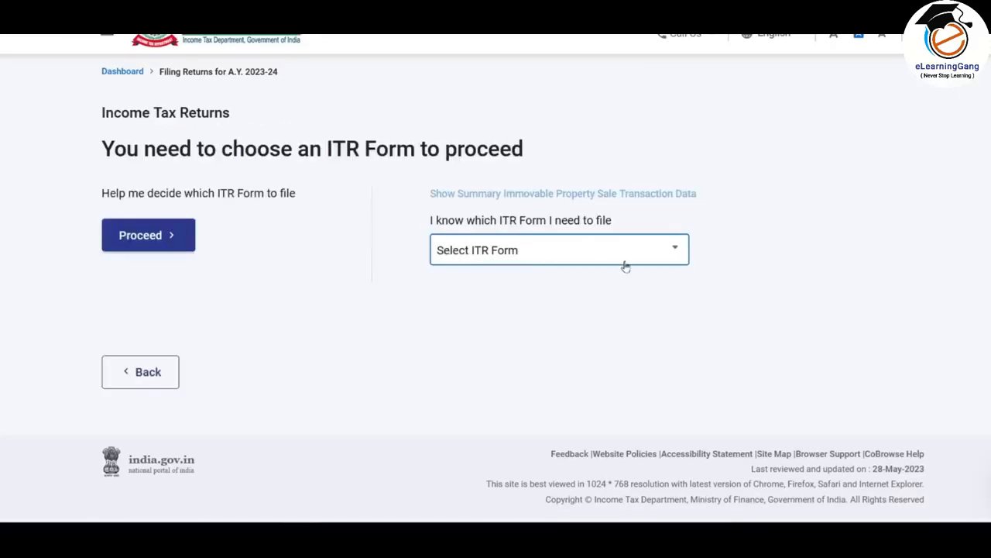
{"action": "left_click", "coordinate": [634, 251]}
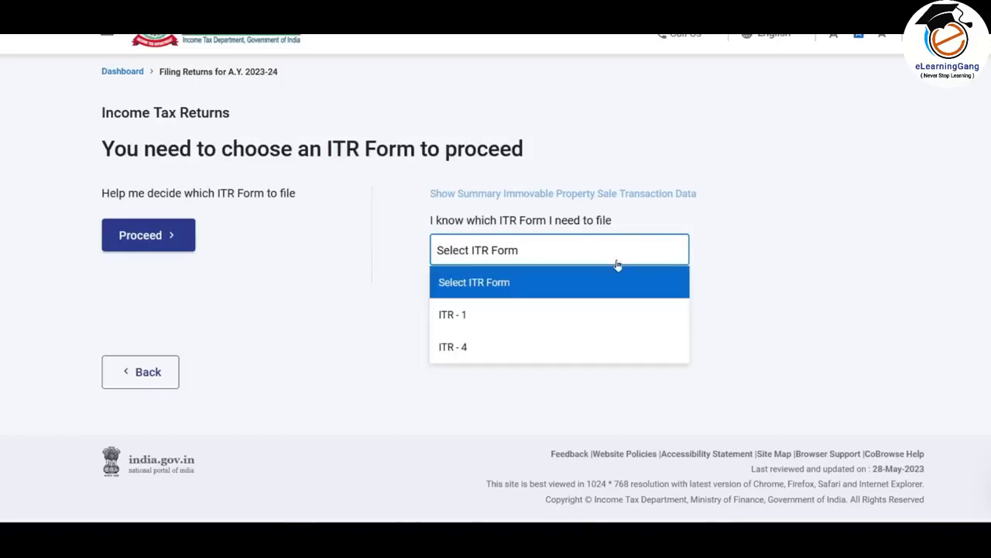
{"action": "left_click", "coordinate": [487, 321]}
{"action": "left_click_drag", "start_coordinate": [425, 289], "coordinate": [790, 354]}
{"action": "left_click", "coordinate": [777, 346]}
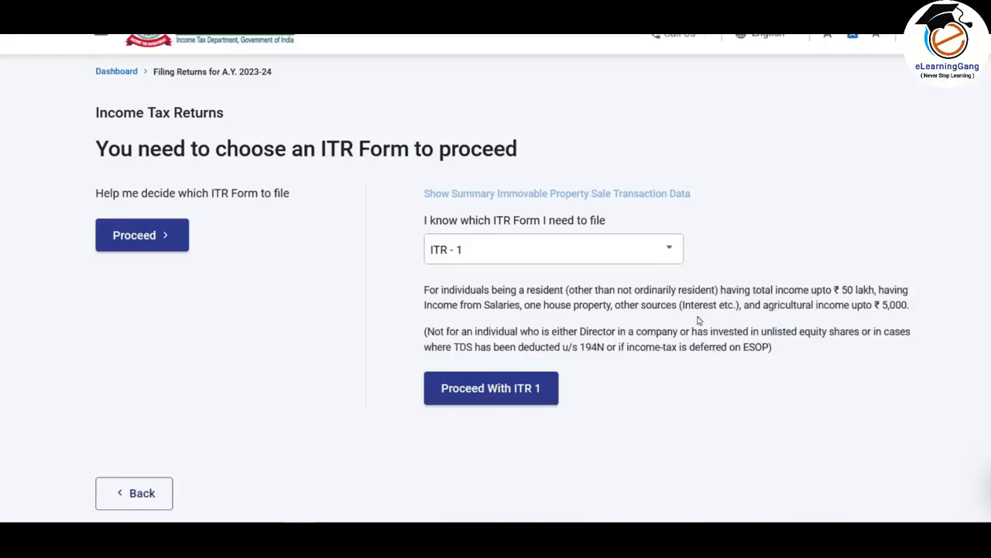
{"action": "left_click", "coordinate": [512, 391]}
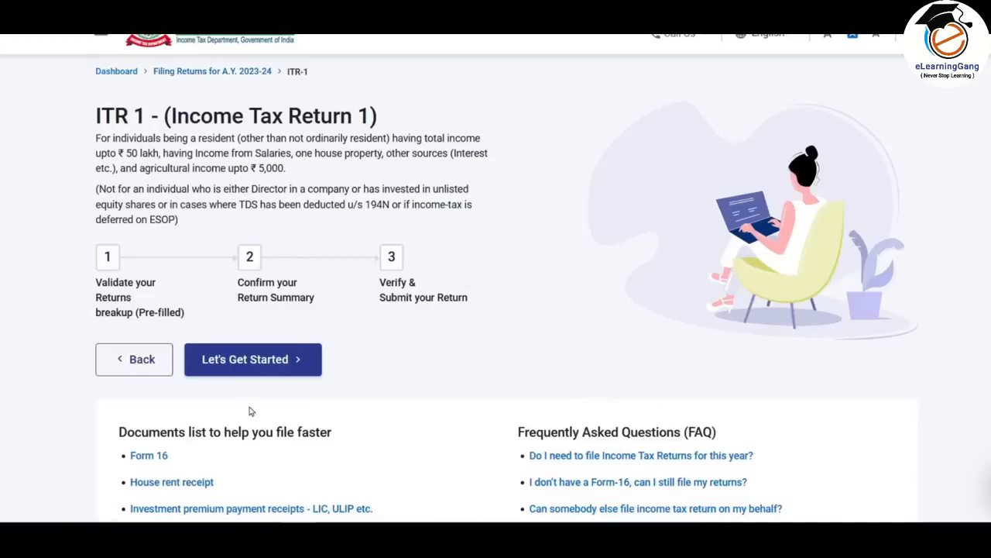
- Begin the ITR-1 return and give taxable income above the basic exemption limit as the reason for filing
{"action": "left_click", "coordinate": [275, 362]}
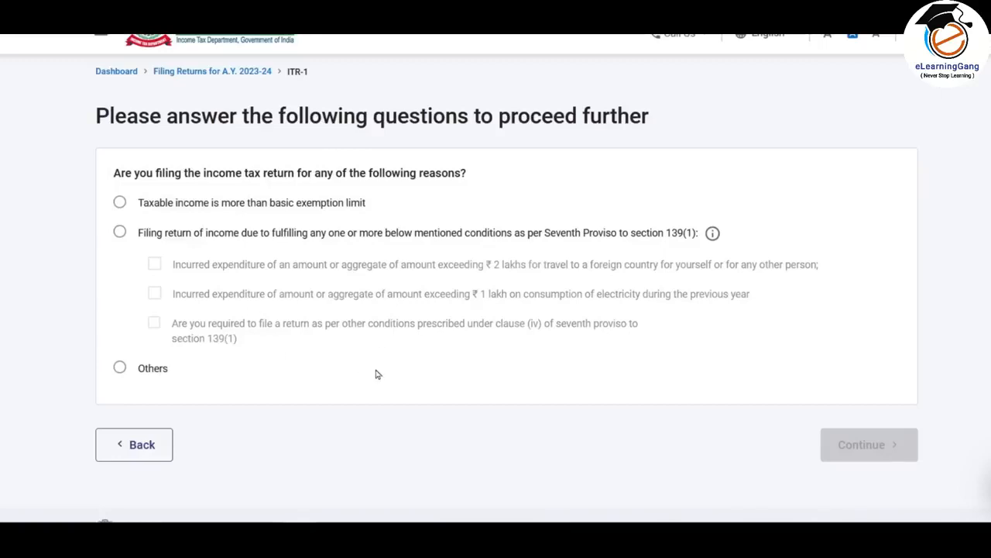
{"action": "left_click", "coordinate": [119, 202]}
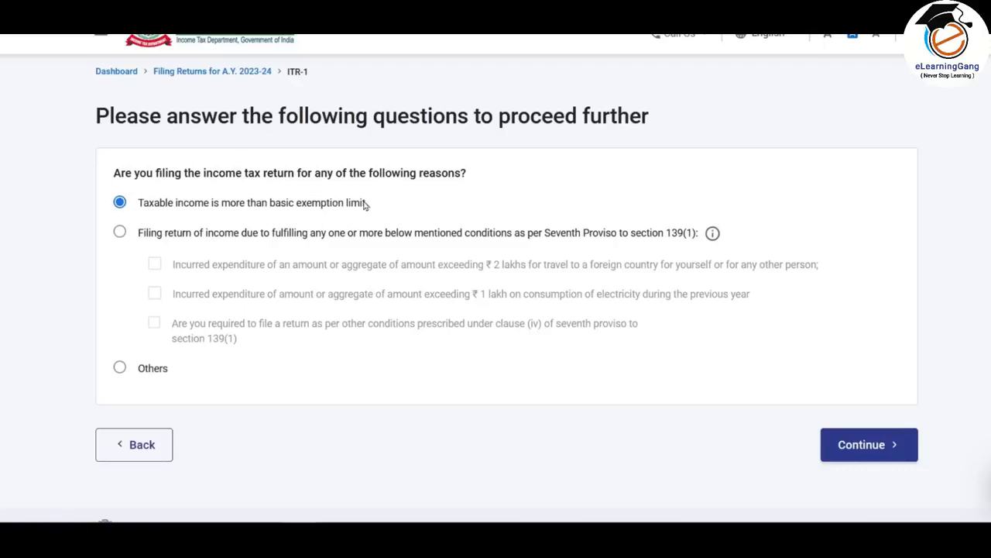
{"action": "left_click", "coordinate": [871, 452]}
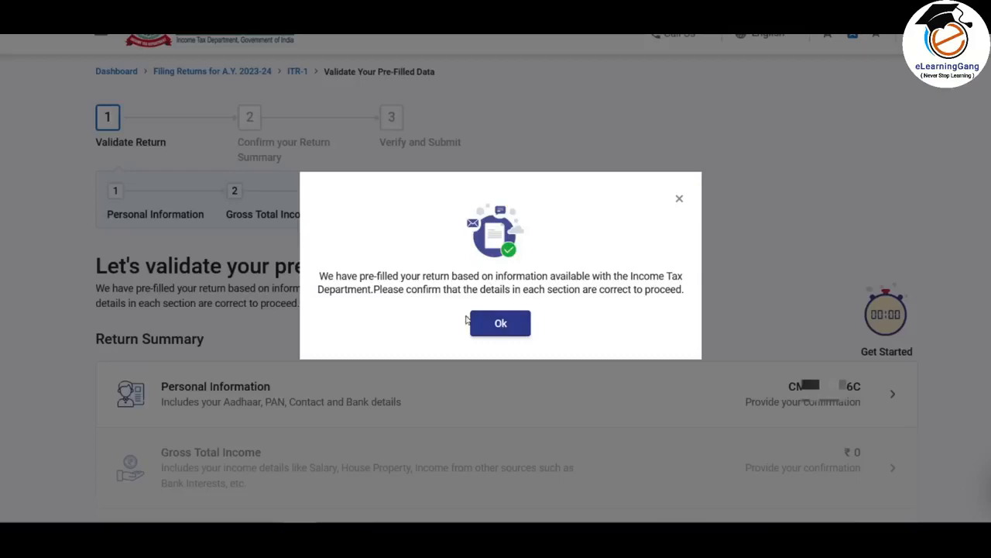
- Acknowledge the pre-filled return notice and open the Personal Information section of the return summary
{"action": "left_click", "coordinate": [501, 323]}
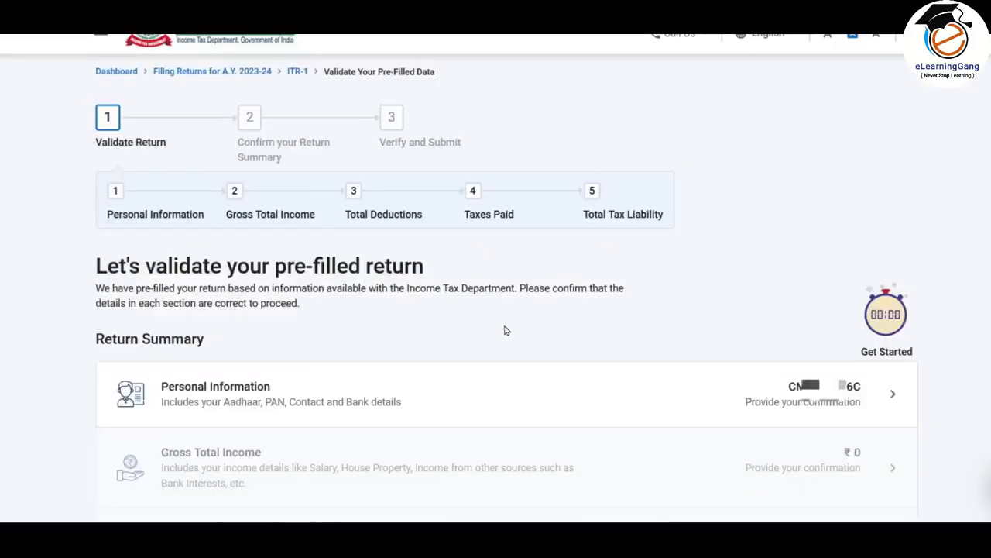
{"action": "scroll", "coordinate": [504, 330], "scroll_direction": "down", "scroll_amount": 3}
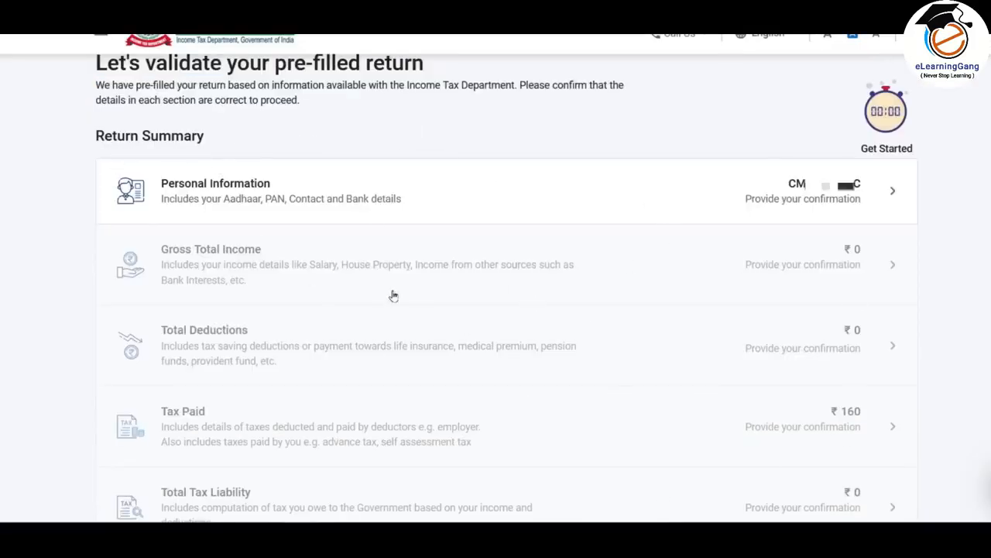
{"action": "left_click", "coordinate": [790, 200]}
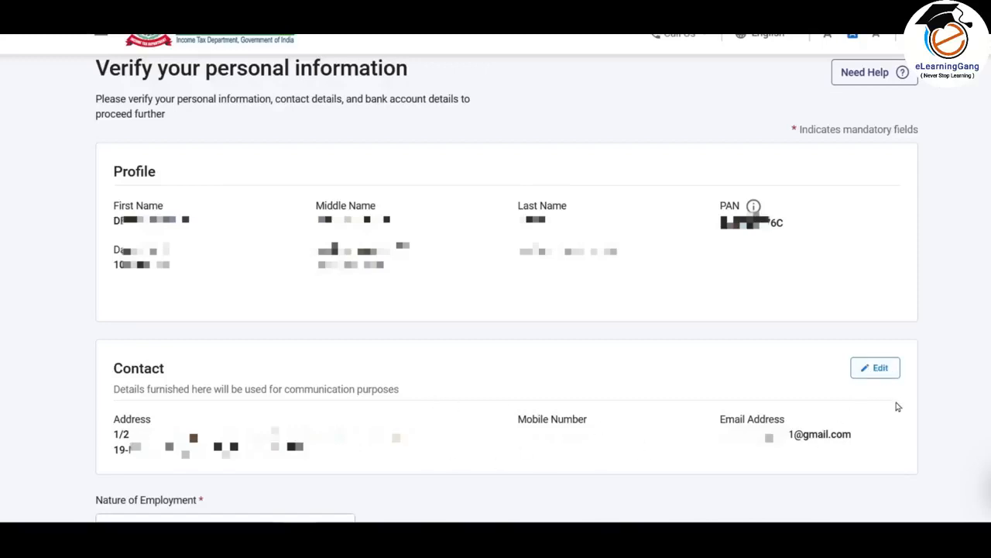
- Set the nature of employment to Others in the personal information section
{"action": "scroll", "coordinate": [193, 127], "scroll_direction": "down", "scroll_amount": 5}
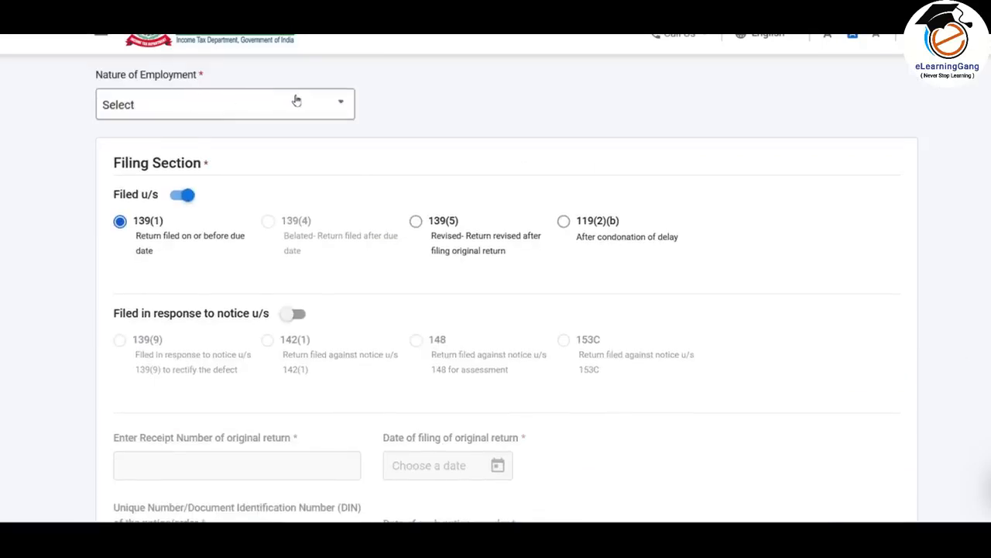
{"action": "left_click", "coordinate": [338, 102]}
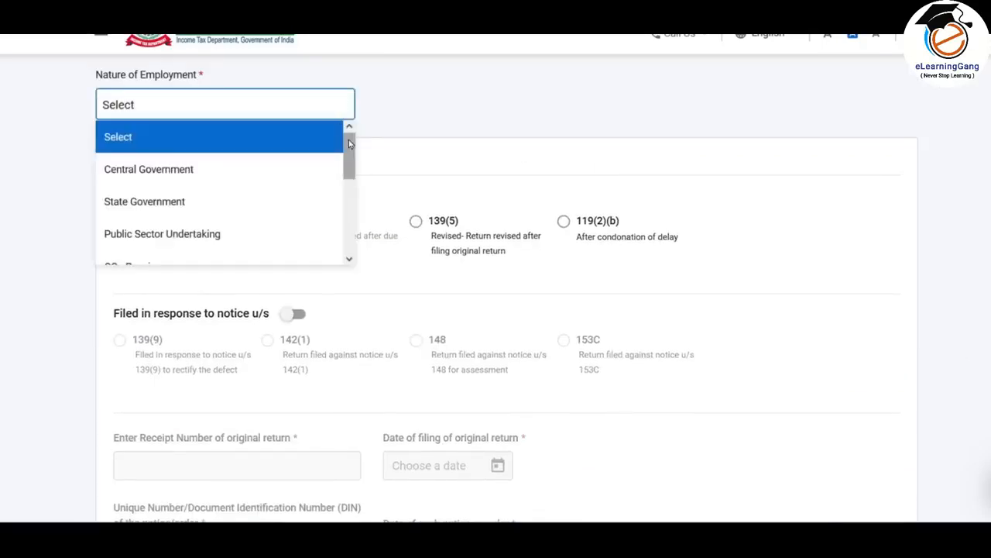
{"action": "left_click_drag", "start_coordinate": [349, 148], "coordinate": [351, 230]}
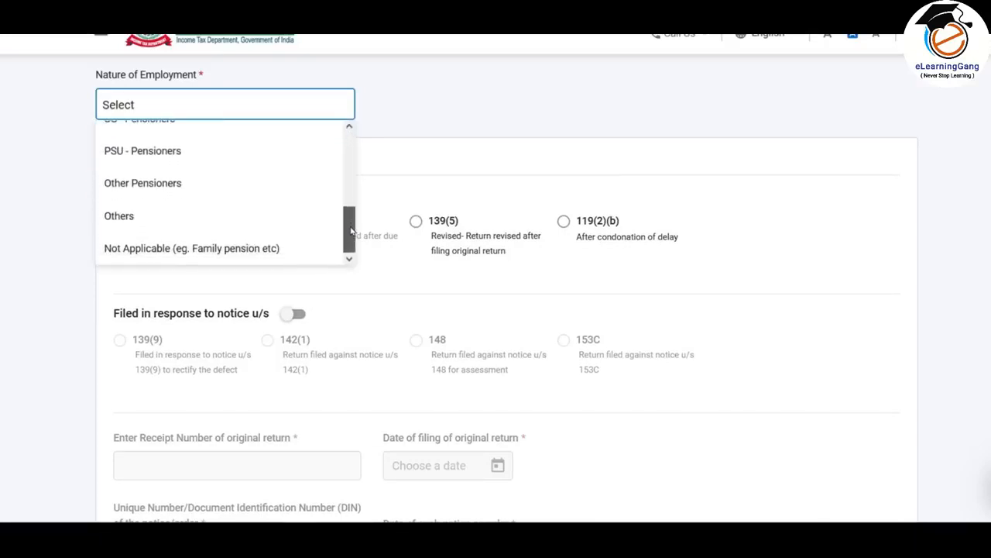
{"action": "left_click", "coordinate": [133, 219]}
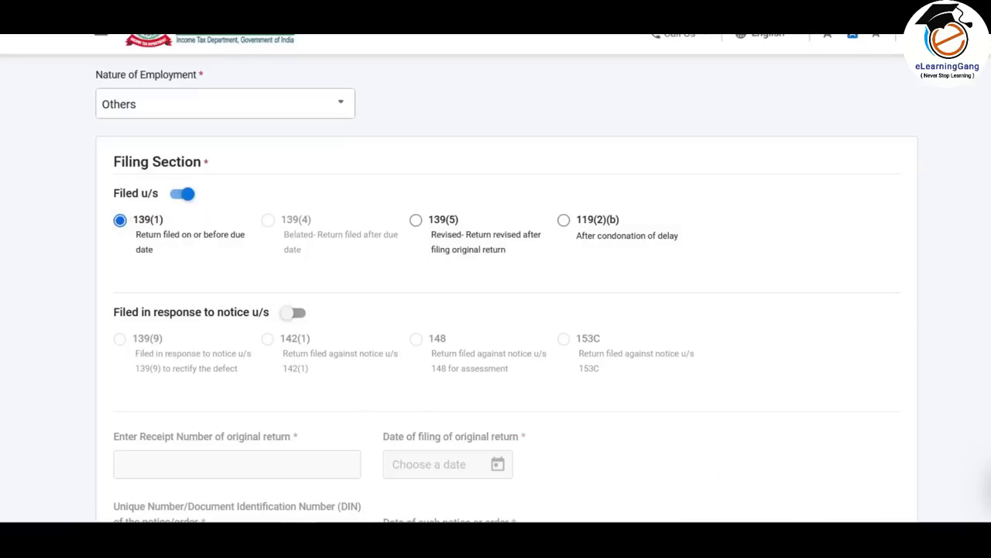
- Try opting for the new tax regime u/s 115BAC, decline its notice and answer No
{"action": "scroll", "coordinate": [496, 310], "scroll_direction": "down", "scroll_amount": 7}
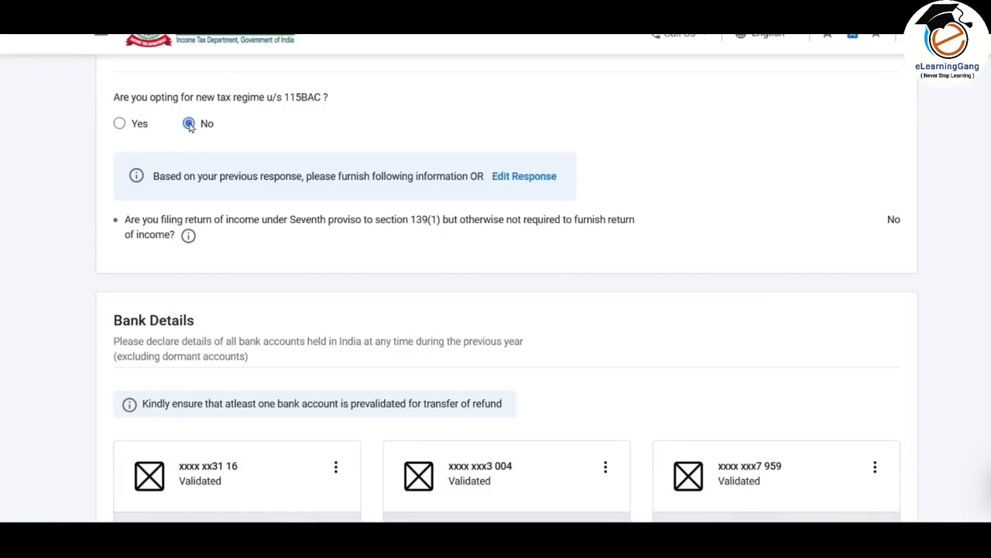
{"action": "left_click", "coordinate": [120, 125]}
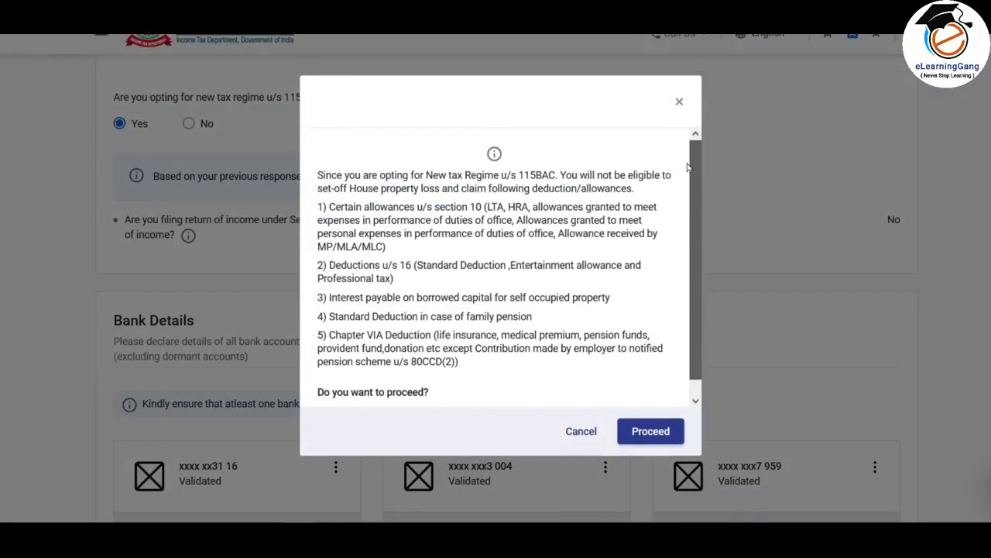
{"action": "left_click", "coordinate": [583, 431]}
{"action": "left_click", "coordinate": [189, 123]}
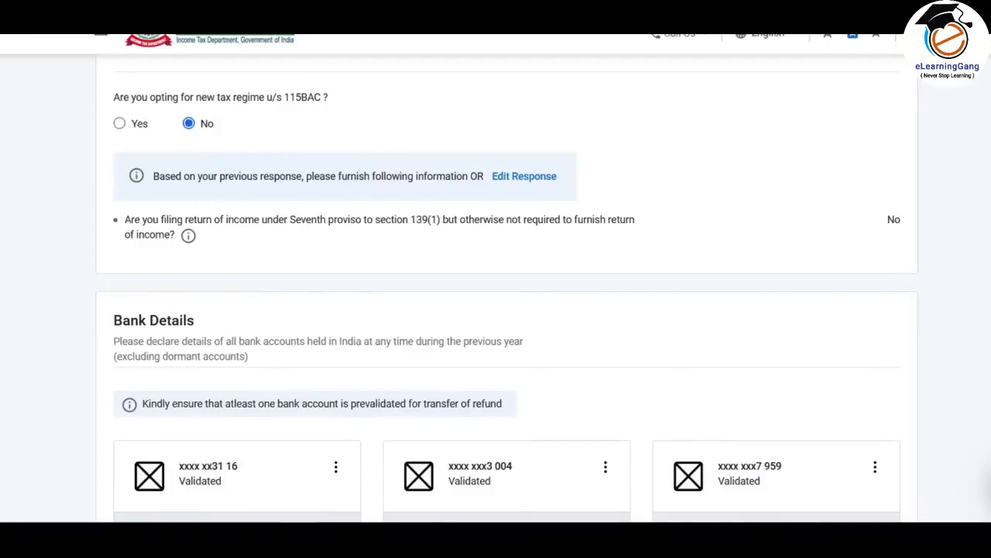
- Keep only the second bank account selected for refund and confirm the personal information section
{"action": "scroll", "coordinate": [505, 325], "scroll_direction": "down", "scroll_amount": 3}
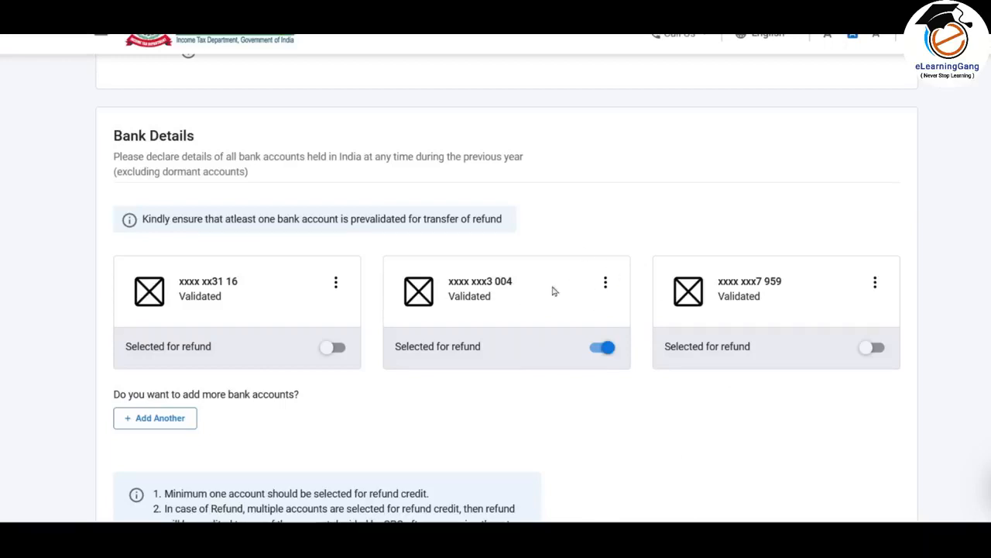
{"action": "left_click", "coordinate": [333, 347]}
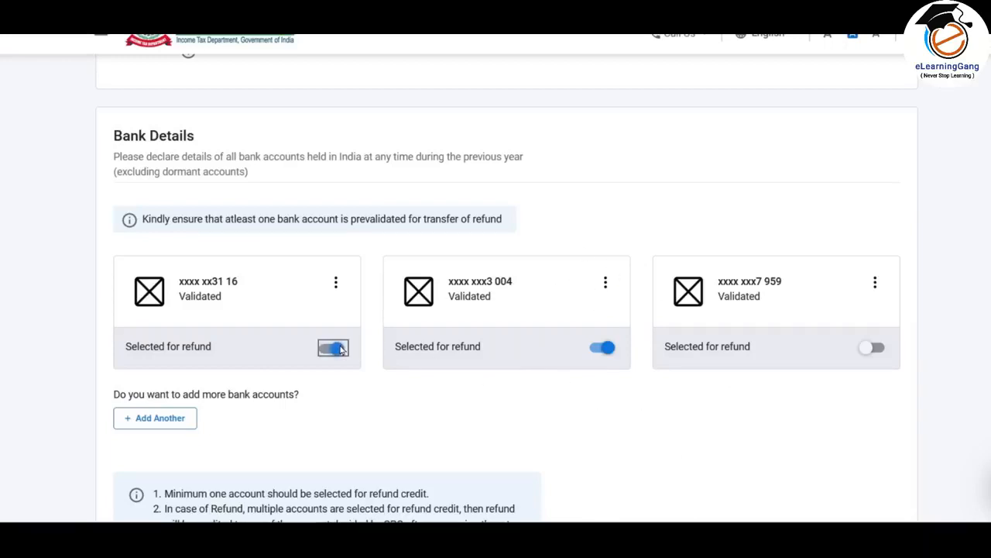
{"action": "left_click", "coordinate": [336, 350]}
{"action": "scroll", "coordinate": [582, 448], "scroll_direction": "down", "scroll_amount": 3}
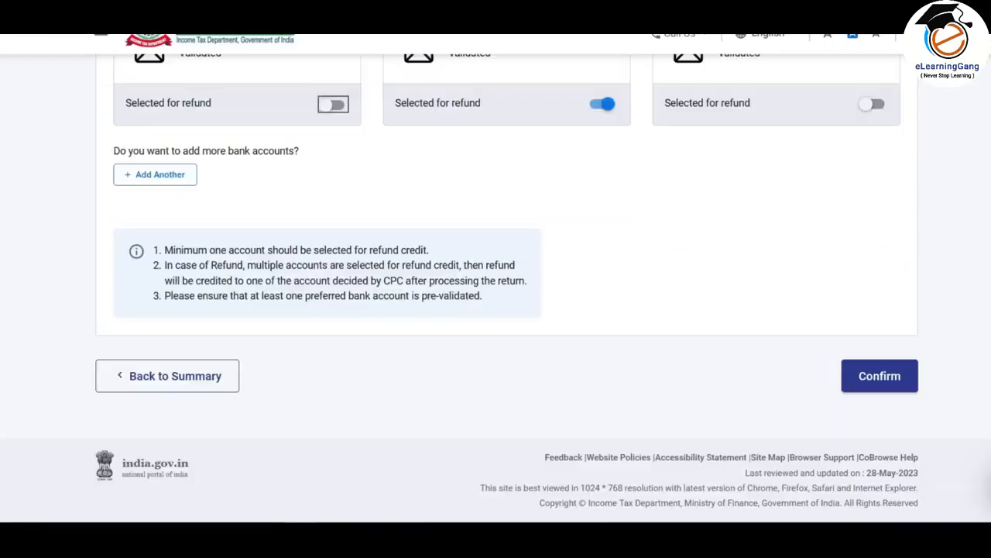
{"action": "left_click", "coordinate": [880, 377]}
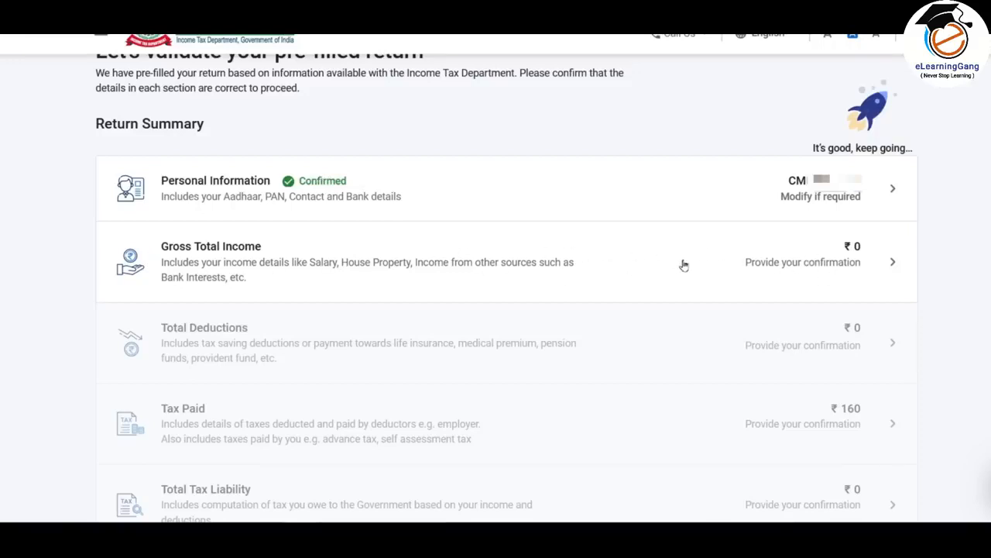
- Open the Gross Total Income section and answer Yes for Special Compensatory Allowance and No for House Rent Allowance
{"action": "left_click", "coordinate": [761, 268]}
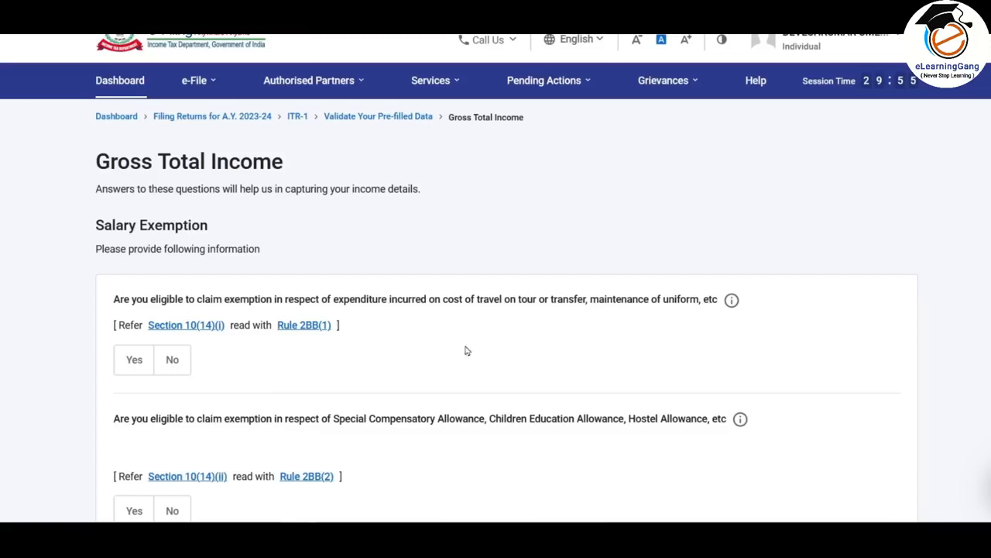
{"action": "scroll", "coordinate": [602, 359], "scroll_direction": "down", "scroll_amount": 3}
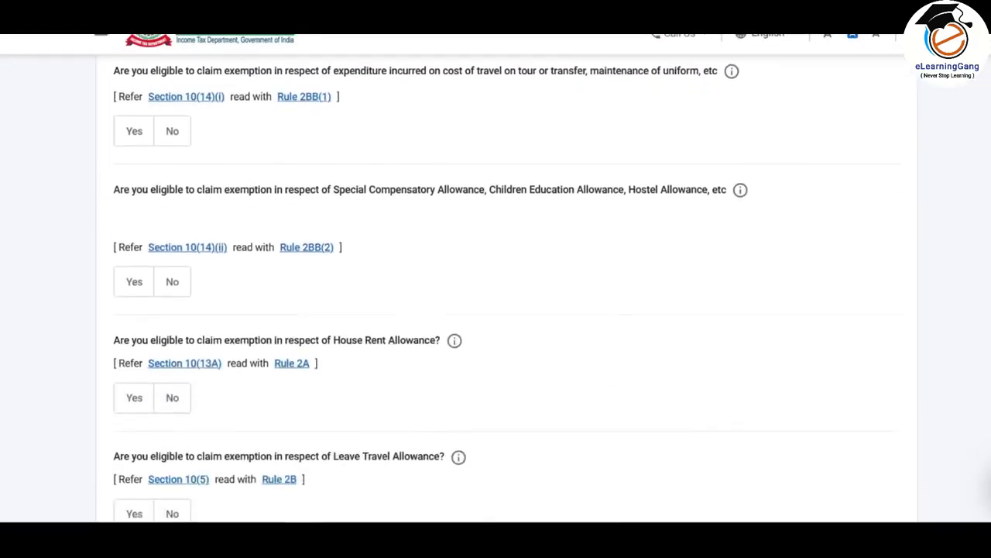
{"action": "left_click", "coordinate": [133, 271]}
{"action": "left_click", "coordinate": [172, 452]}
- Skip the remaining salary exemption questions and accept the skip confirmation
{"action": "scroll", "coordinate": [294, 301], "scroll_direction": "down", "scroll_amount": 5}
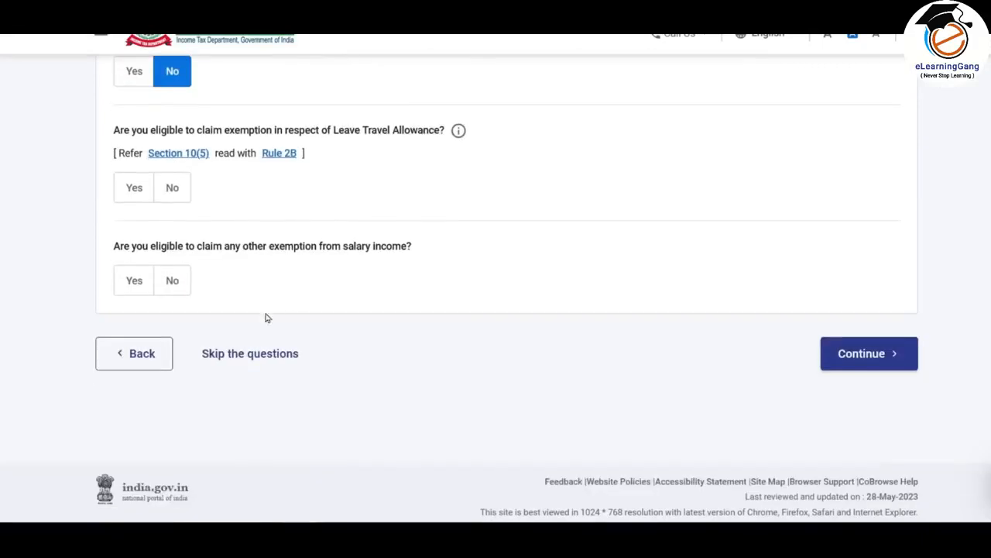
{"action": "scroll", "coordinate": [292, 211], "scroll_direction": "up", "scroll_amount": 4}
{"action": "scroll", "coordinate": [294, 215], "scroll_direction": "down", "scroll_amount": 4}
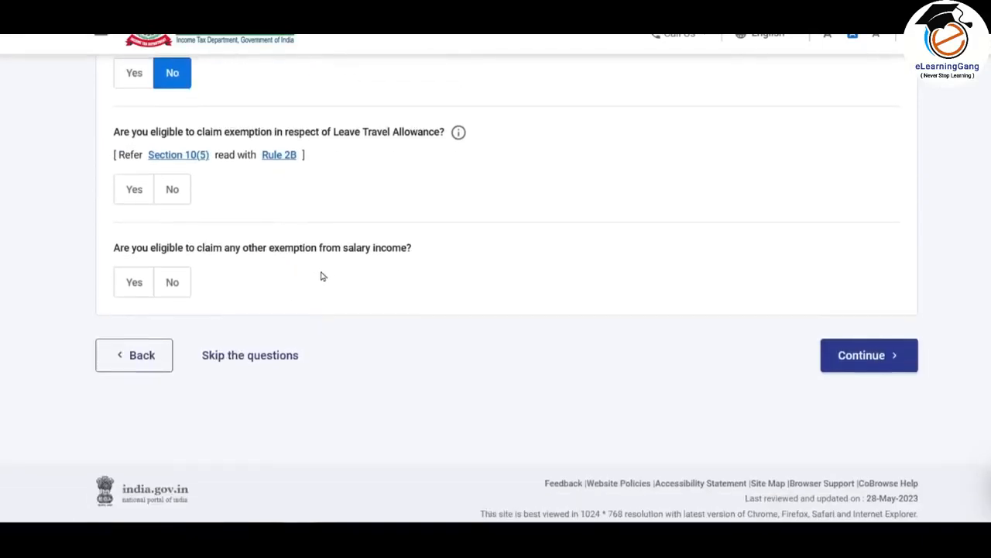
{"action": "scroll", "coordinate": [323, 277], "scroll_direction": "up", "scroll_amount": 4}
{"action": "scroll", "coordinate": [333, 206], "scroll_direction": "down", "scroll_amount": 4}
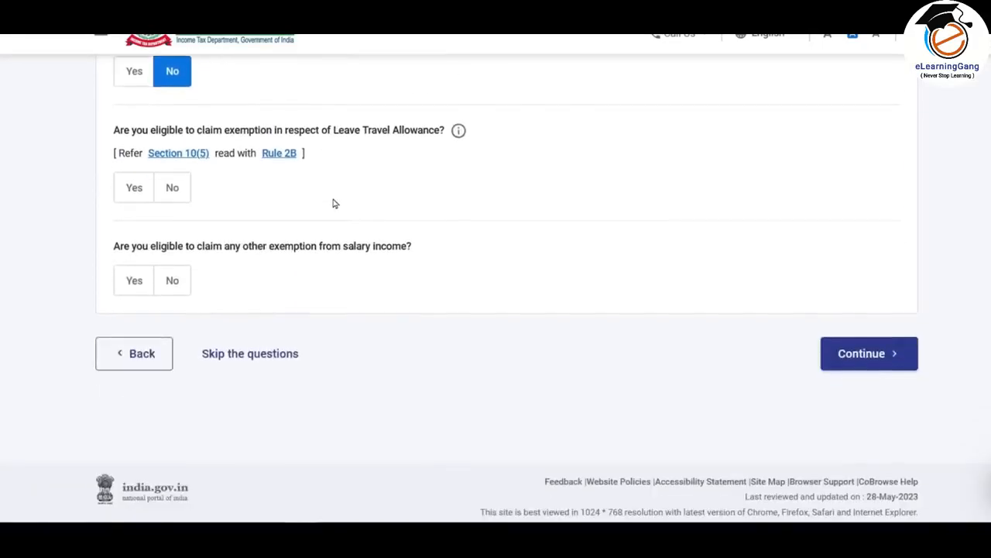
{"action": "left_click", "coordinate": [263, 359]}
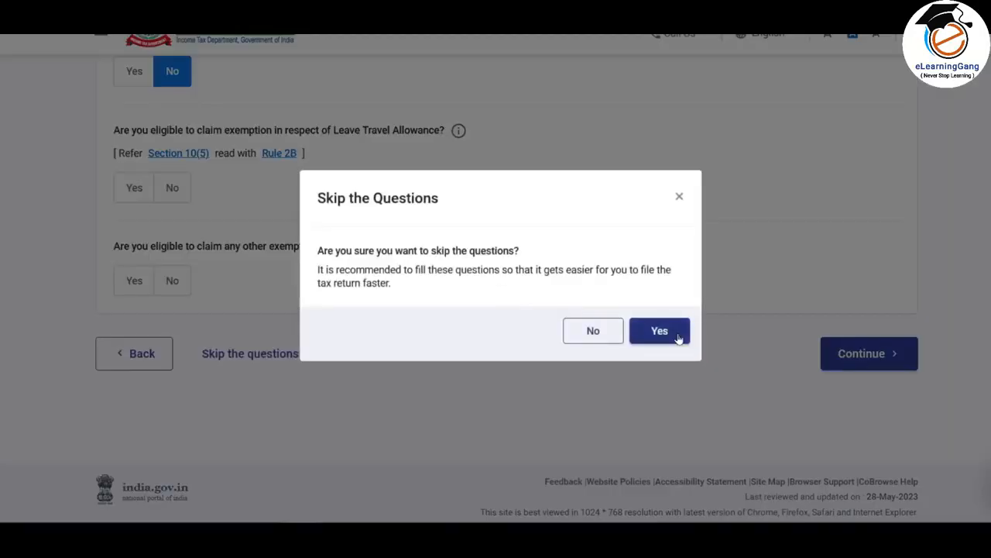
{"action": "left_click", "coordinate": [661, 330]}
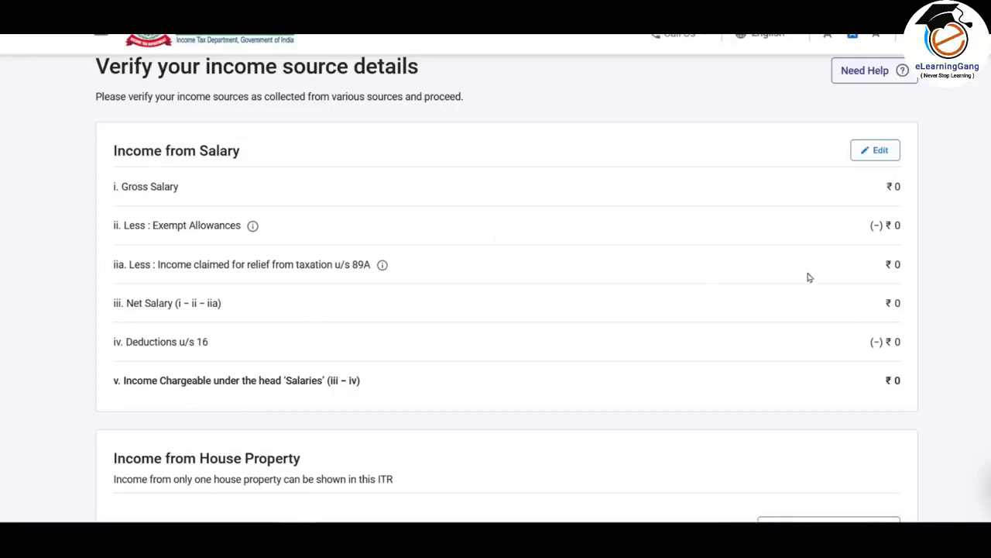
- Review the income source details, and open Income from Salary for editing to look over its fields
{"action": "scroll", "coordinate": [530, 267], "scroll_direction": "down", "scroll_amount": 3}
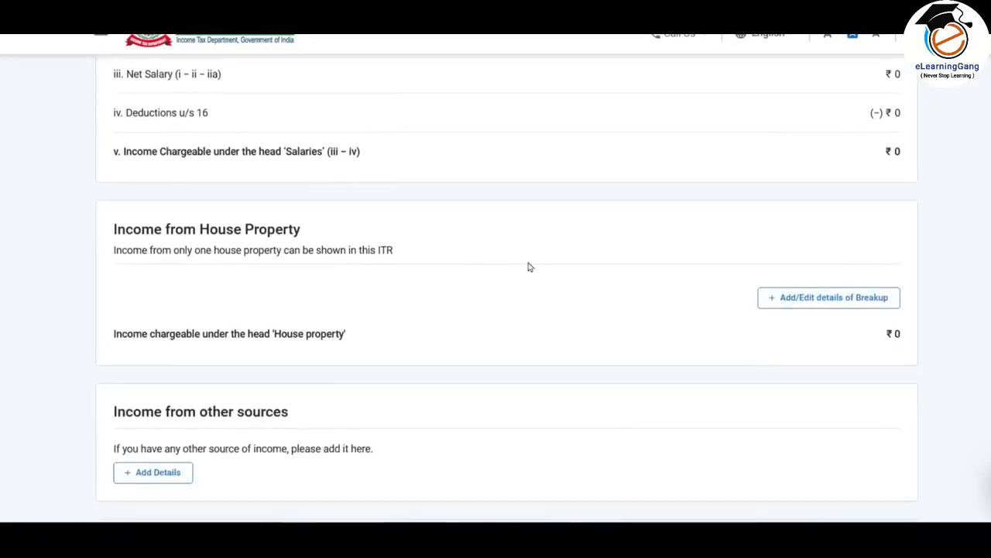
{"action": "scroll", "coordinate": [377, 186], "scroll_direction": "down", "scroll_amount": 3}
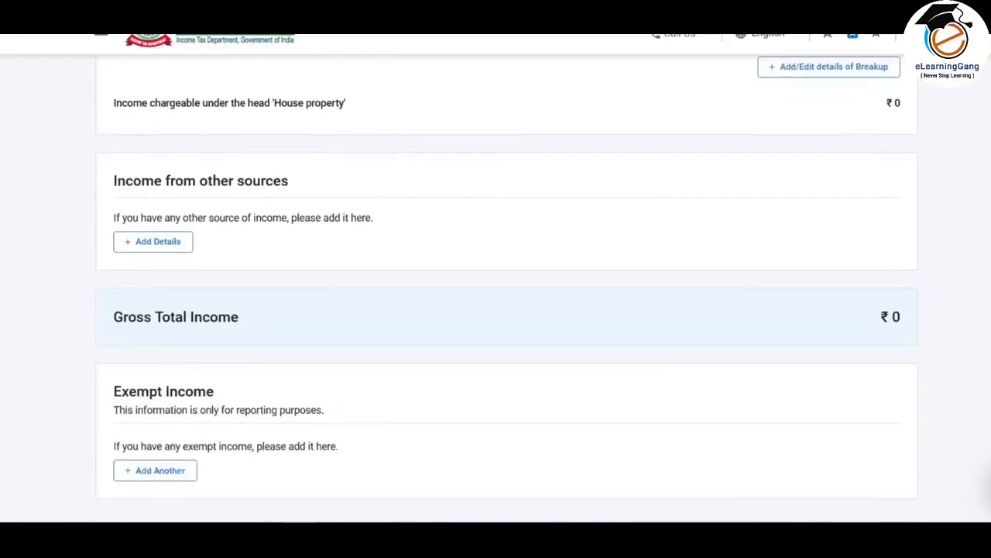
{"action": "scroll", "coordinate": [438, 279], "scroll_direction": "down", "scroll_amount": 2}
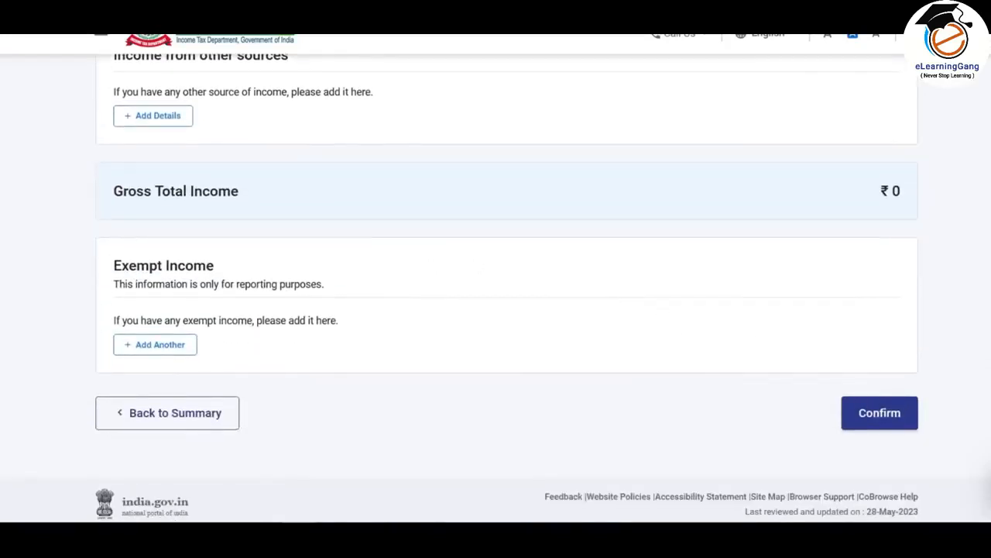
{"action": "scroll", "coordinate": [507, 286], "scroll_direction": "up", "scroll_amount": 7}
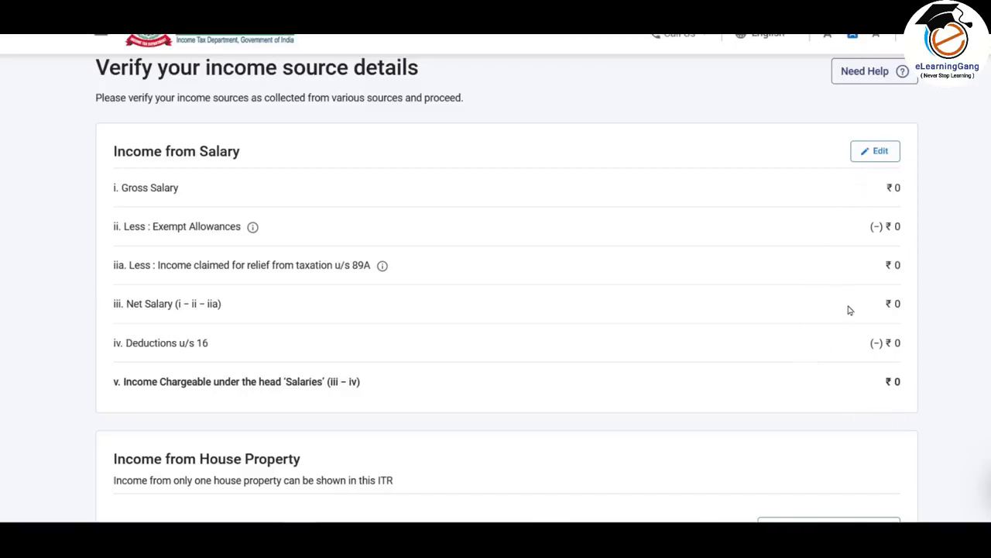
{"action": "left_click", "coordinate": [876, 158]}
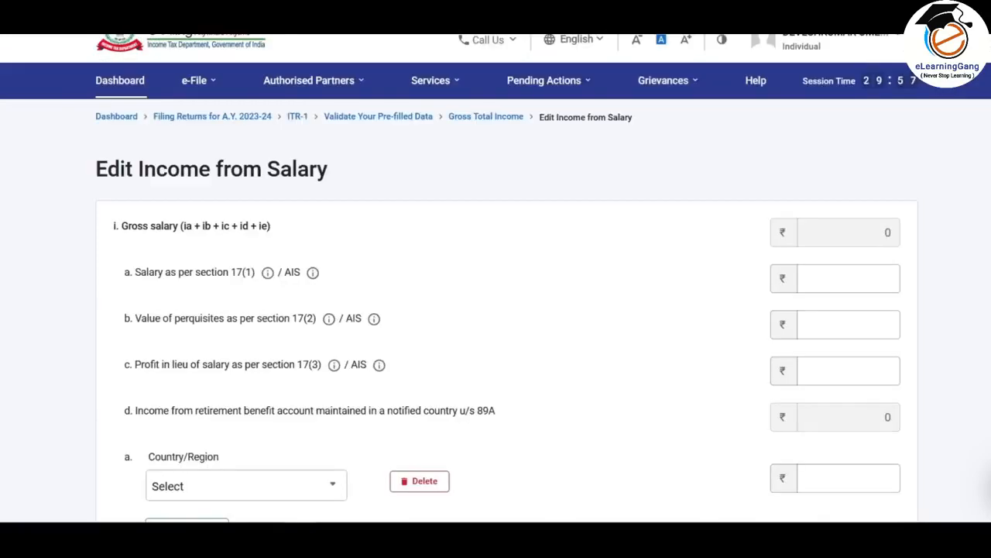
{"action": "scroll", "coordinate": [508, 309], "scroll_direction": "down", "scroll_amount": 7}
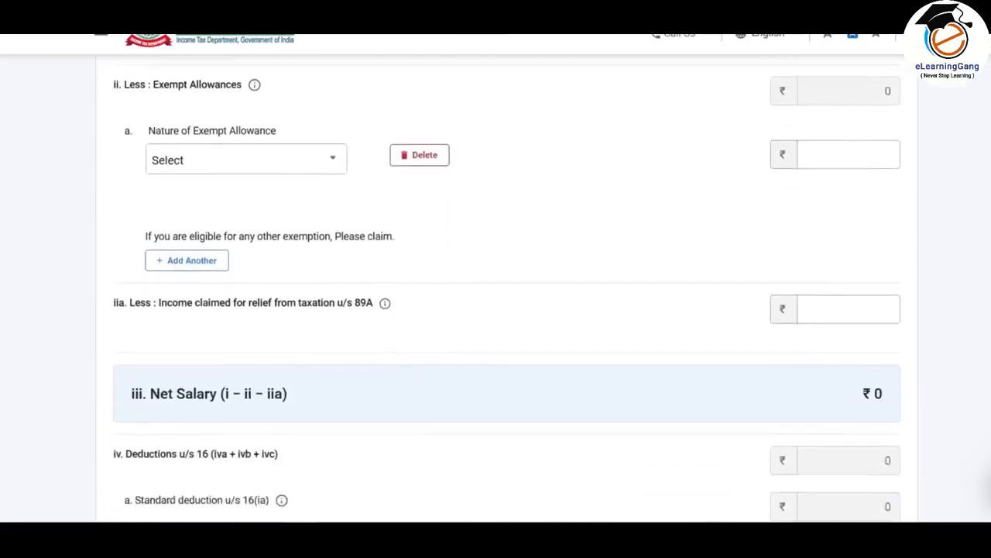
{"action": "scroll", "coordinate": [508, 287], "scroll_direction": "down", "scroll_amount": 3}
{"action": "scroll", "coordinate": [507, 286], "scroll_direction": "up", "scroll_amount": 4}
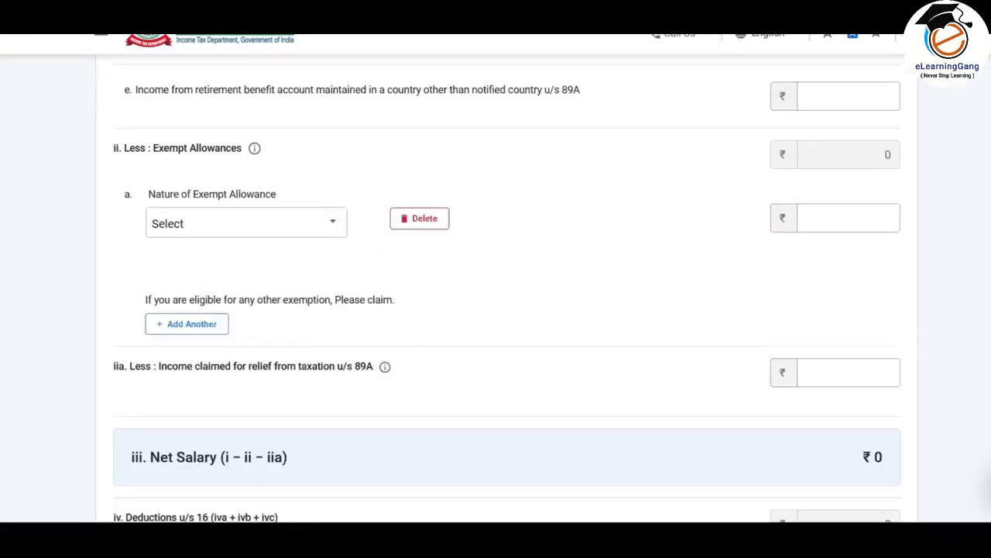
{"action": "scroll", "coordinate": [507, 287], "scroll_direction": "down", "scroll_amount": 1}
{"action": "scroll", "coordinate": [507, 287], "scroll_direction": "up", "scroll_amount": 6}
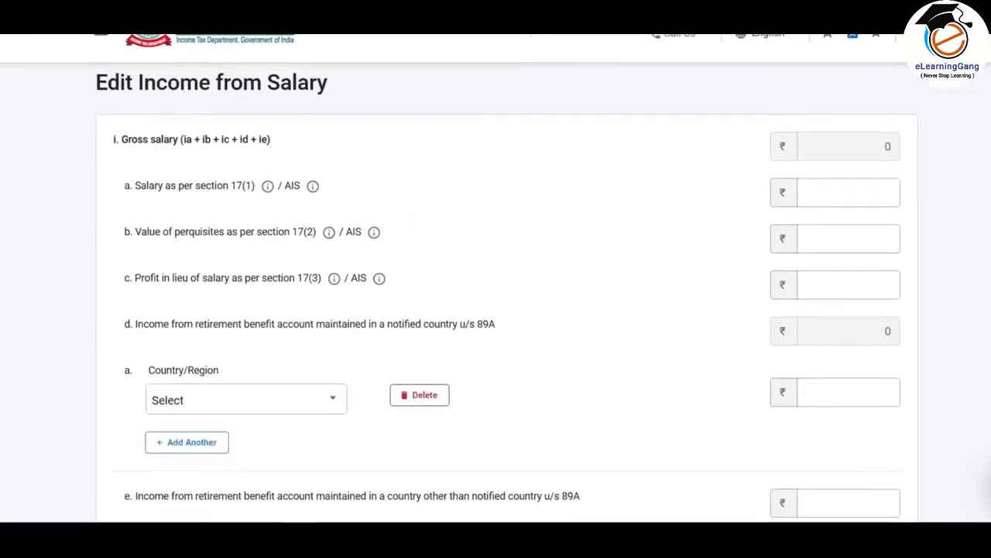
{"action": "scroll", "coordinate": [890, 106], "scroll_direction": "down", "scroll_amount": 1}
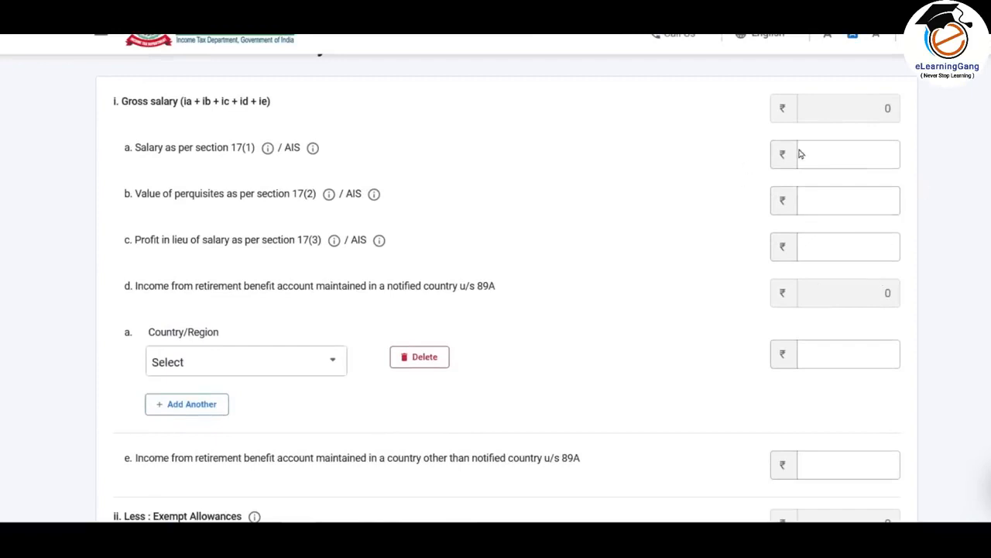
- Look up the section 17(1) salary in the Excel salary computation sheet and enter 705000 for it in the return
{"action": "left_click", "coordinate": [864, 158]}
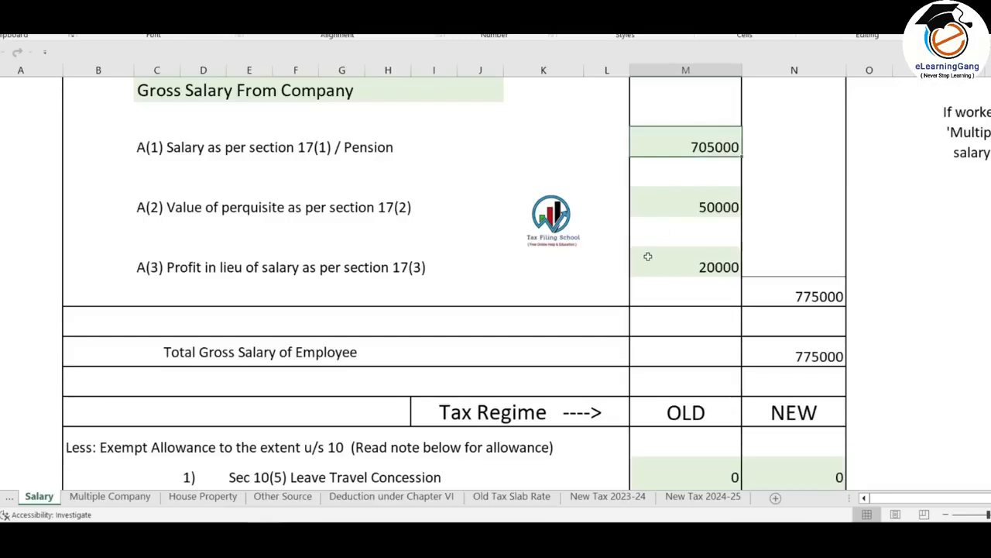
{"action": "scroll", "coordinate": [648, 256], "scroll_direction": "up", "scroll_amount": 3}
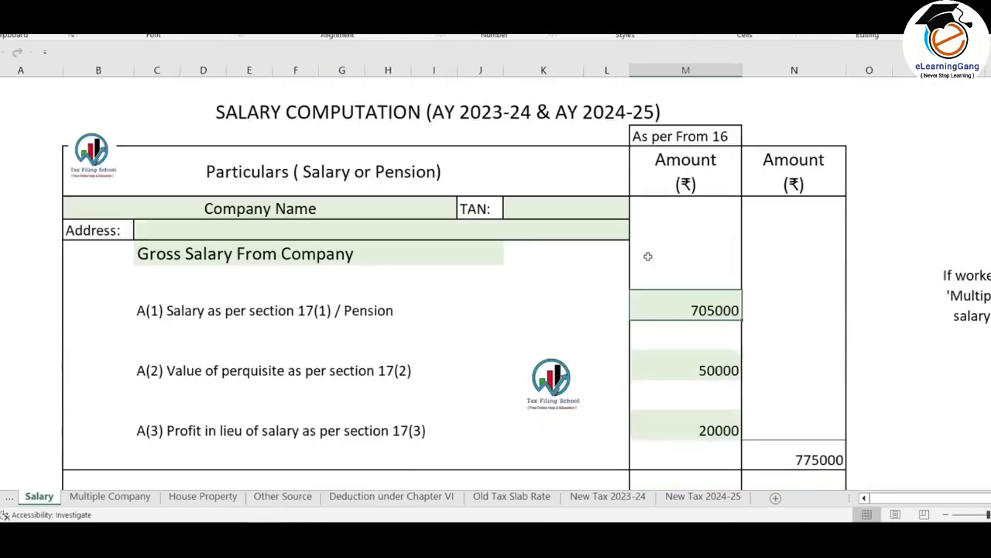
{"action": "scroll", "coordinate": [647, 257], "scroll_direction": "down", "scroll_amount": 1}
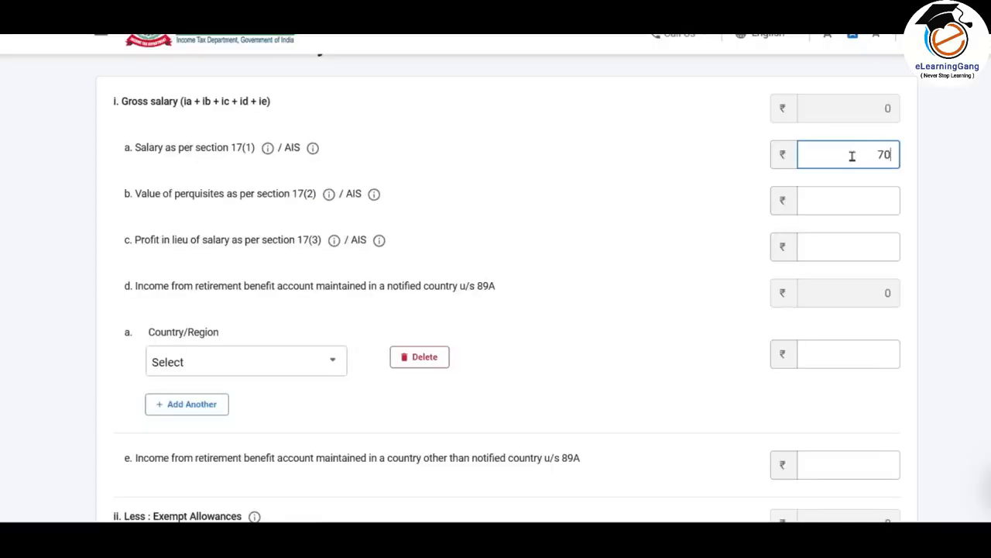
{"action": "type", "text": "5000"}
{"action": "left_click", "coordinate": [974, 265]}
{"action": "left_click", "coordinate": [837, 156]}
{"action": "left_click_drag", "start_coordinate": [846, 153], "coordinate": [901, 149]}
{"action": "left_click", "coordinate": [926, 164]}
- Look up the section 17(2) perquisites in the Excel salary sheet and enter 50000 as their value in the return
{"action": "key", "text": "alt+Tab"}
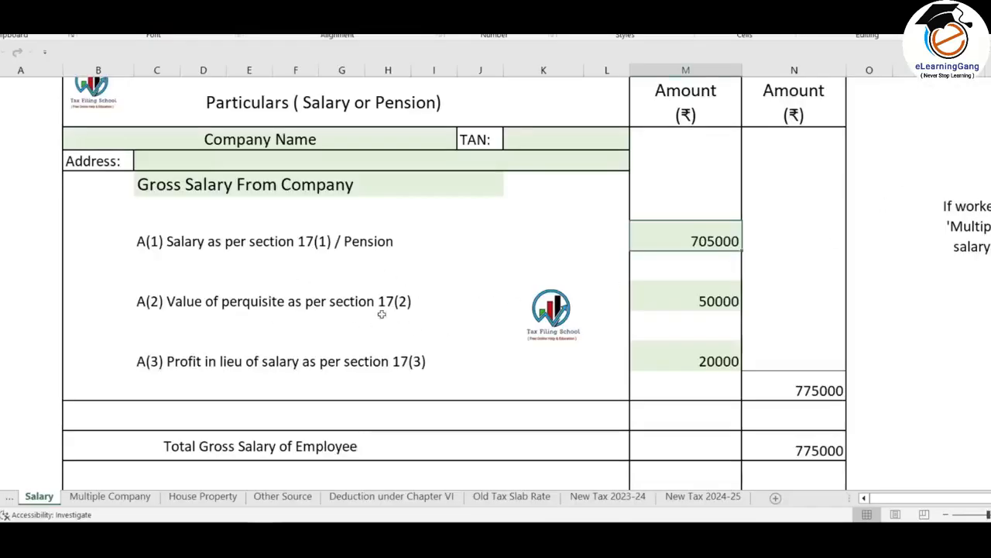
{"action": "left_click", "coordinate": [703, 298]}
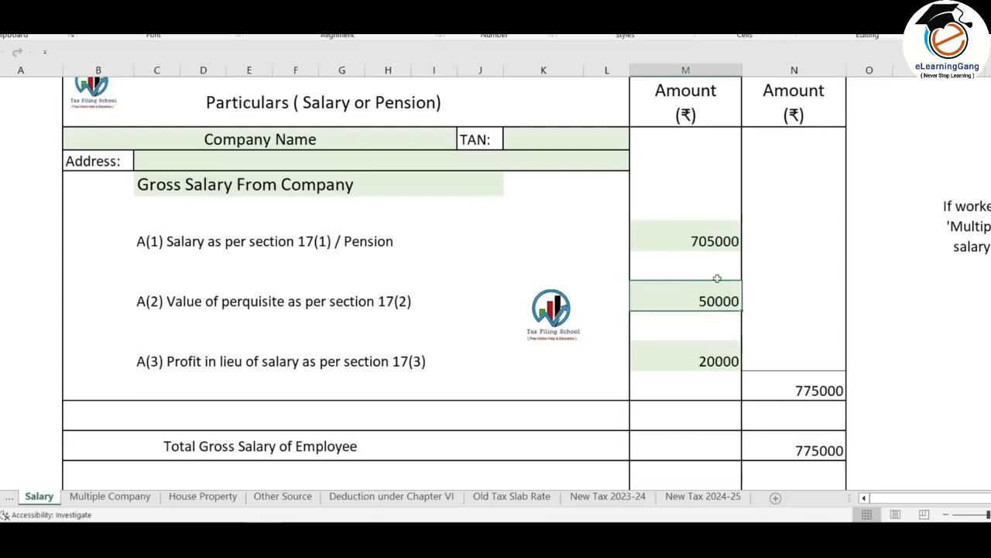
{"action": "key", "text": "alt+Tab"}
{"action": "left_click", "coordinate": [831, 203]}
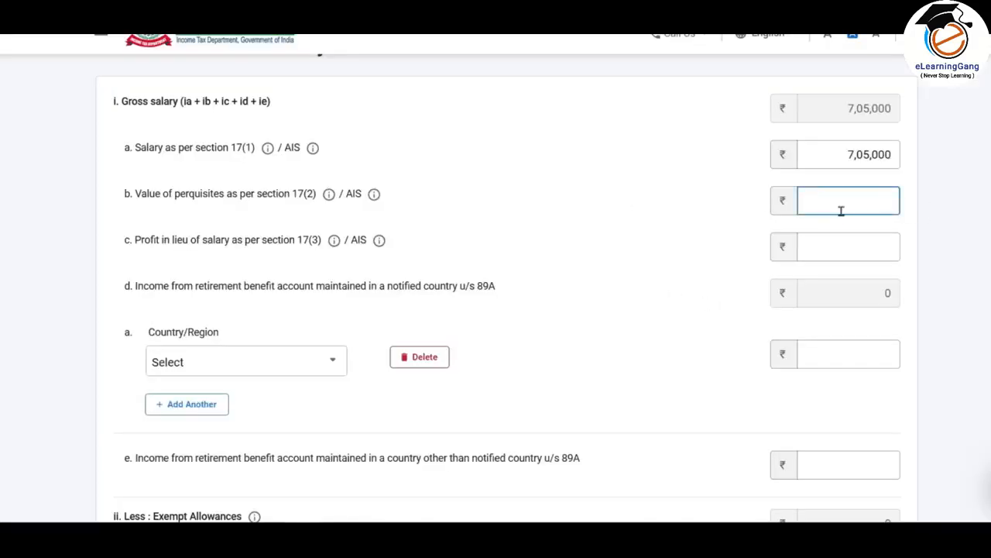
{"action": "type", "text": "50000"}
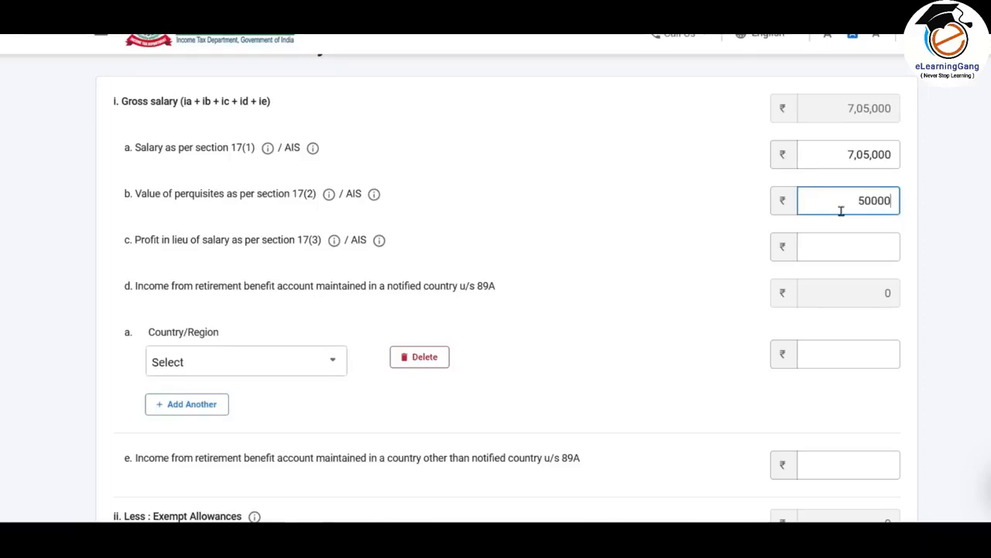
{"action": "left_click", "coordinate": [983, 236]}
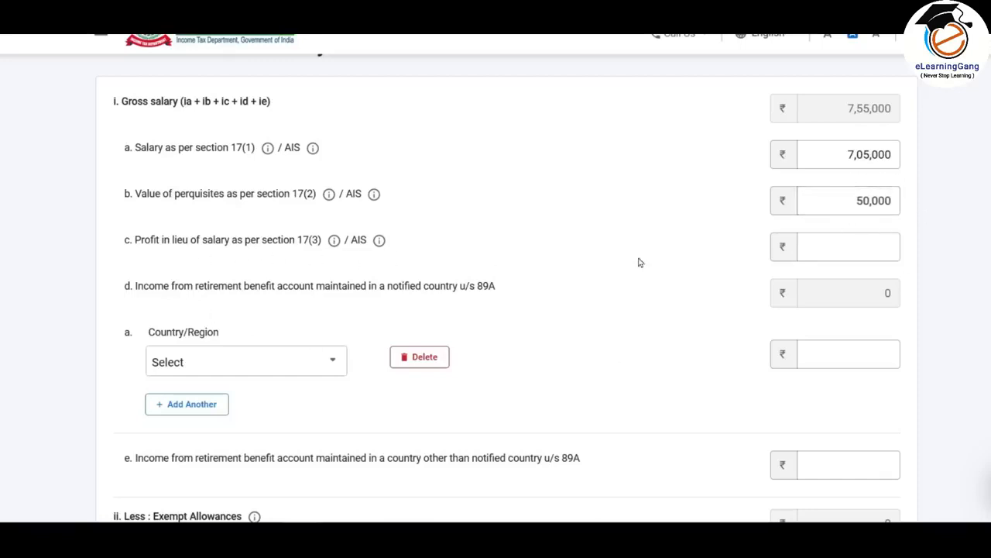
- Enter 20000 as the profit in lieu of salary under section 17(3)
{"action": "left_click", "coordinate": [860, 246]}
{"action": "type", "text": "200000"}
{"action": "scroll", "coordinate": [705, 278], "scroll_direction": "down", "scroll_amount": 2}
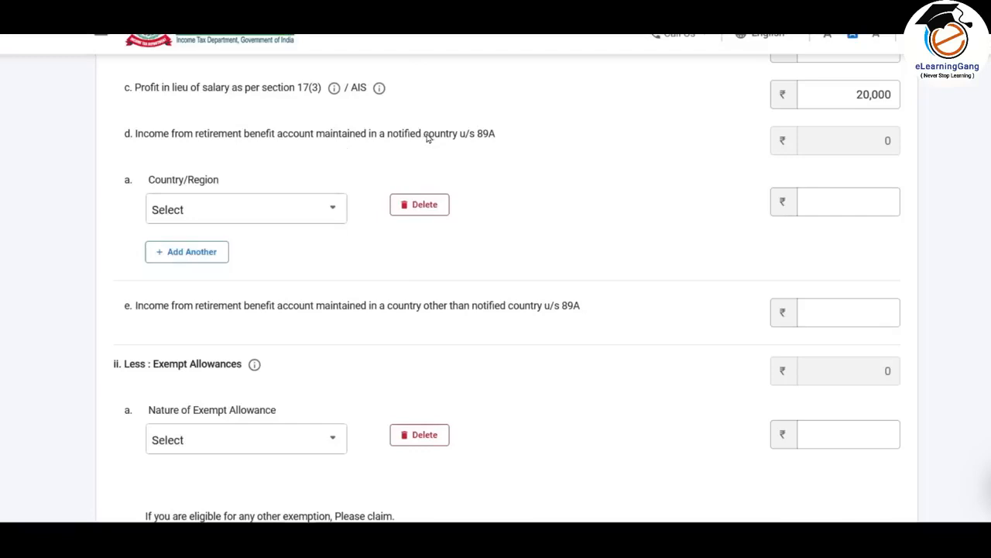
- Choose United States of America as the notified country for the section 89A retirement benefit account income
{"action": "left_click_drag", "start_coordinate": [425, 139], "coordinate": [499, 139]}
{"action": "left_click", "coordinate": [505, 148]}
{"action": "left_click", "coordinate": [310, 217]}
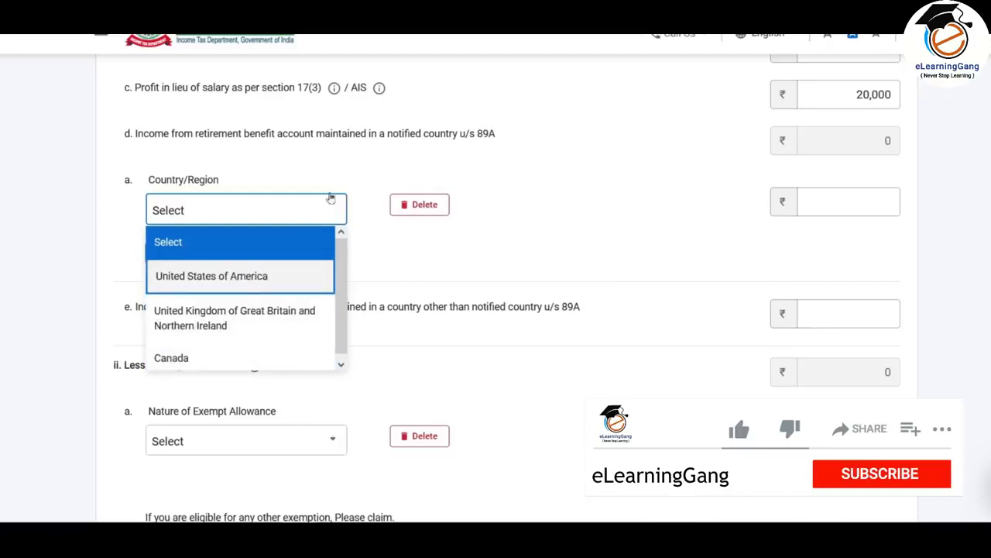
{"action": "left_click", "coordinate": [312, 148]}
{"action": "left_click", "coordinate": [305, 209]}
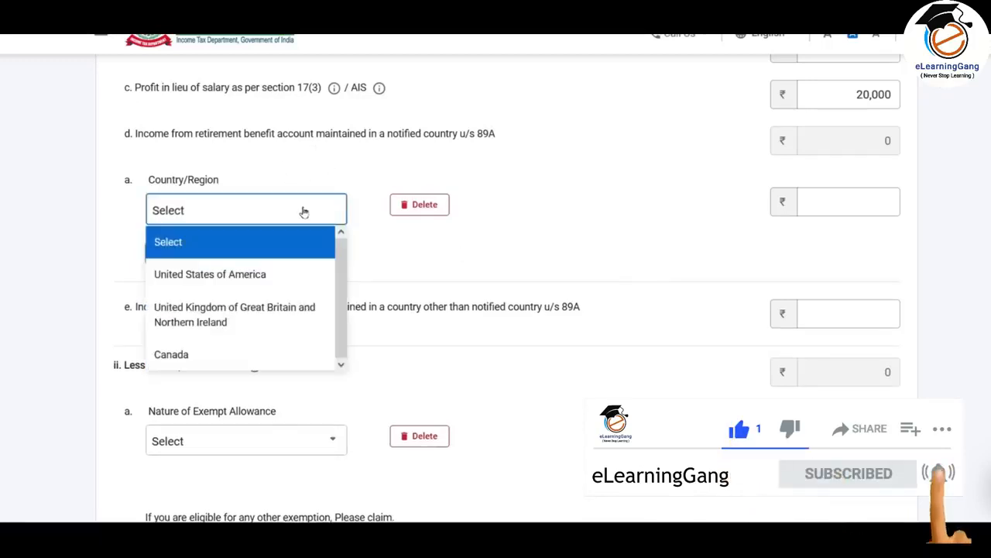
{"action": "left_click", "coordinate": [277, 276]}
{"action": "left_click", "coordinate": [856, 194]}
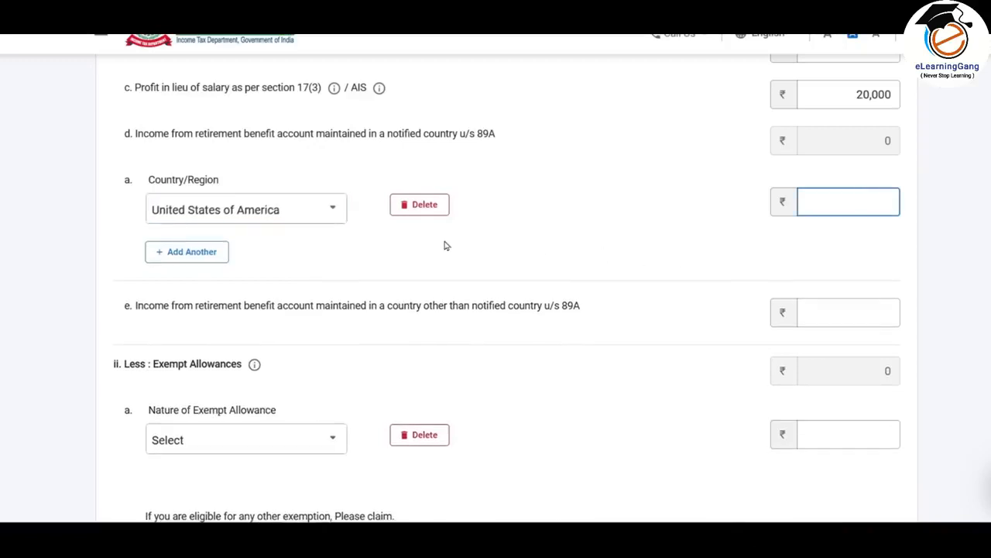
{"action": "scroll", "coordinate": [446, 246], "scroll_direction": "down", "scroll_amount": 1}
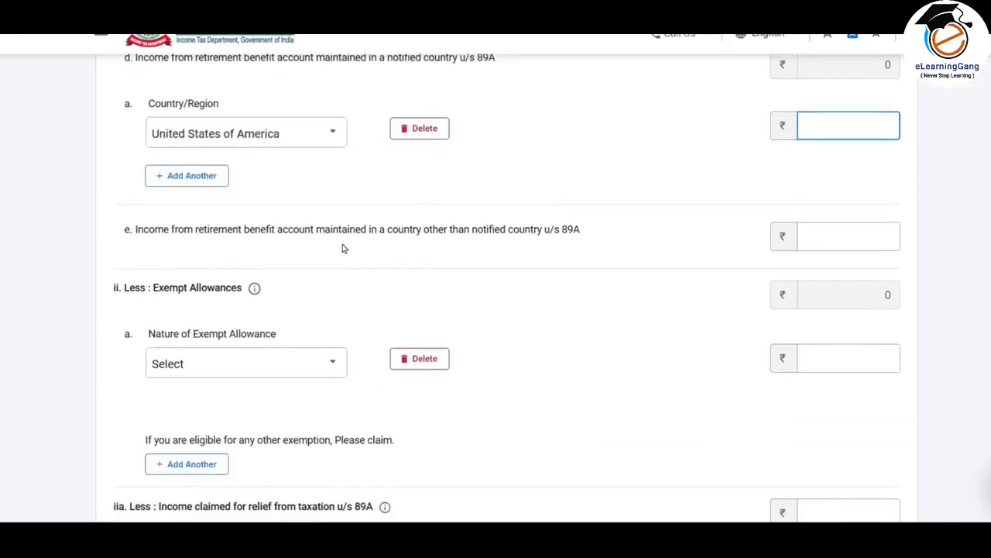
- Delete the country row under the section 89A notified-country retirement benefit income
{"action": "left_click", "coordinate": [864, 240]}
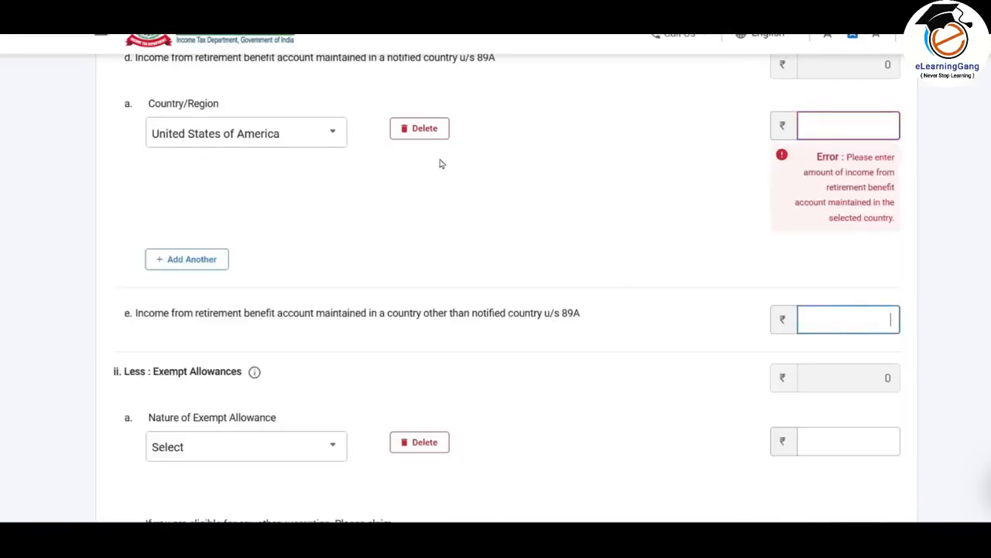
{"action": "left_click", "coordinate": [427, 128]}
{"action": "left_click", "coordinate": [626, 321]}
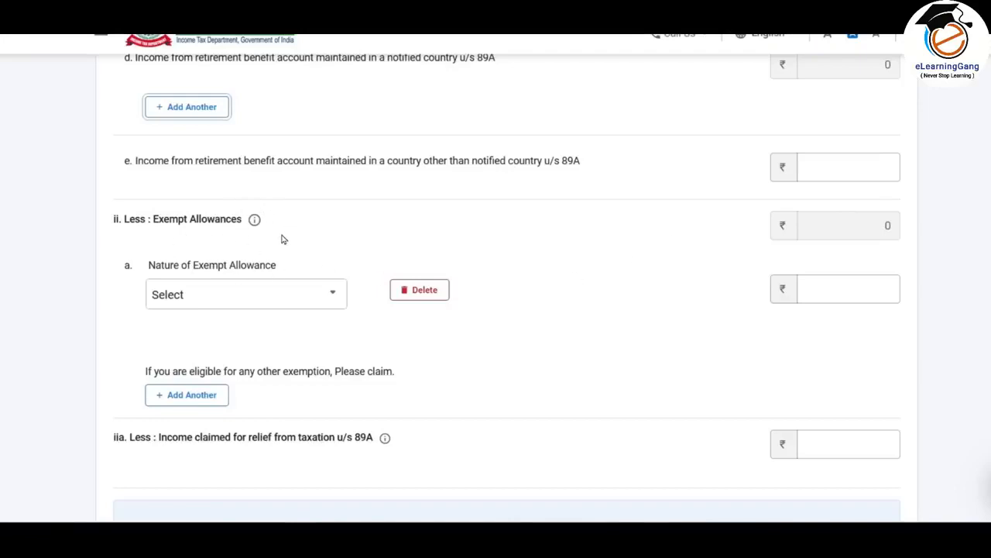
- Claim the Sec 10(13A) house rent exempt allowance, entering the 22000 listed in the Excel salary sheet
{"action": "scroll", "coordinate": [364, 189], "scroll_direction": "down", "scroll_amount": 1}
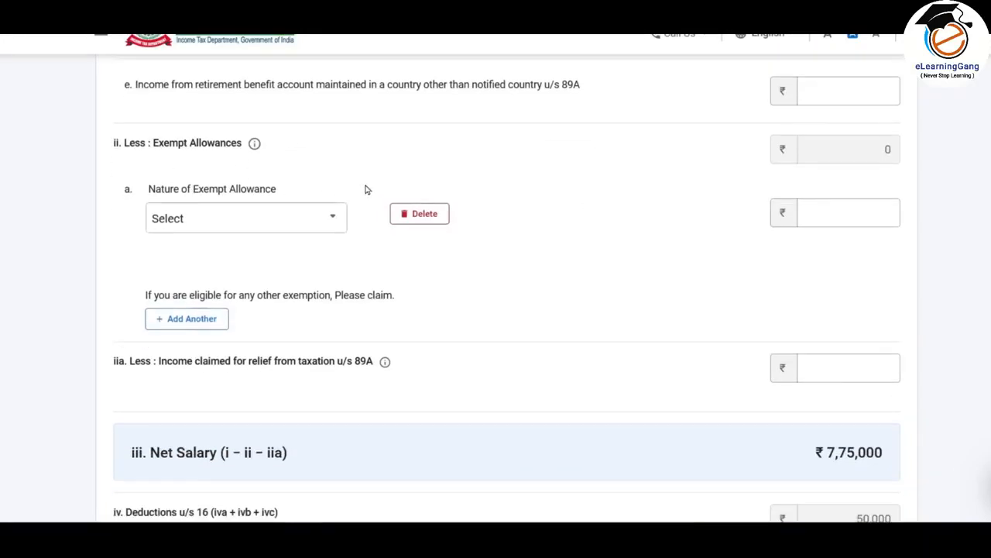
{"action": "left_click", "coordinate": [321, 230]}
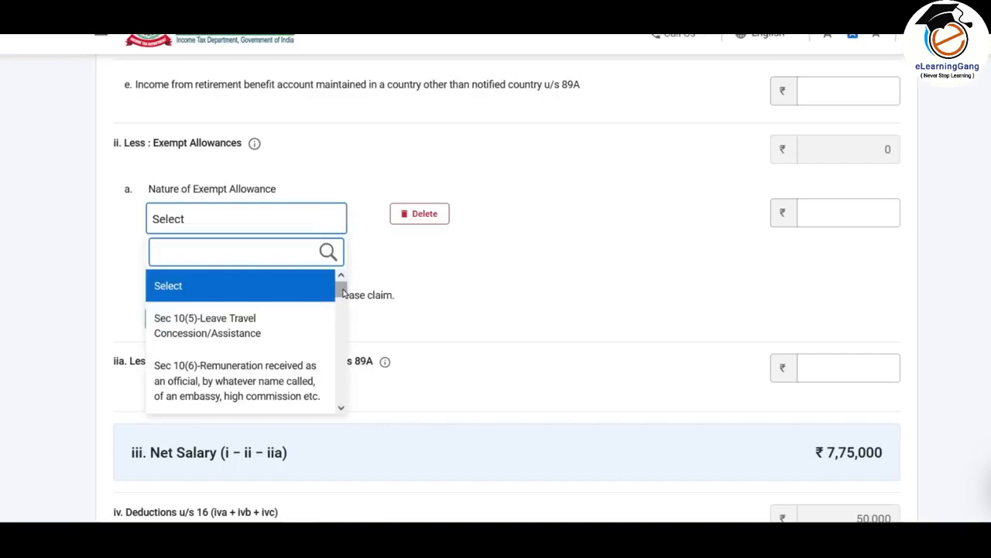
{"action": "left_click_drag", "start_coordinate": [342, 293], "coordinate": [343, 367]}
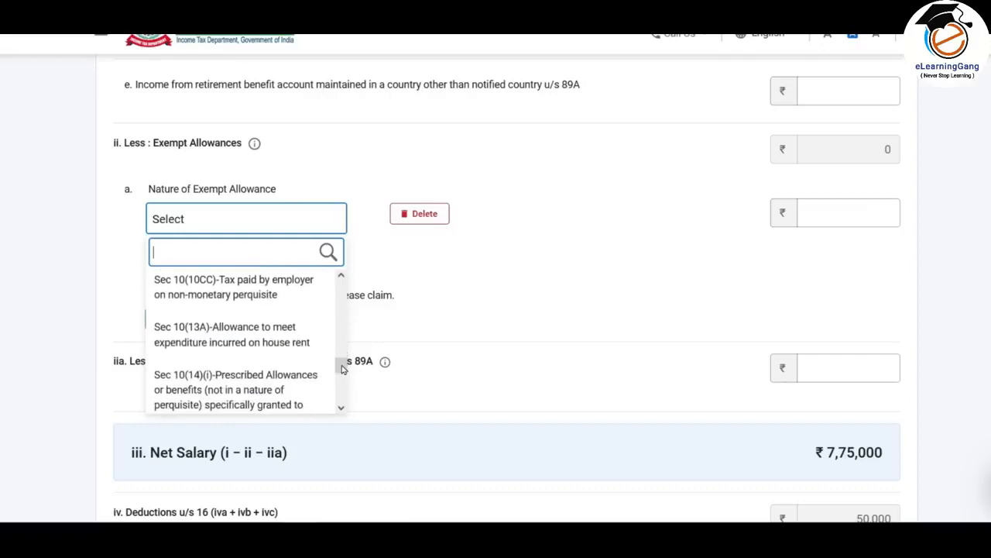
{"action": "left_click", "coordinate": [224, 349]}
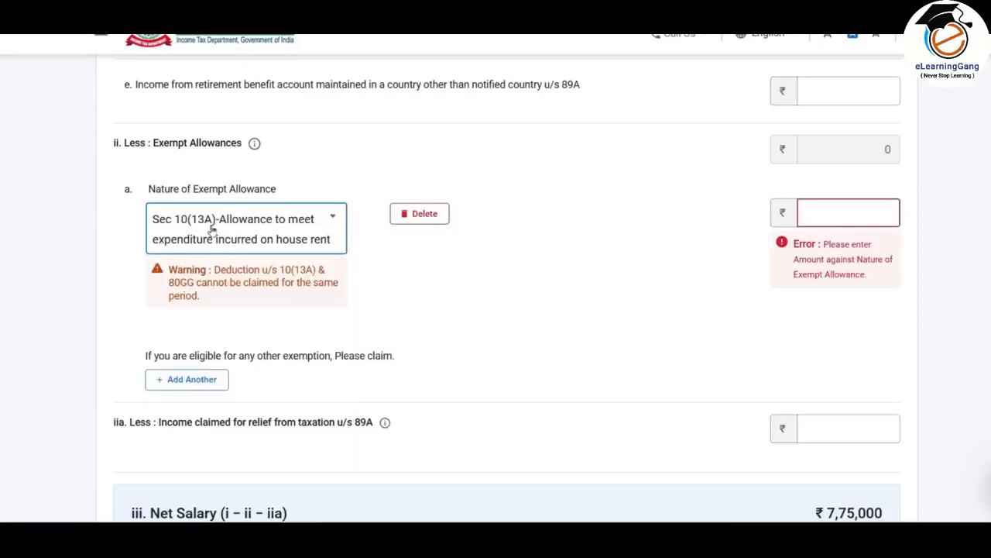
{"action": "left_click", "coordinate": [859, 215]}
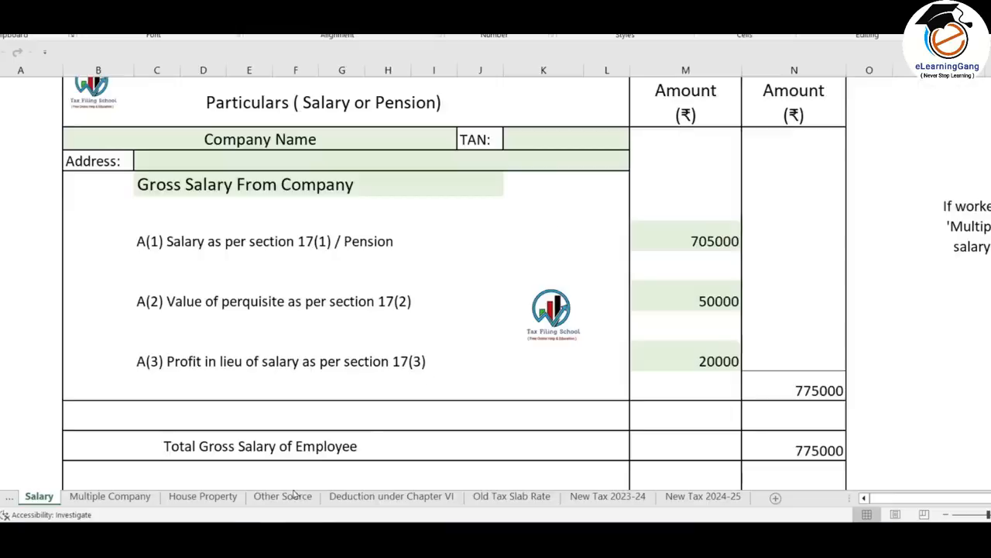
{"action": "scroll", "coordinate": [700, 228], "scroll_direction": "down", "scroll_amount": 8}
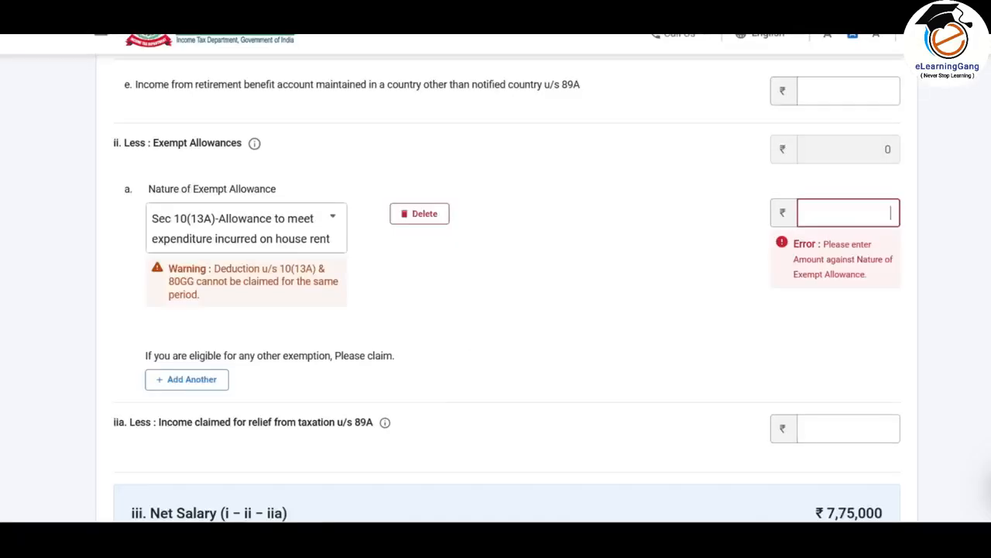
{"action": "type", "text": "22000"}
{"action": "left_click", "coordinate": [788, 249]}
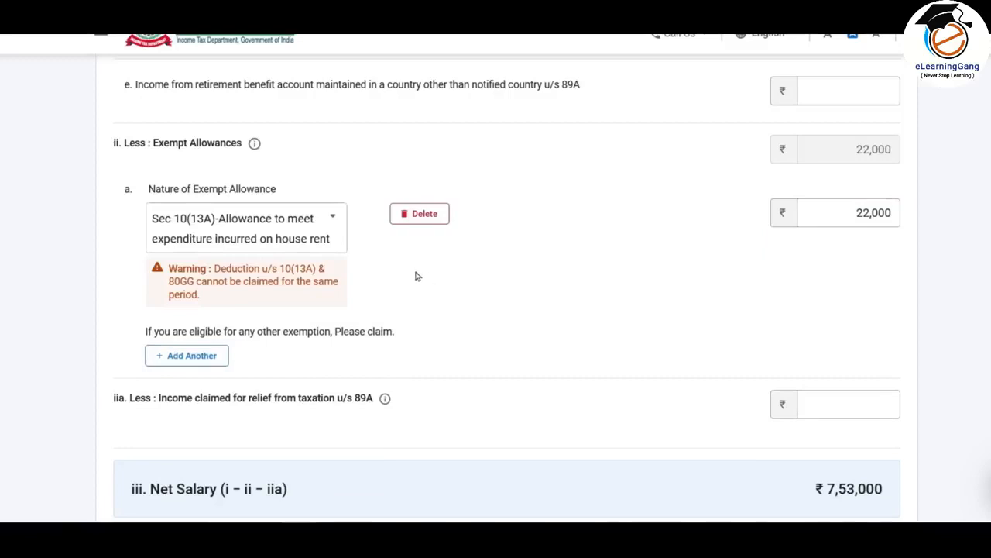
- Add a second exempt allowance, Sec 10(14)(i) prescribed allowances for duties of office or employment, with an amount of 2400
{"action": "left_click", "coordinate": [189, 360]}
{"action": "left_click", "coordinate": [332, 365]}
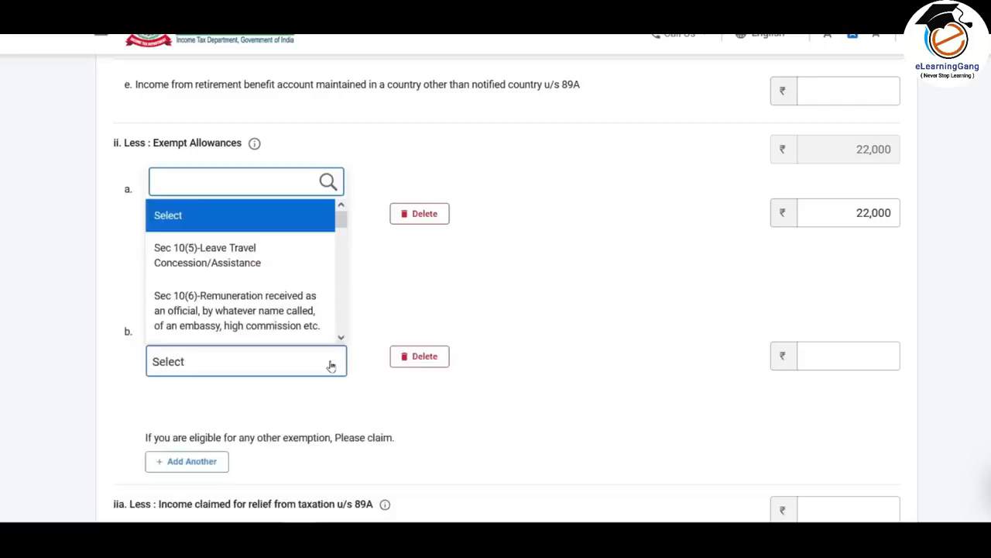
{"action": "left_click_drag", "start_coordinate": [344, 223], "coordinate": [341, 316]}
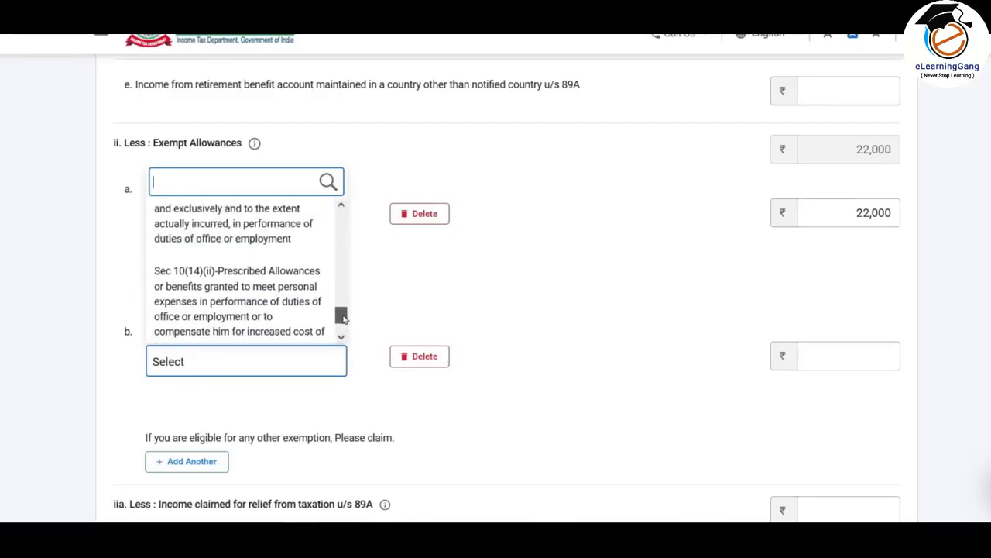
{"action": "left_click", "coordinate": [245, 242]}
{"action": "left_click", "coordinate": [869, 353]}
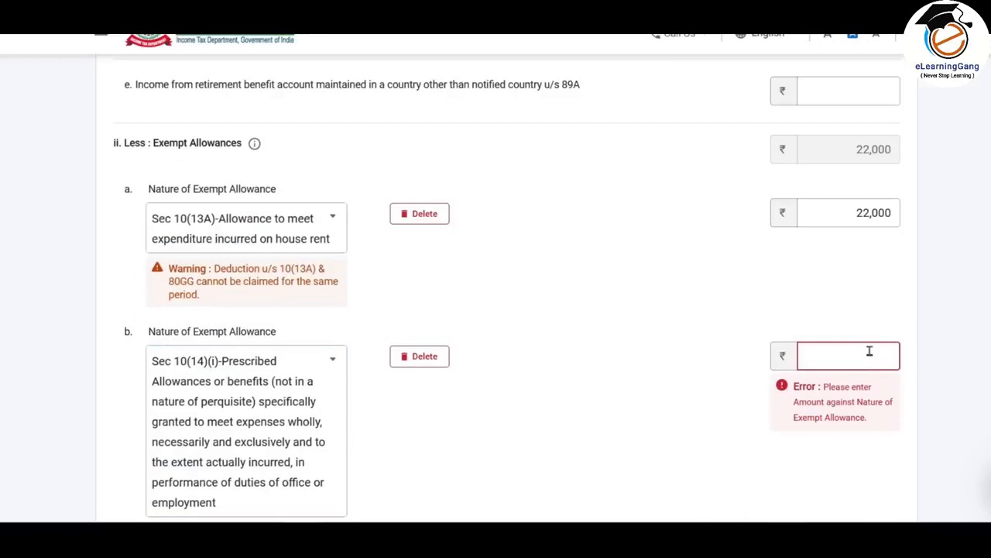
{"action": "type", "text": "2400"}
{"action": "left_click", "coordinate": [633, 411]}
- Leave the section 89A relief claim blank and enter 2500 as the professional tax under section 16(iii)
{"action": "scroll", "coordinate": [633, 412], "scroll_direction": "down", "scroll_amount": 4}
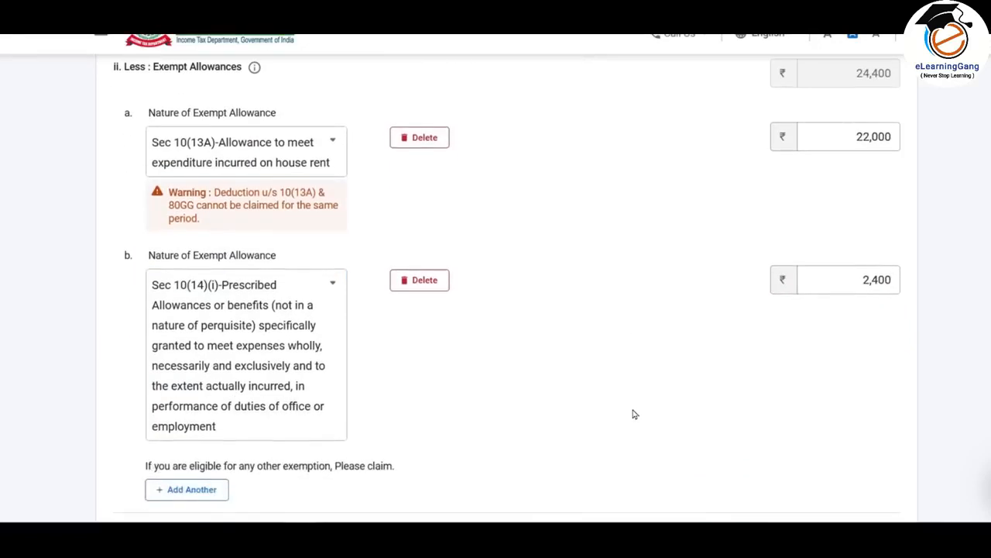
{"action": "scroll", "coordinate": [577, 277], "scroll_direction": "down", "scroll_amount": 1}
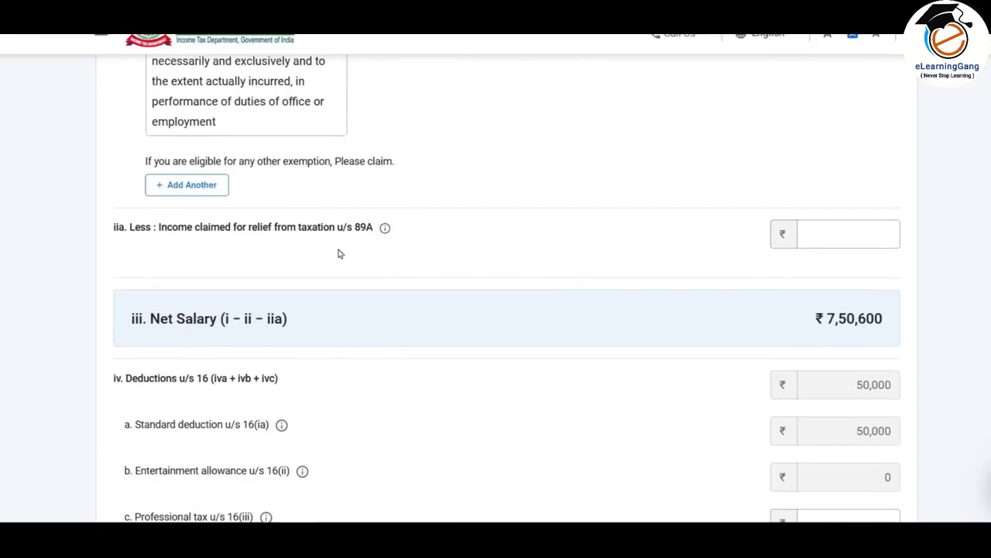
{"action": "left_click", "coordinate": [849, 233]}
{"action": "scroll", "coordinate": [584, 232], "scroll_direction": "down", "scroll_amount": 1}
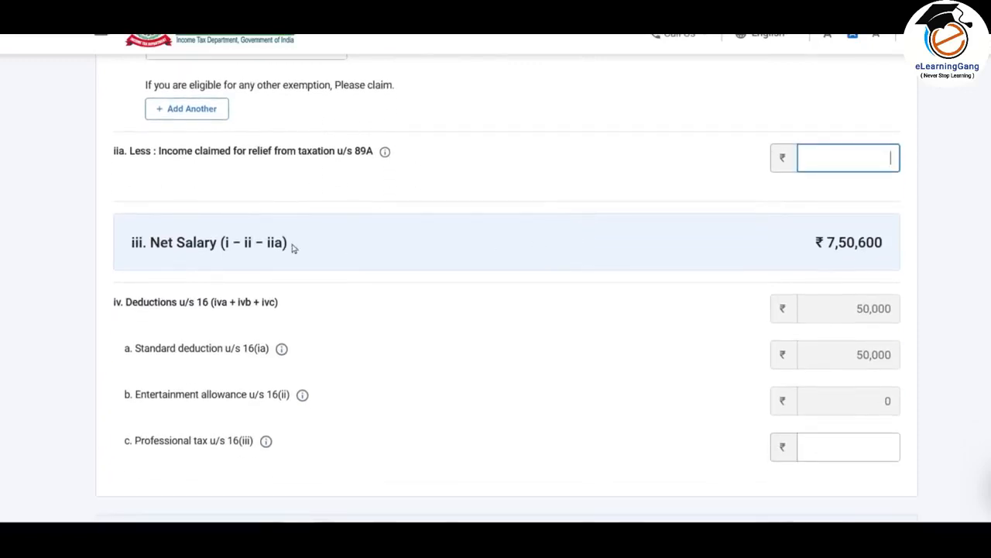
{"action": "scroll", "coordinate": [214, 261], "scroll_direction": "down", "scroll_amount": 1}
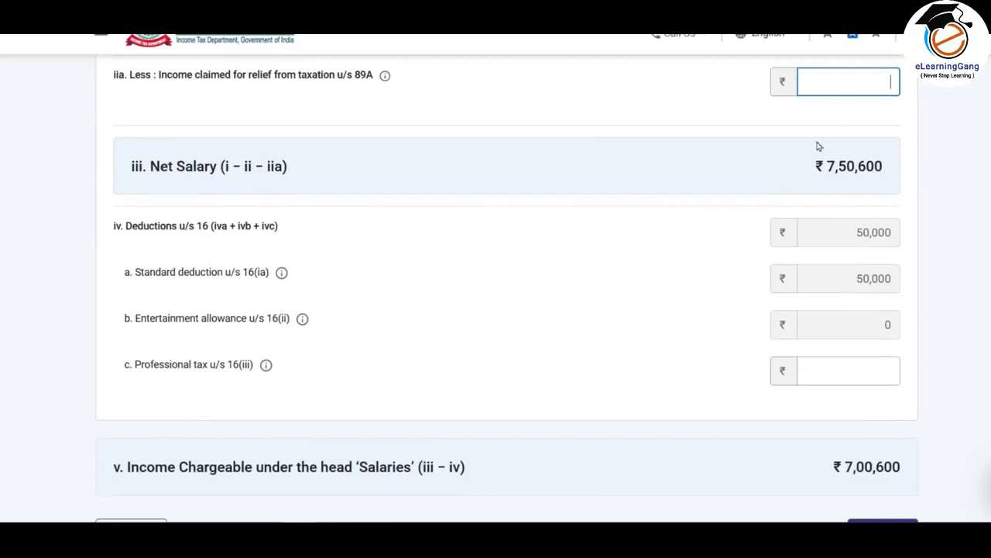
{"action": "scroll", "coordinate": [678, 169], "scroll_direction": "down", "scroll_amount": 1}
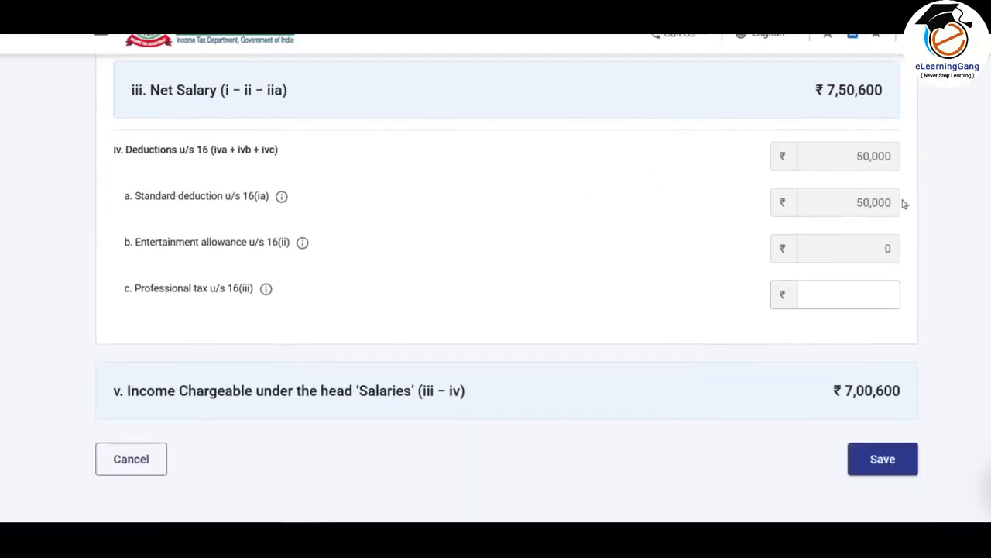
{"action": "scroll", "coordinate": [474, 215], "scroll_direction": "down", "scroll_amount": 1}
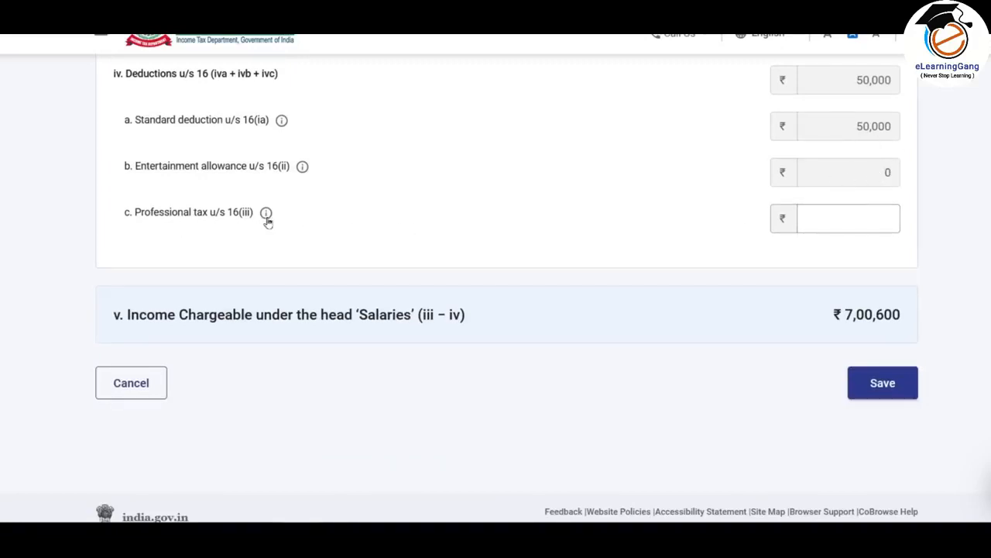
{"action": "left_click", "coordinate": [860, 219]}
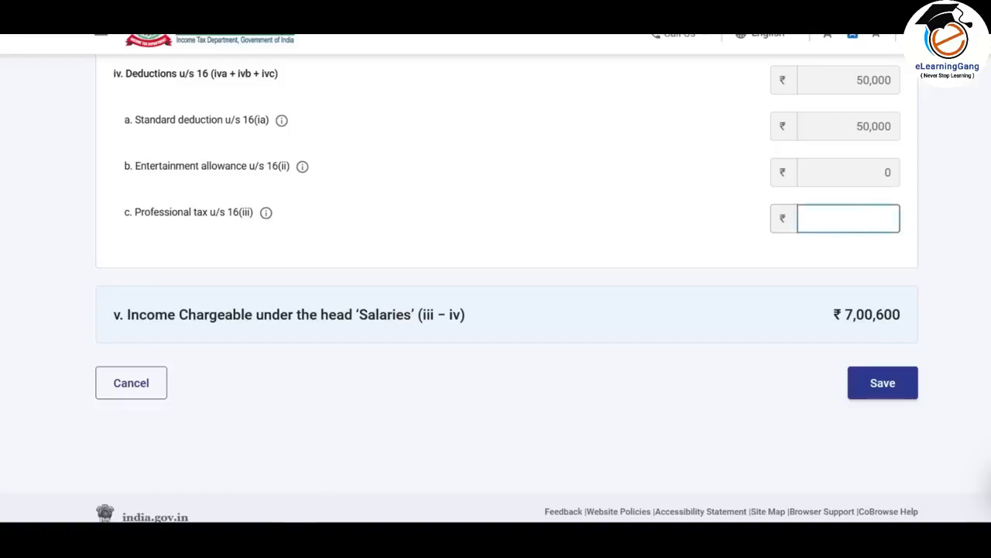
{"action": "type", "text": "2500"}
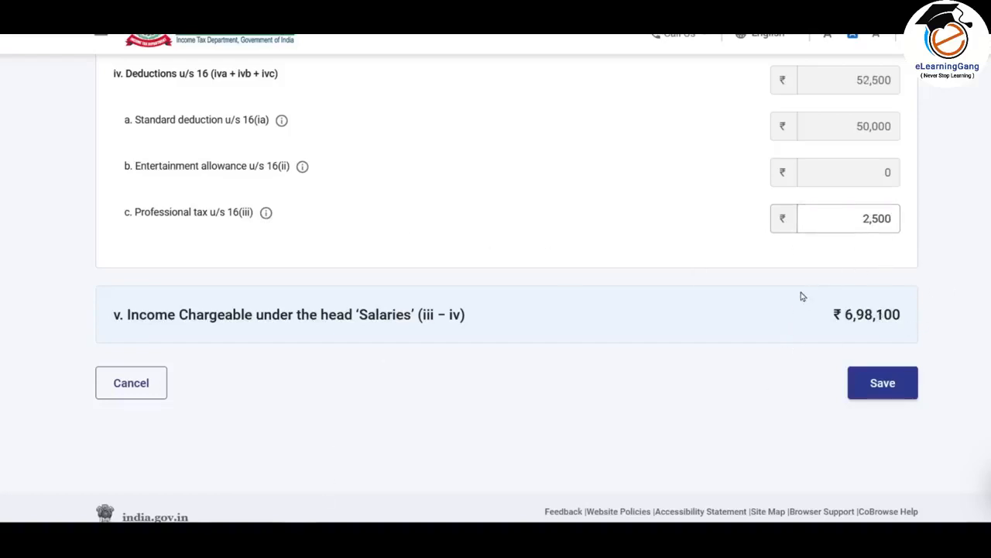
- Compare the income chargeable under Salaries with the Excel salary sheet, and read its old and new regime columns and exemption notes
{"action": "scroll", "coordinate": [803, 296], "scroll_direction": "down", "scroll_amount": 1}
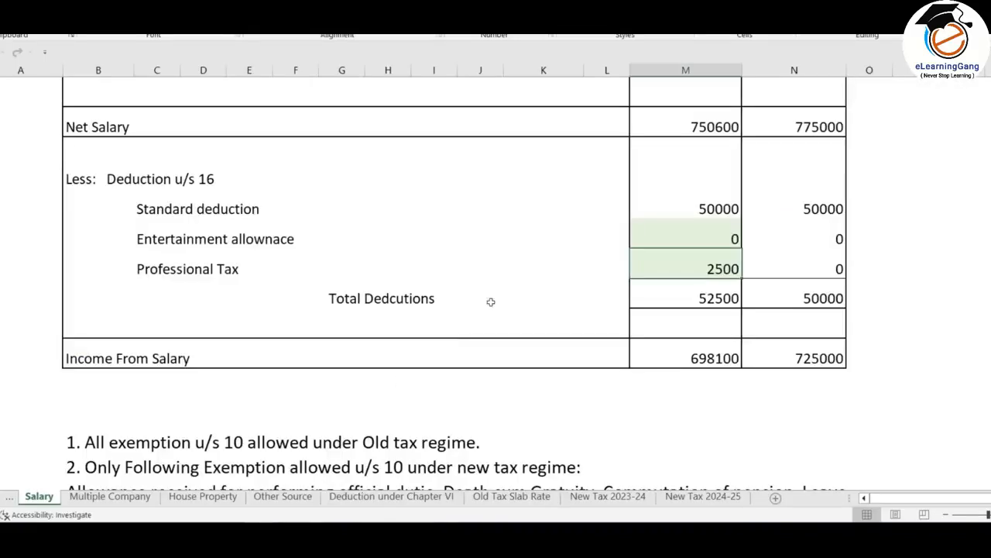
{"action": "scroll", "coordinate": [491, 299], "scroll_direction": "down", "scroll_amount": 1}
{"action": "scroll", "coordinate": [515, 294], "scroll_direction": "up", "scroll_amount": 1}
{"action": "scroll", "coordinate": [718, 358], "scroll_direction": "up", "scroll_amount": 6}
{"action": "scroll", "coordinate": [680, 289], "scroll_direction": "down", "scroll_amount": 1}
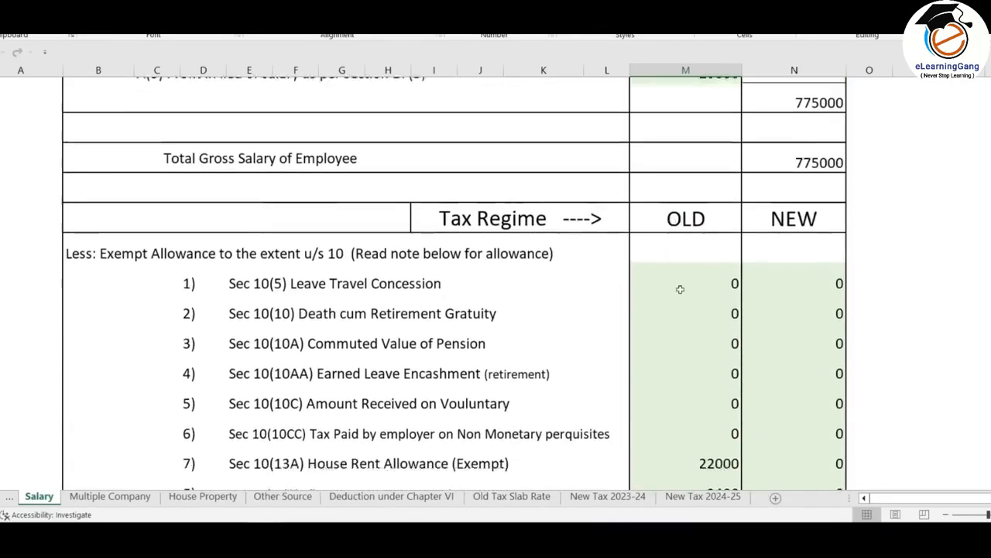
{"action": "scroll", "coordinate": [681, 289], "scroll_direction": "down", "scroll_amount": 5}
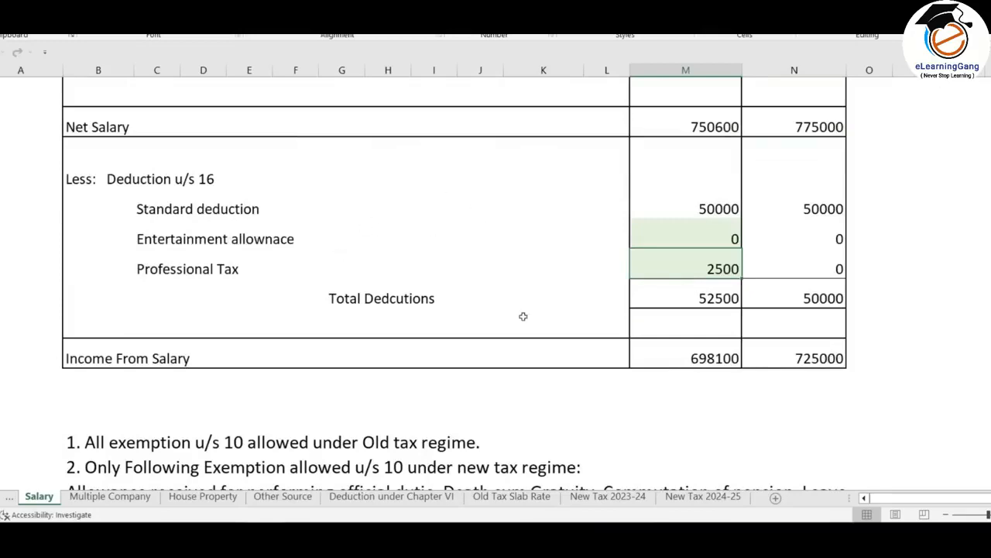
{"action": "scroll", "coordinate": [523, 317], "scroll_direction": "up", "scroll_amount": 4}
{"action": "scroll", "coordinate": [524, 316], "scroll_direction": "down", "scroll_amount": 5}
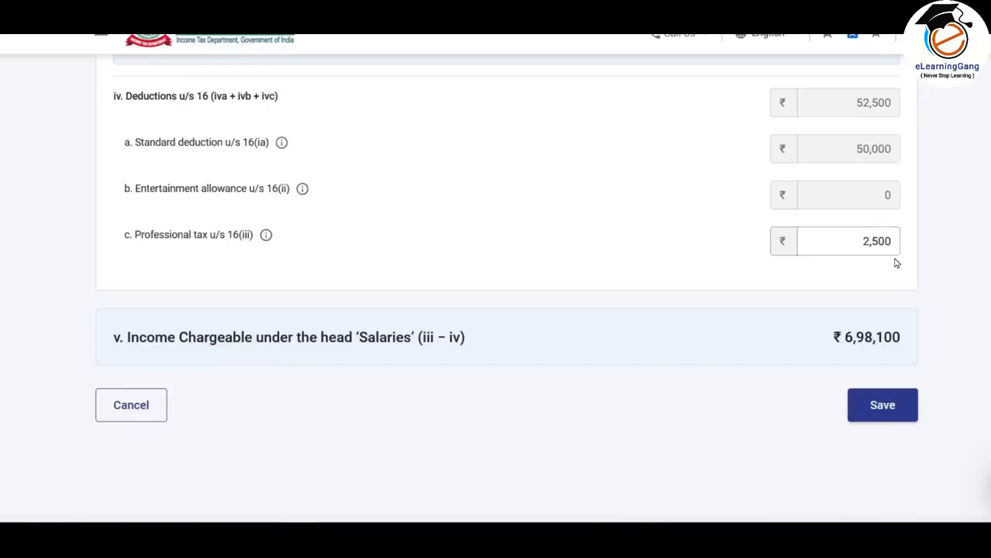
- Recheck the salary entries on the e-Filing portal, save them, and look over the income source summary down to House Property
{"action": "scroll", "coordinate": [896, 263], "scroll_direction": "up", "scroll_amount": 8}
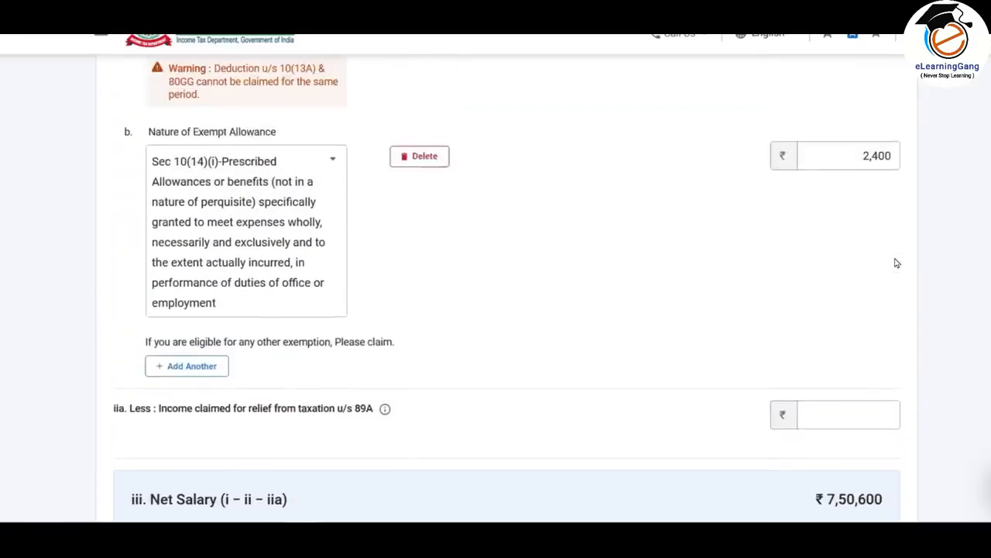
{"action": "scroll", "coordinate": [897, 263], "scroll_direction": "down", "scroll_amount": 5}
{"action": "scroll", "coordinate": [896, 264], "scroll_direction": "down", "scroll_amount": 4}
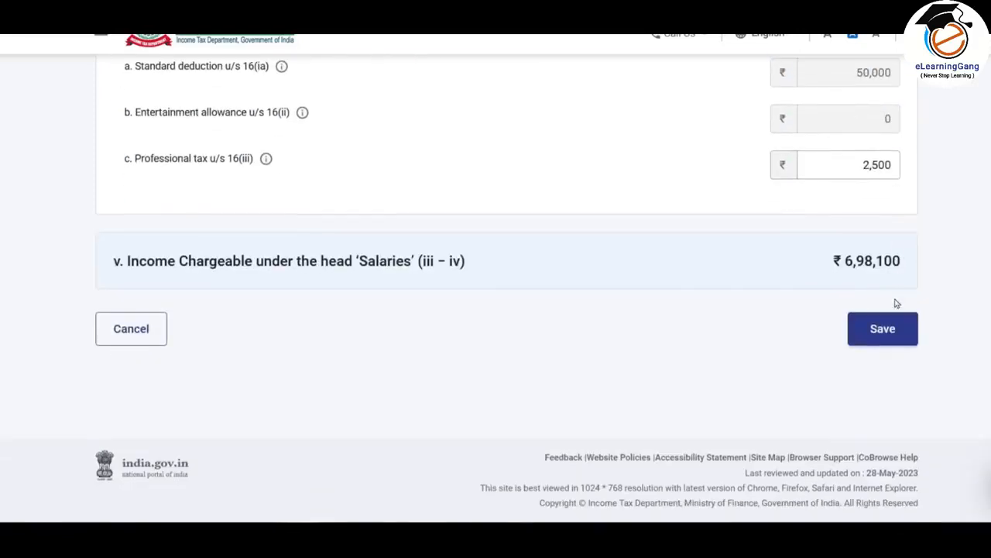
{"action": "left_click", "coordinate": [881, 330]}
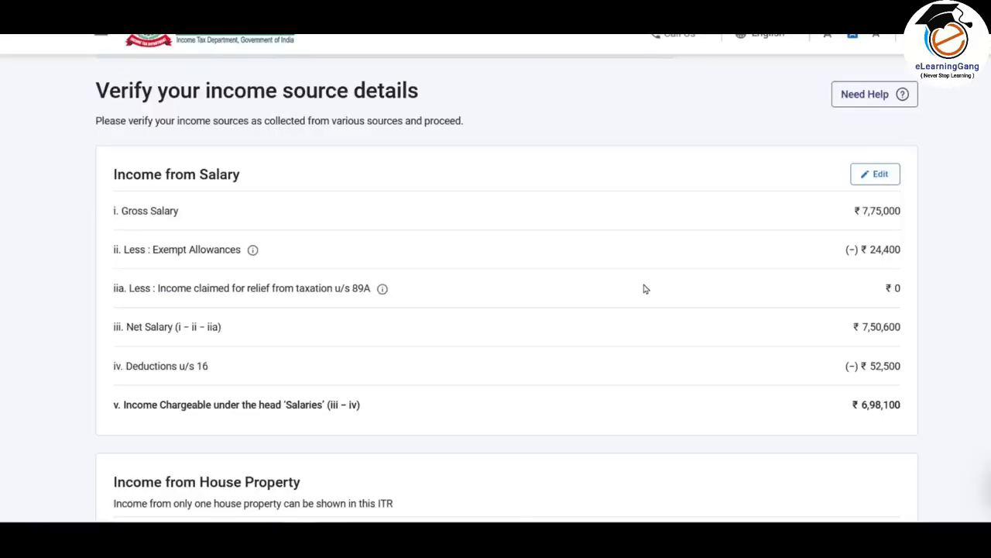
{"action": "scroll", "coordinate": [611, 233], "scroll_direction": "down", "scroll_amount": 1}
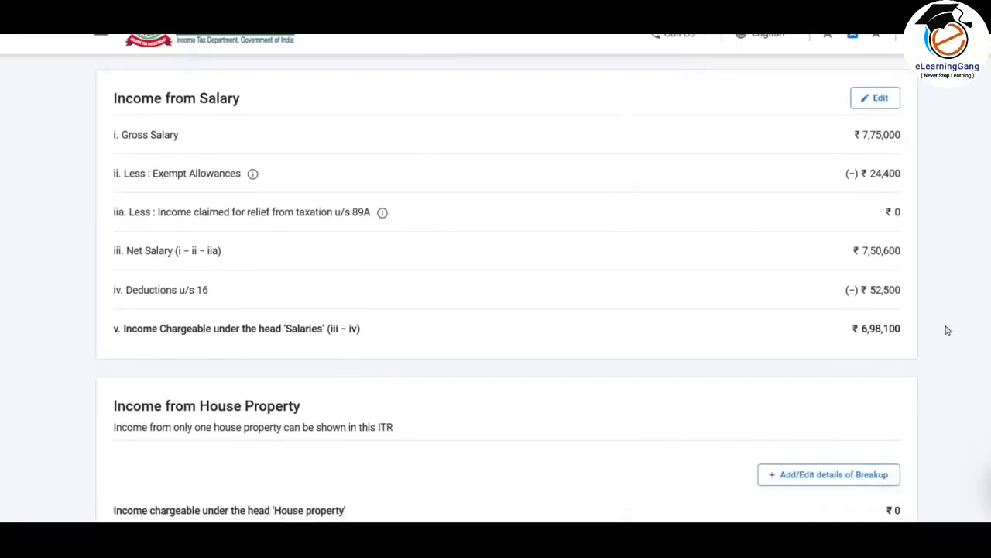
{"action": "scroll", "coordinate": [816, 220], "scroll_direction": "down", "scroll_amount": 2}
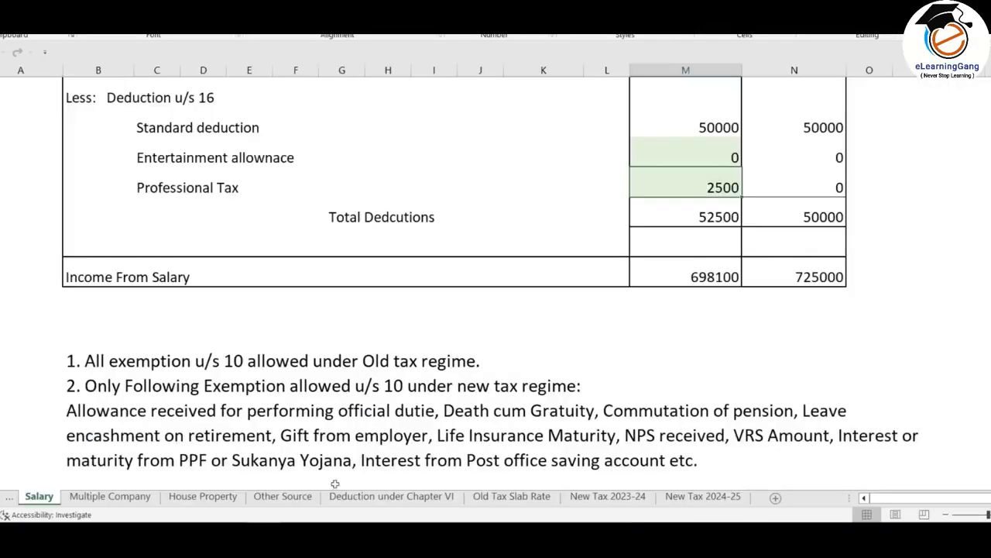
- In the Excel workbook, check the home loan interest under House Property and the home loan principal under Chapter VI deductions
{"action": "left_click", "coordinate": [203, 496]}
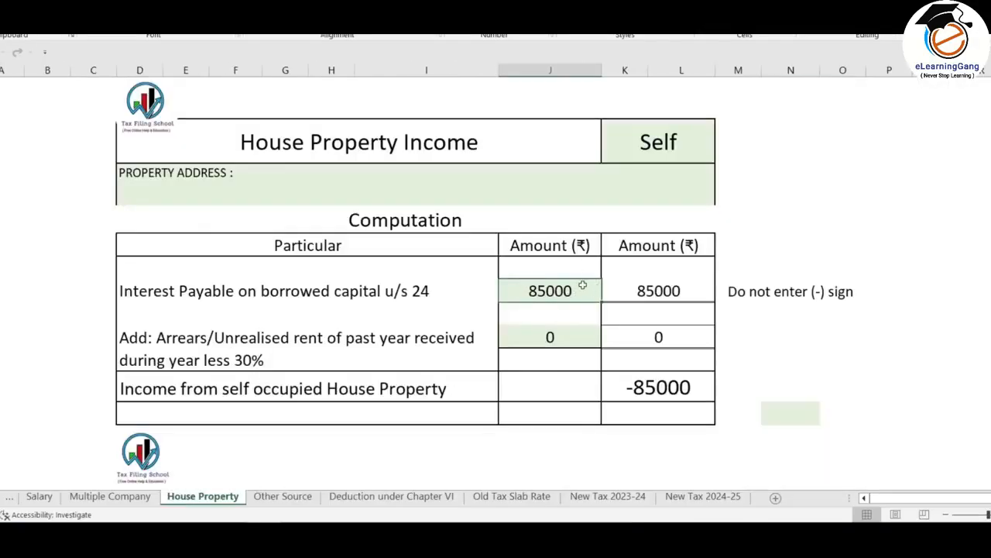
{"action": "left_click", "coordinate": [398, 501]}
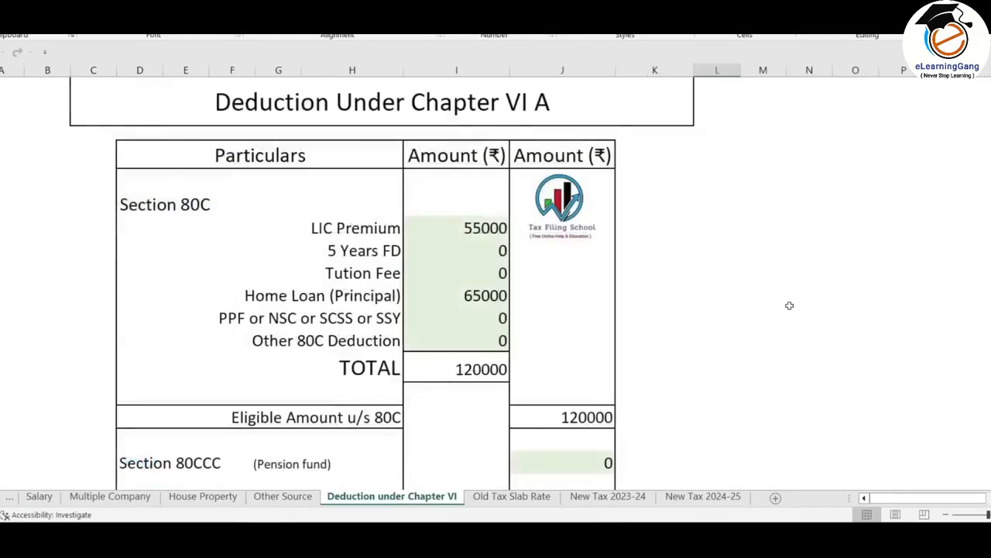
{"action": "scroll", "coordinate": [782, 303], "scroll_direction": "down", "scroll_amount": 1}
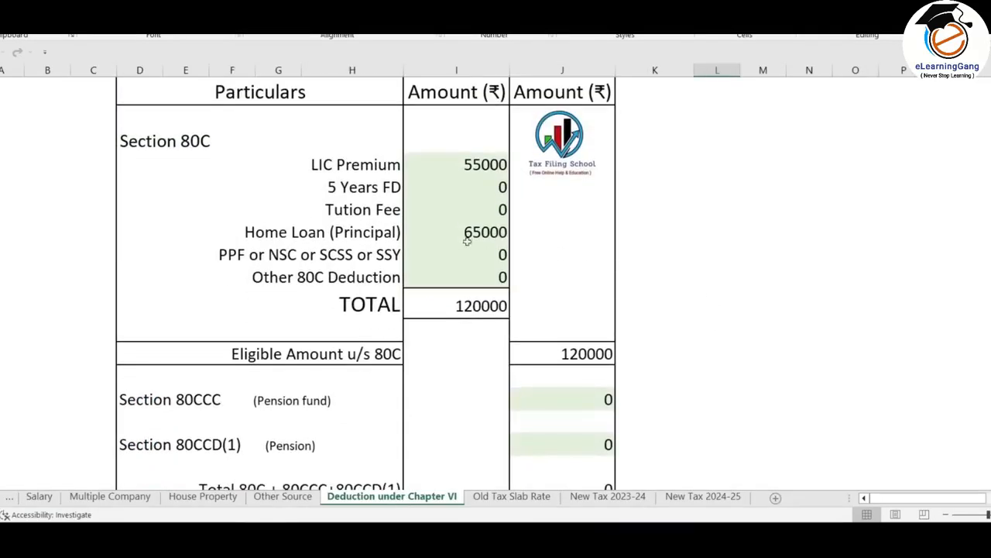
{"action": "left_click", "coordinate": [493, 233]}
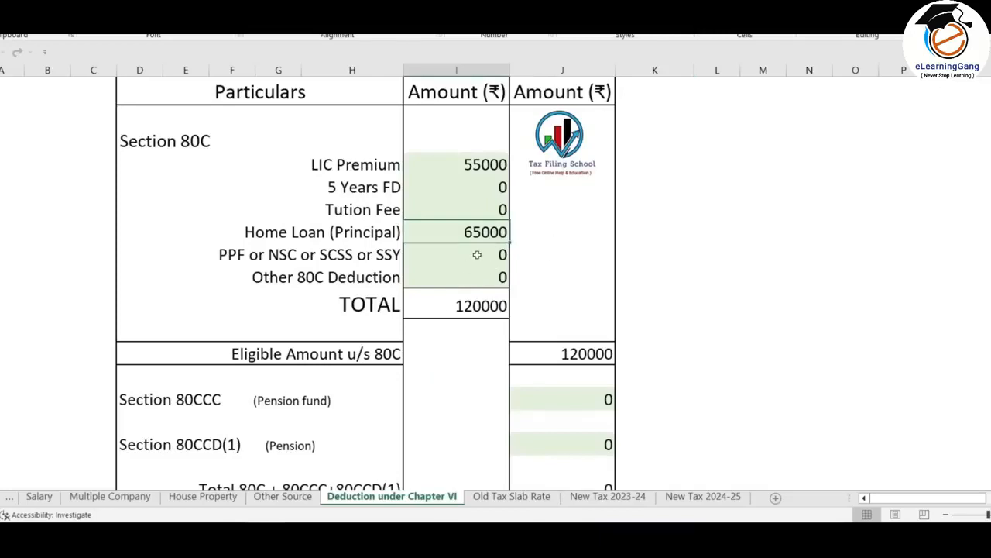
- Return to the e-Filing portal and start a house property entry with the type Self Occupied
{"action": "key", "text": "alt+Tab"}
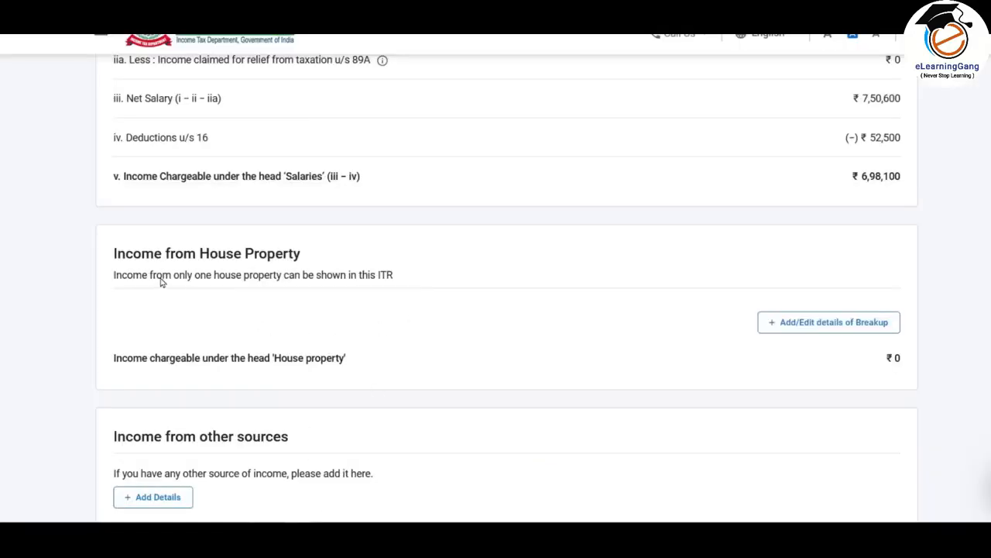
{"action": "left_click", "coordinate": [847, 329]}
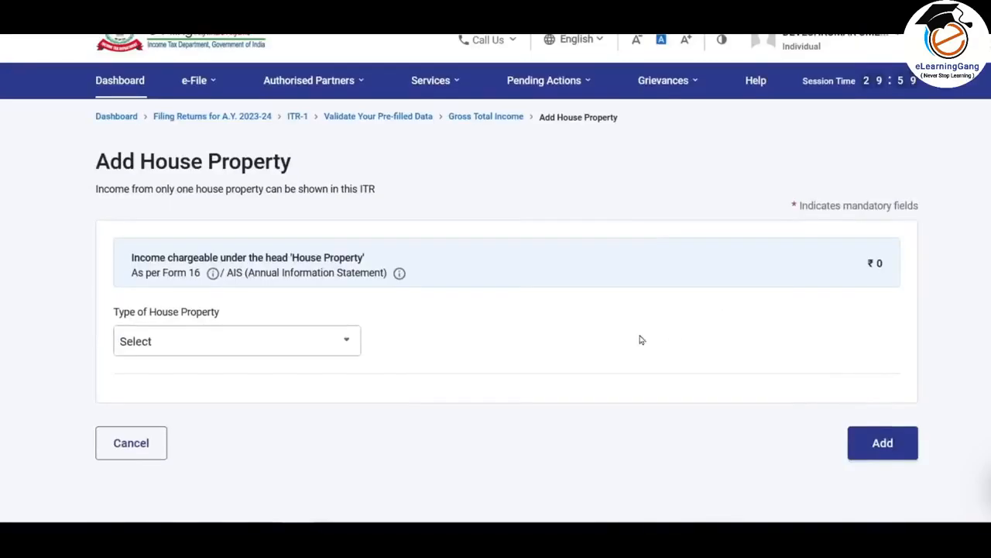
{"action": "left_click", "coordinate": [237, 341]}
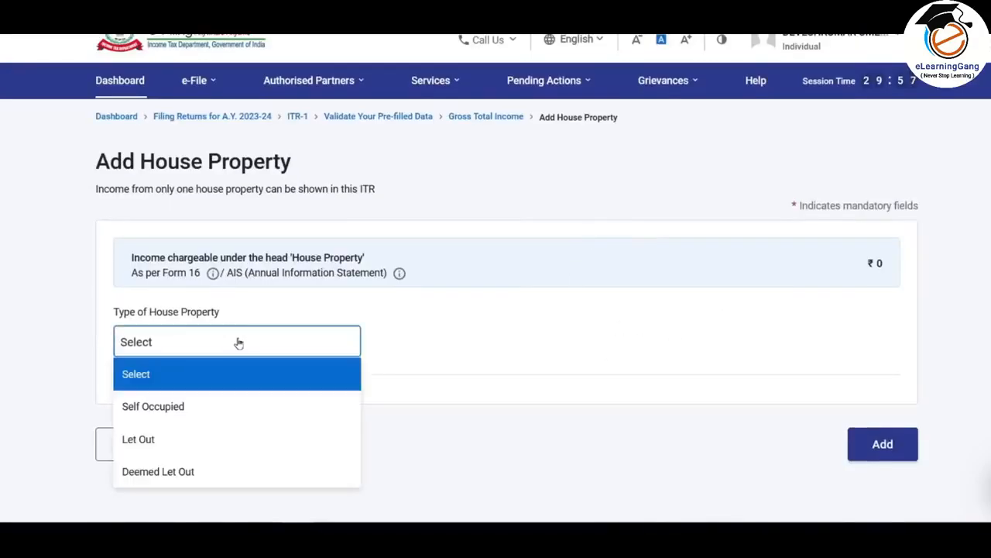
{"action": "left_click", "coordinate": [184, 410]}
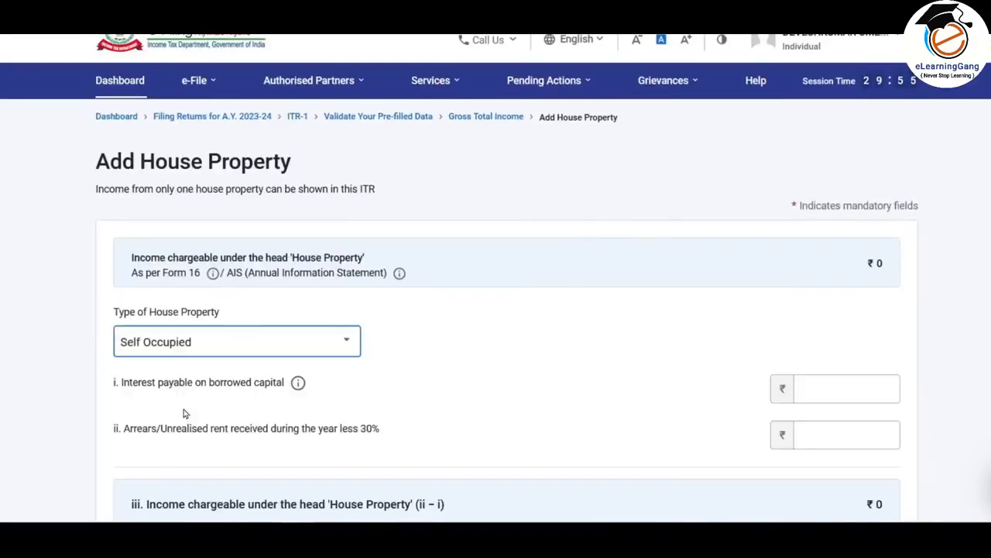
- Enter 85,000 as interest payable on borrowed capital, leave the arrears/unrealised rent blank, and add the house property
{"action": "scroll", "coordinate": [630, 259], "scroll_direction": "down", "scroll_amount": 3}
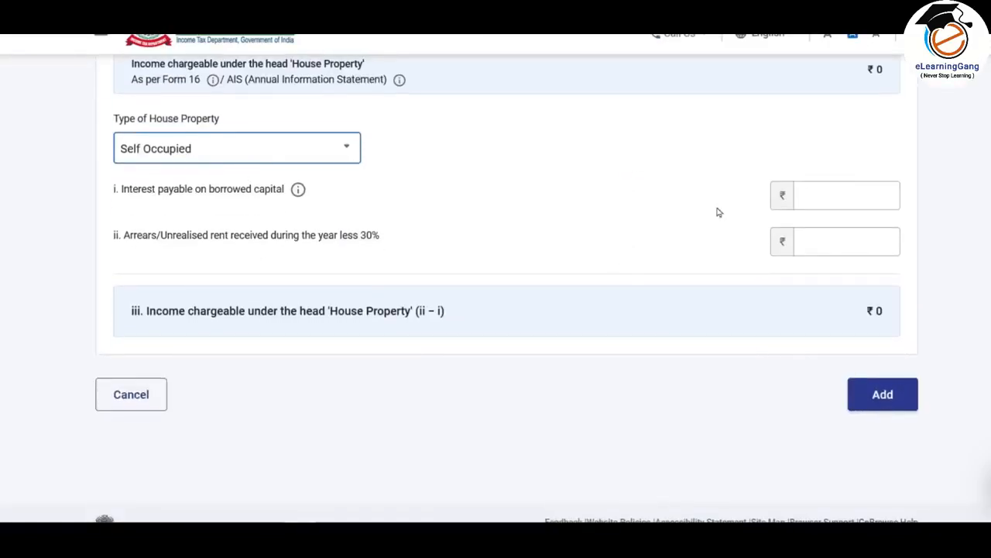
{"action": "left_click", "coordinate": [837, 196]}
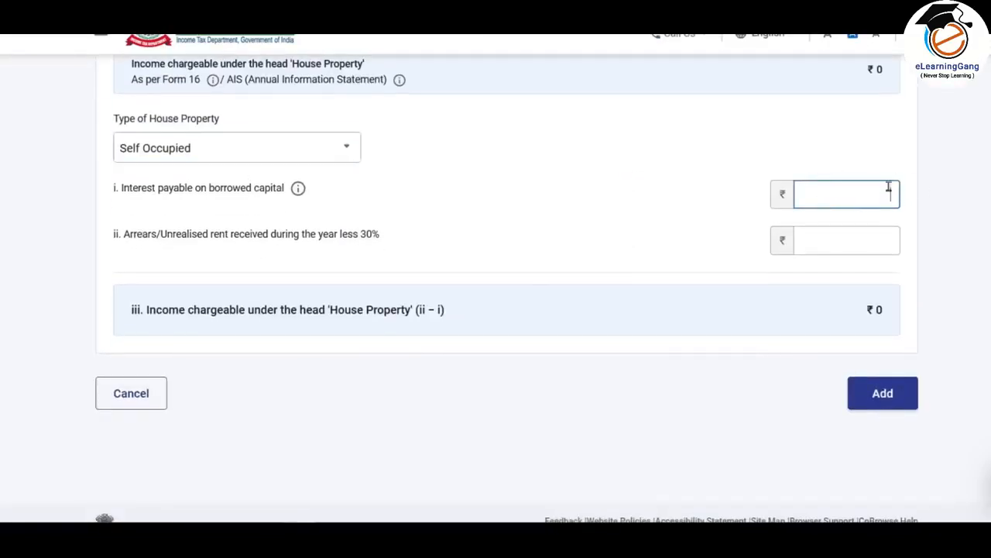
{"action": "type", "text": "85,000"}
{"action": "left_click", "coordinate": [896, 163]}
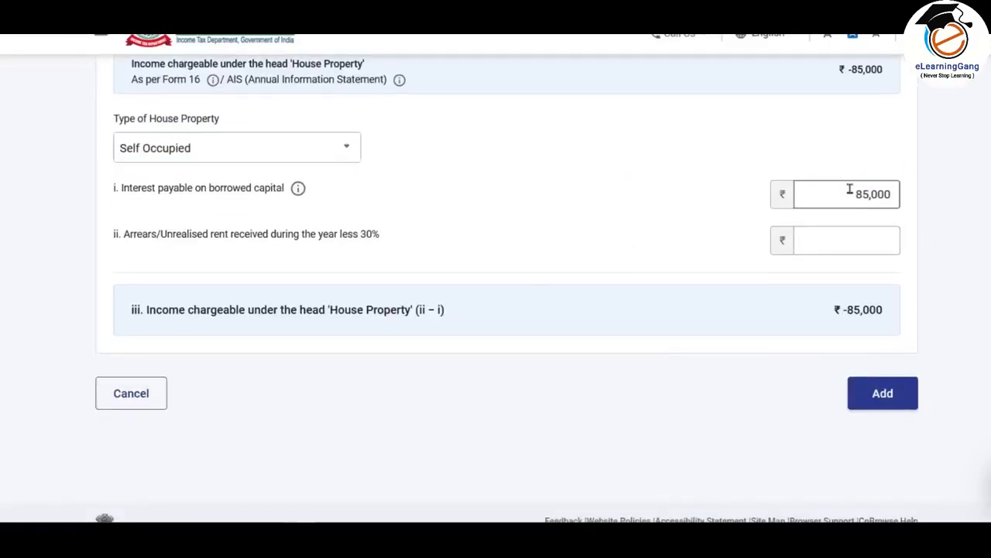
{"action": "left_click", "coordinate": [876, 234]}
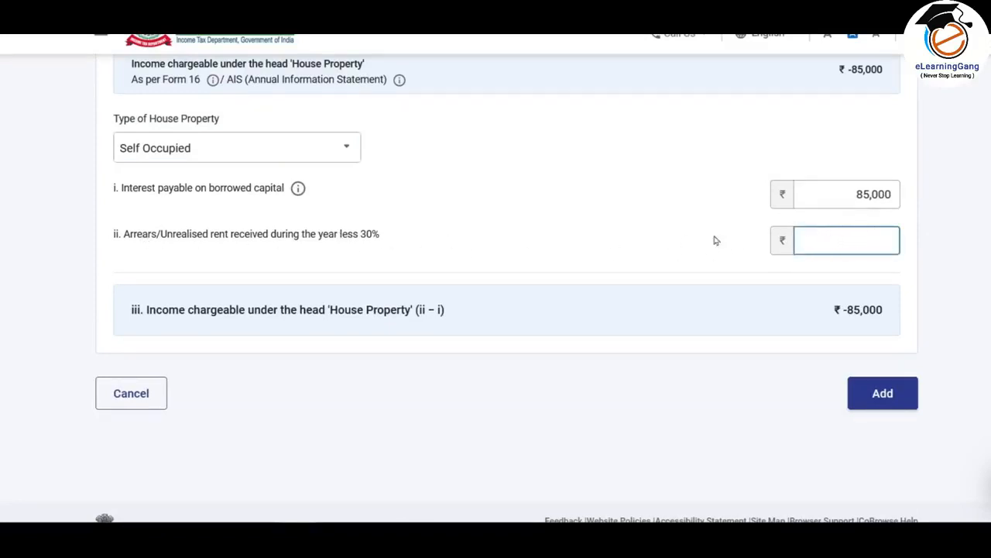
{"action": "left_click", "coordinate": [891, 397]}
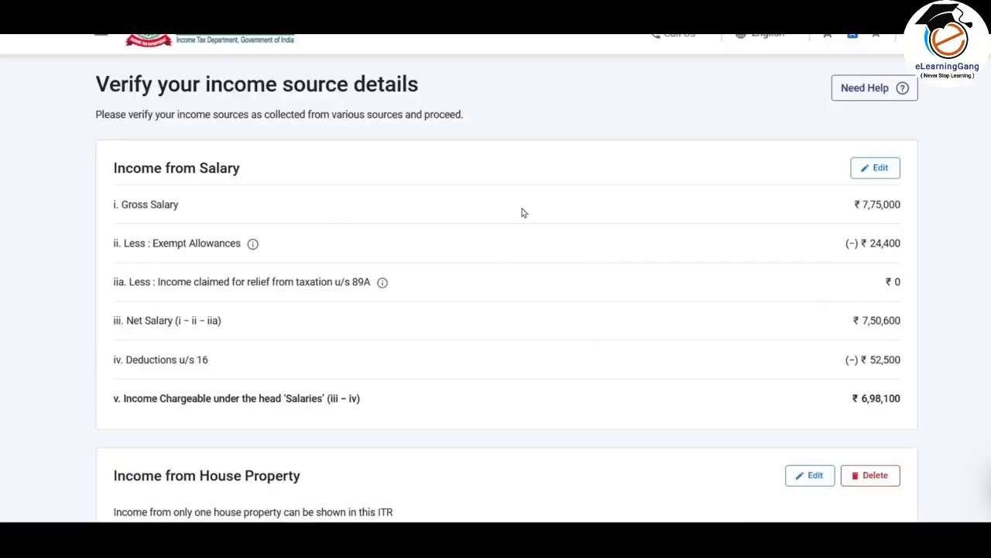
- Review the House Property breakup in the income source summary, including the interest payable on borrowed capital
{"action": "scroll", "coordinate": [523, 213], "scroll_direction": "down", "scroll_amount": 4}
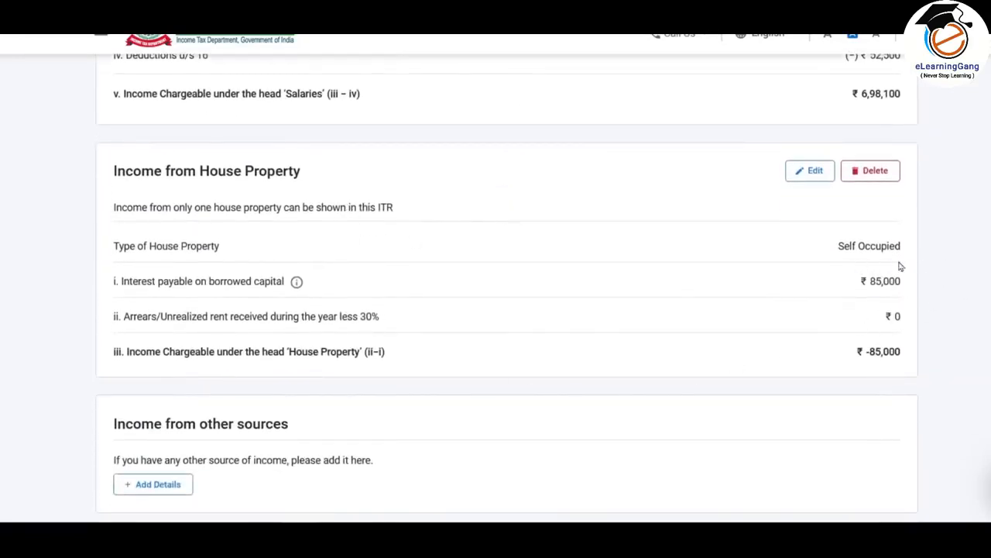
{"action": "left_click_drag", "start_coordinate": [873, 286], "coordinate": [913, 288]}
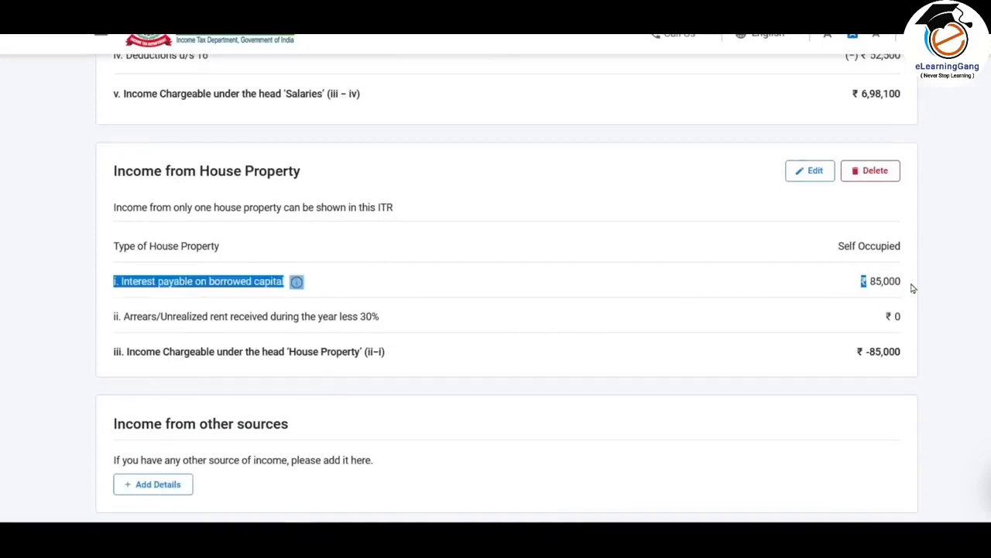
{"action": "left_click", "coordinate": [902, 288]}
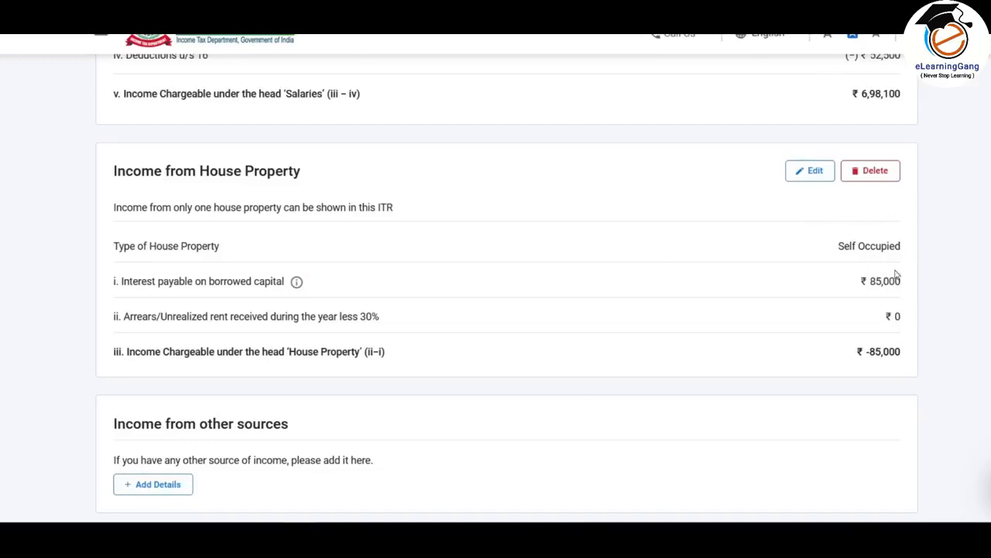
{"action": "scroll", "coordinate": [563, 281], "scroll_direction": "up", "scroll_amount": 1}
{"action": "scroll", "coordinate": [562, 282], "scroll_direction": "down", "scroll_amount": 3}
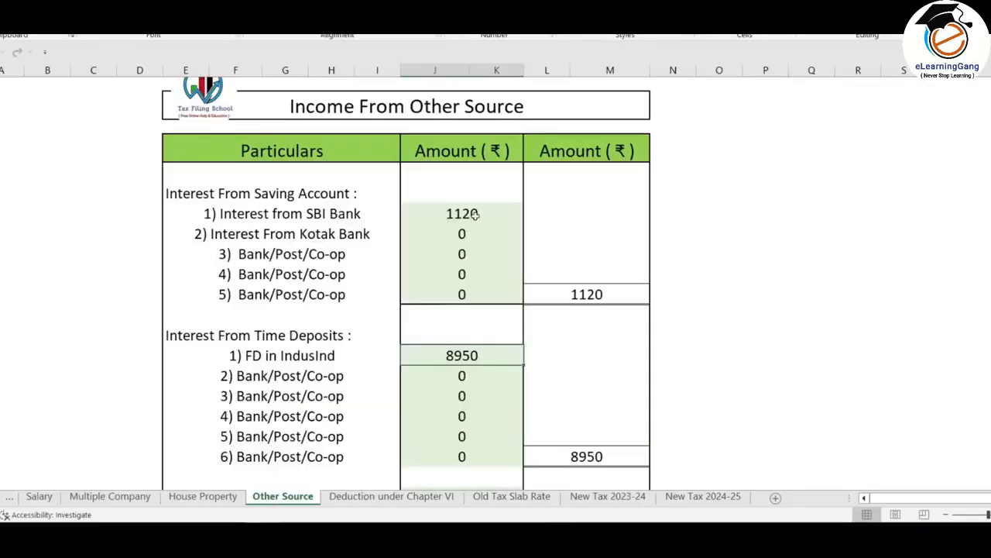
- On the Excel Other Source sheet, check the SBI savings interest, the IndusInd FD interest and the interest from income tax refund
{"action": "left_click", "coordinate": [475, 214]}
{"action": "scroll", "coordinate": [480, 316], "scroll_direction": "down", "scroll_amount": 1}
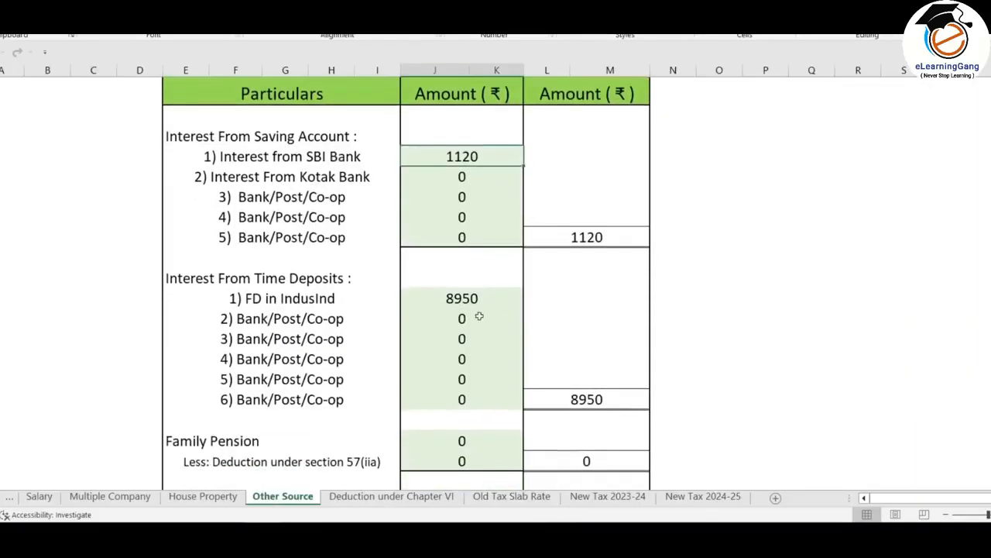
{"action": "left_click", "coordinate": [482, 297]}
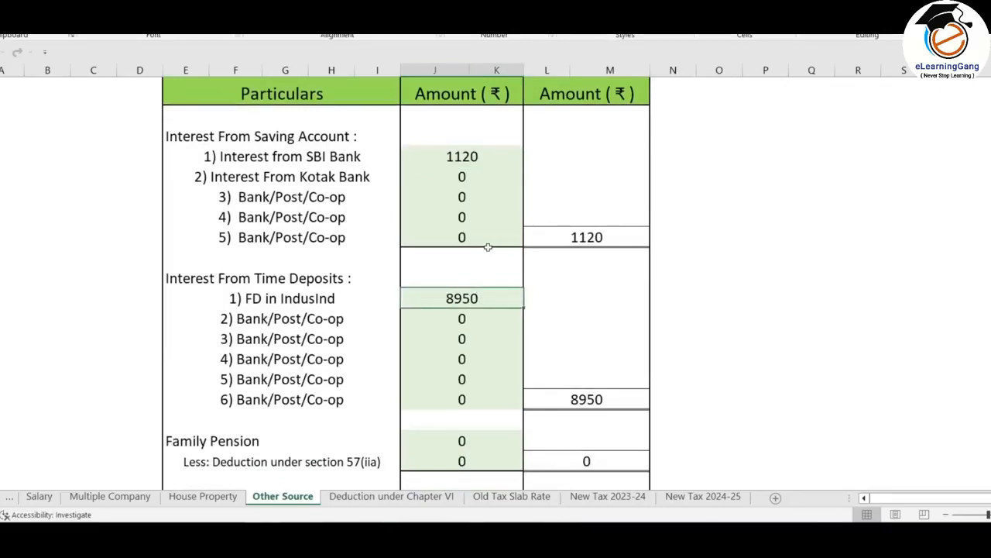
{"action": "scroll", "coordinate": [488, 246], "scroll_direction": "down", "scroll_amount": 5}
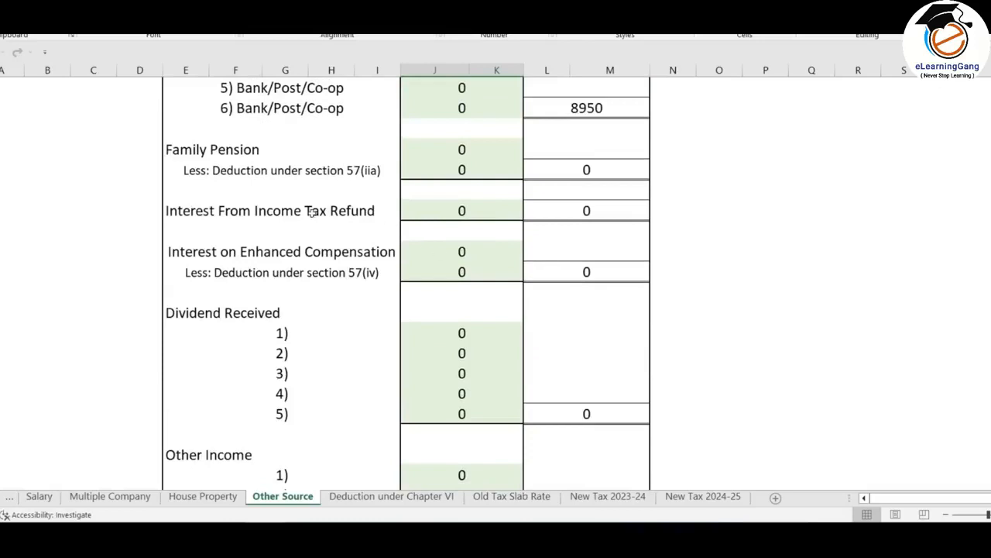
{"action": "left_click", "coordinate": [459, 214]}
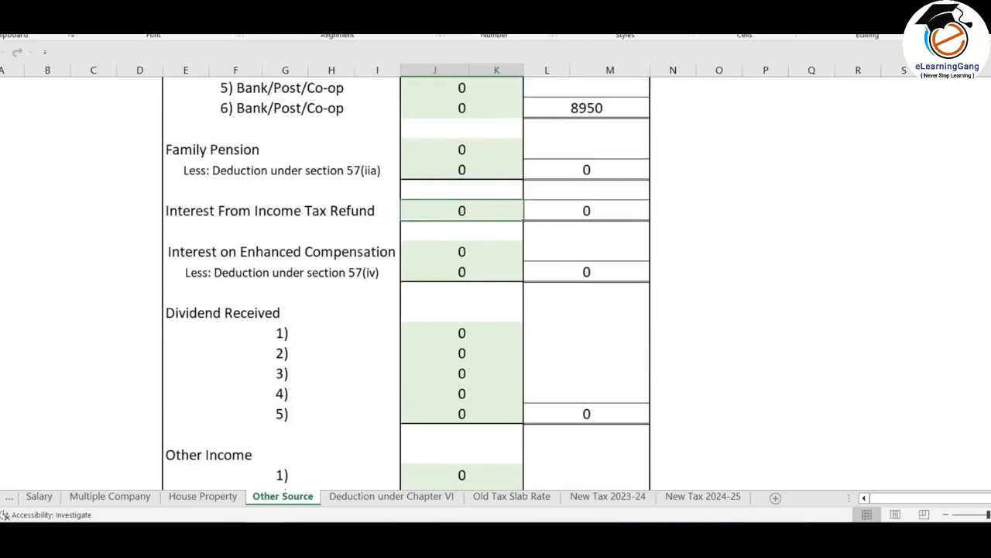
- Return to the e-Filing portal, start adding income from other sources, and answer Yes for savings bank interest and deposit interest
{"action": "key", "text": "alt+Tab"}
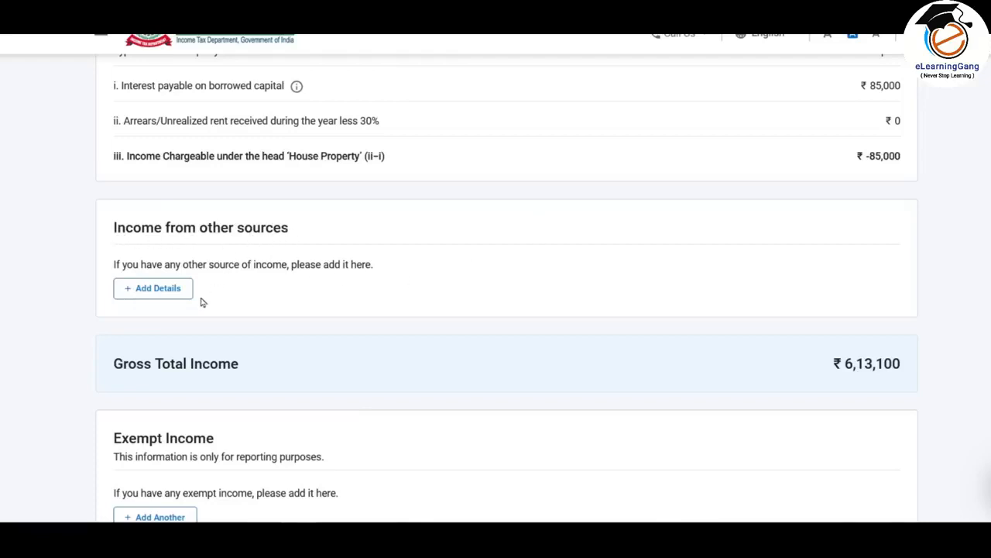
{"action": "left_click", "coordinate": [159, 290]}
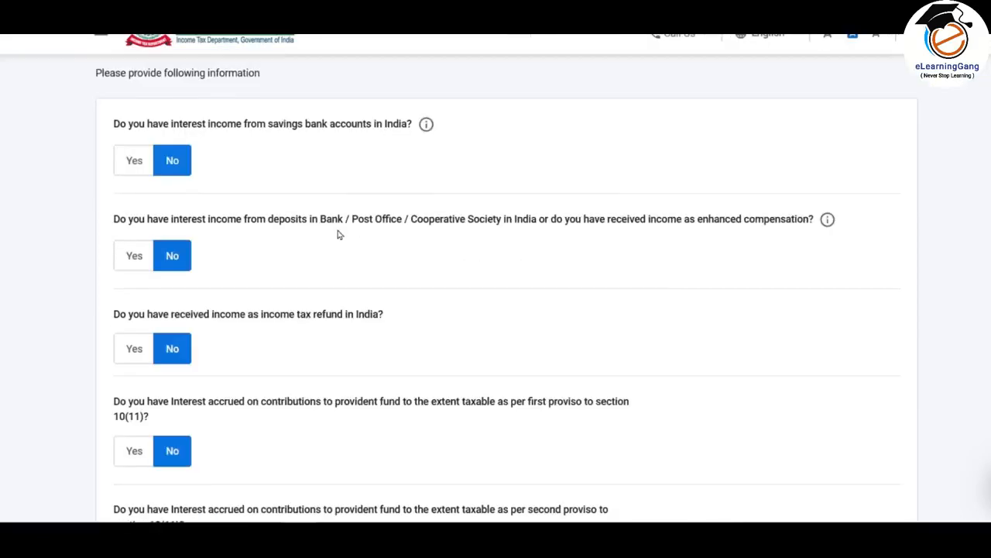
{"action": "left_click", "coordinate": [133, 165]}
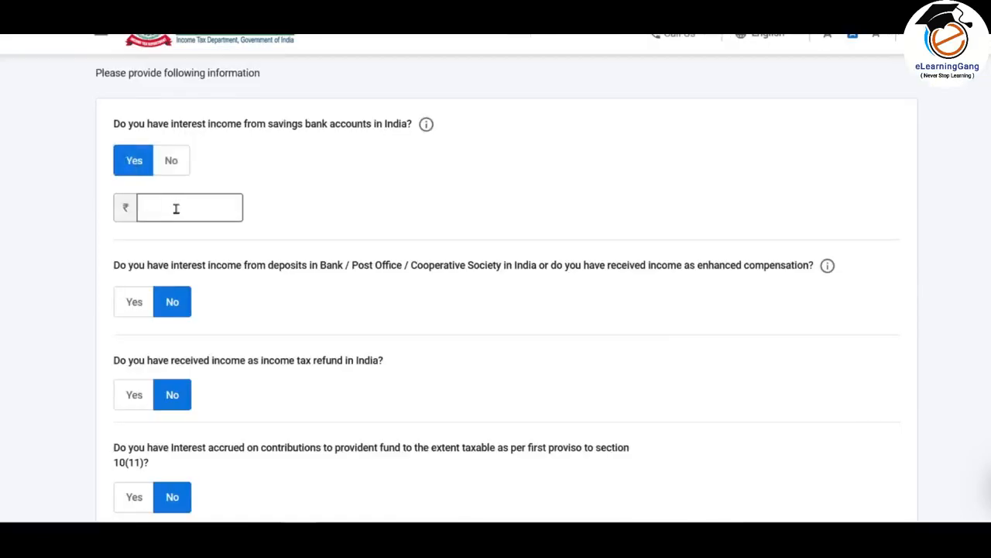
{"action": "scroll", "coordinate": [176, 209], "scroll_direction": "down", "scroll_amount": 2}
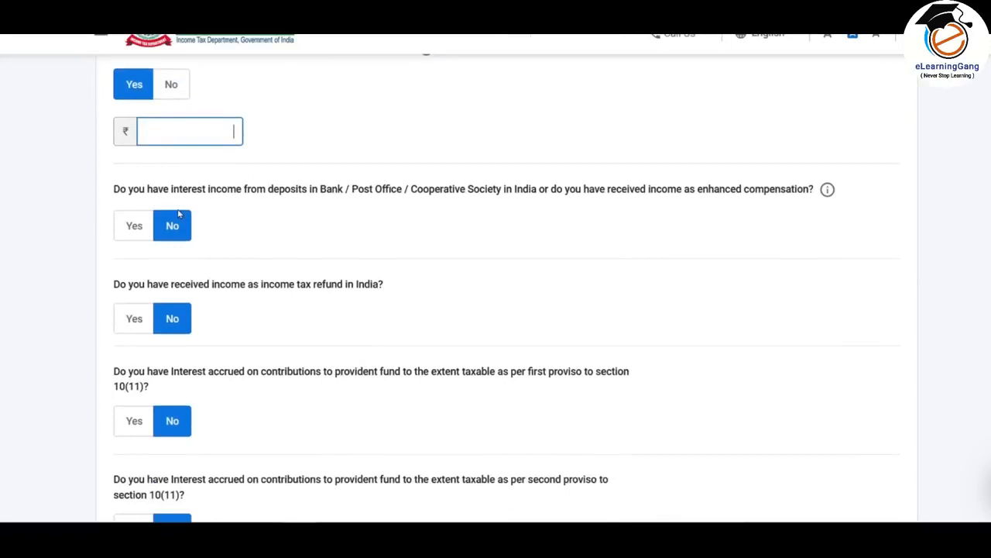
{"action": "left_click", "coordinate": [133, 223]}
- Skip the other-income questions and confirm, so that the income can be added directly by its nature
{"action": "scroll", "coordinate": [194, 226], "scroll_direction": "down", "scroll_amount": 1}
{"action": "scroll", "coordinate": [195, 229], "scroll_direction": "down", "scroll_amount": 7}
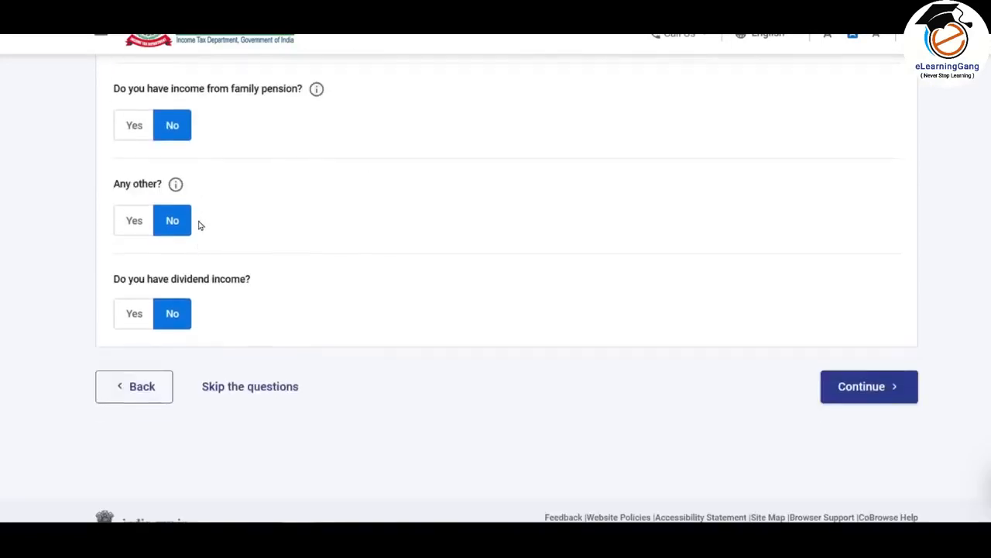
{"action": "left_click", "coordinate": [287, 332]}
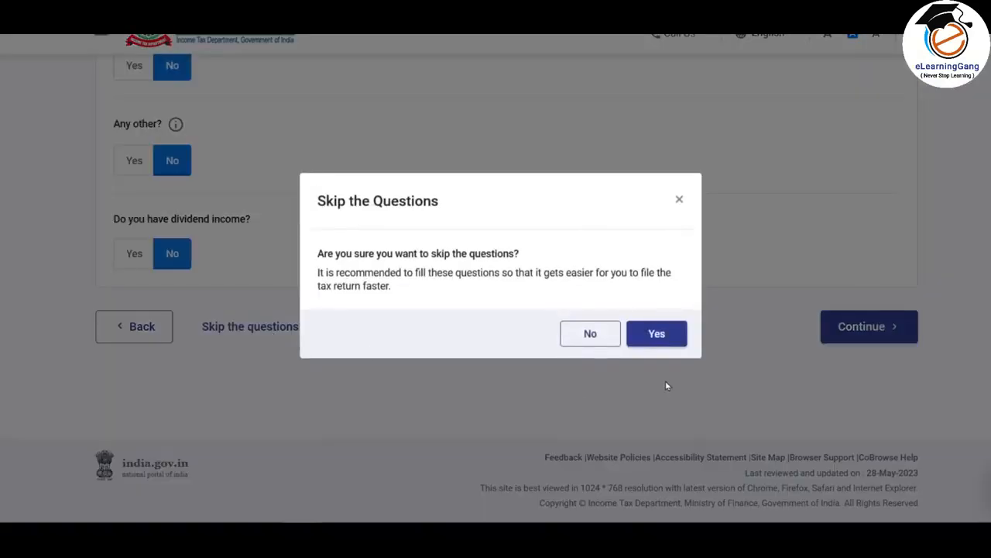
{"action": "left_click", "coordinate": [664, 334]}
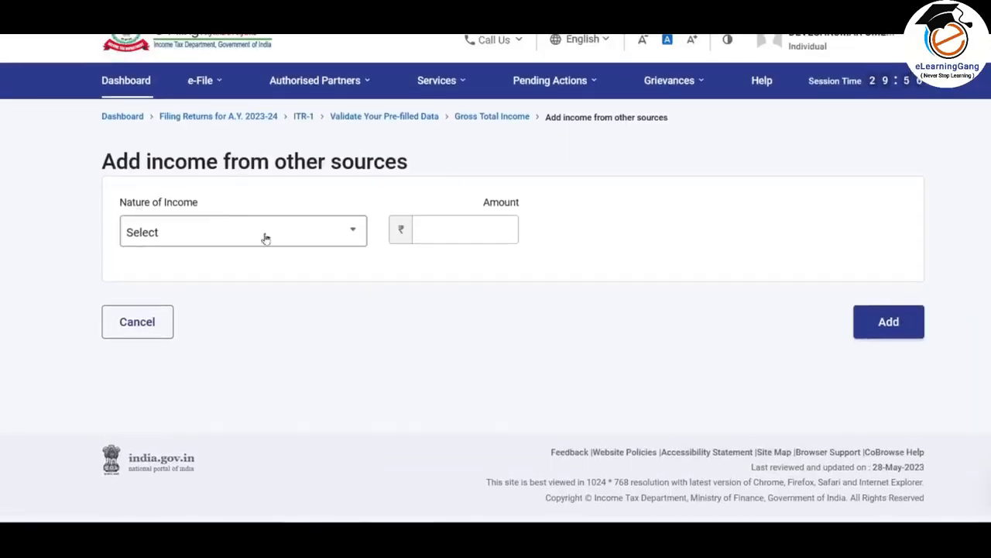
- Add Interest from Saving Bank Account with an amount of 1120, and check it in the income source summary
{"action": "left_click", "coordinate": [319, 237]}
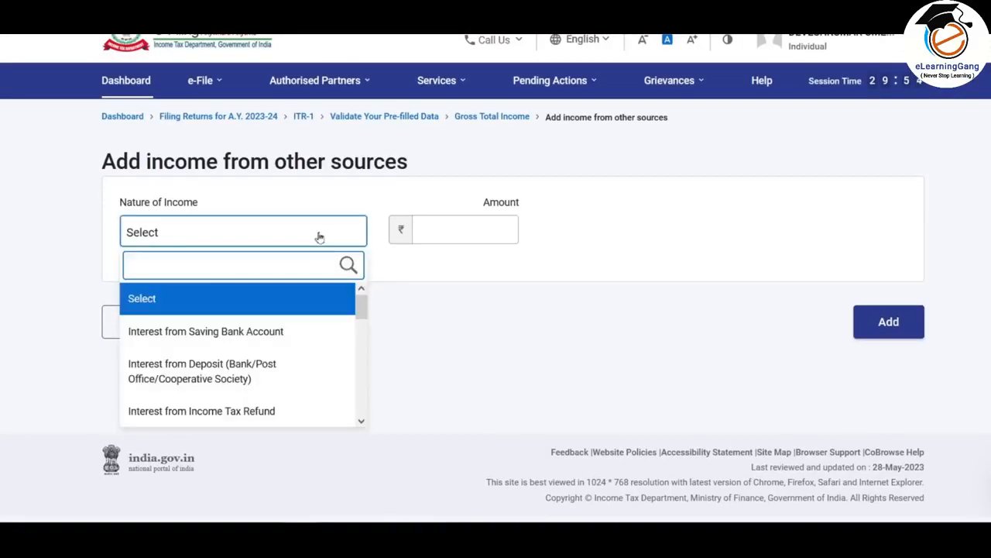
{"action": "mouse_move", "coordinate": [361, 310]}
{"action": "left_mouse_down"}
{"action": "mouse_move", "coordinate": [367, 428]}
{"action": "mouse_move", "coordinate": [366, 298]}
{"action": "left_mouse_up"}
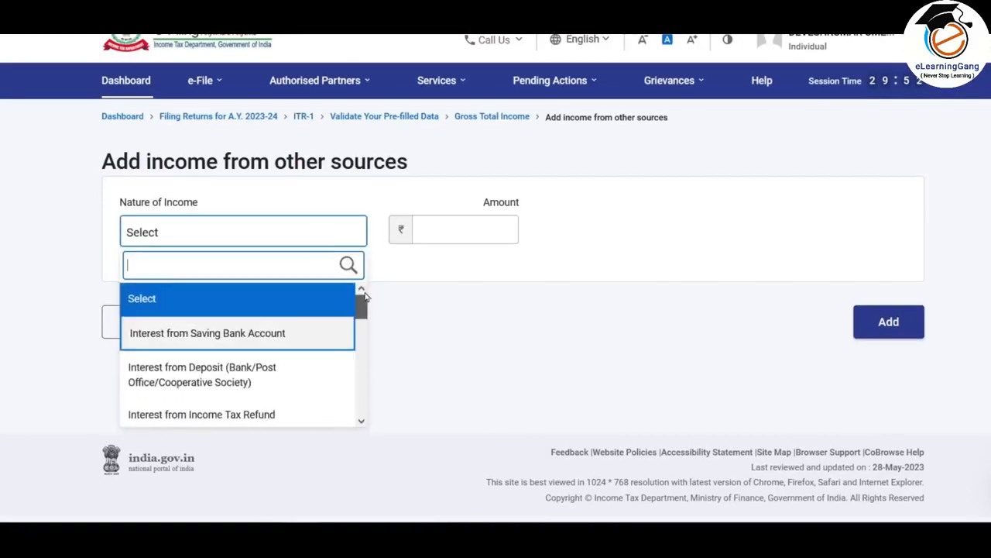
{"action": "left_click", "coordinate": [266, 334]}
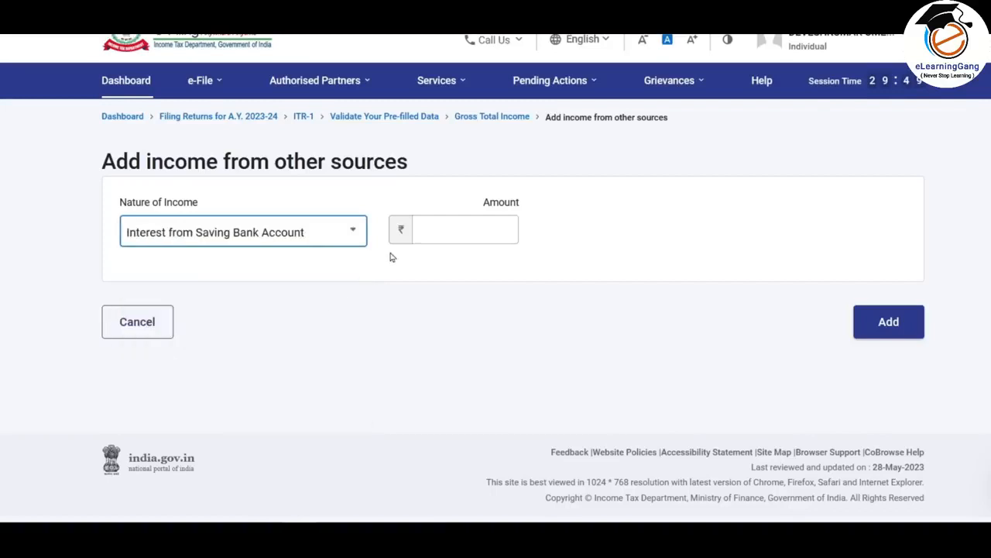
{"action": "left_click", "coordinate": [465, 231]}
{"action": "type", "text": "1120"}
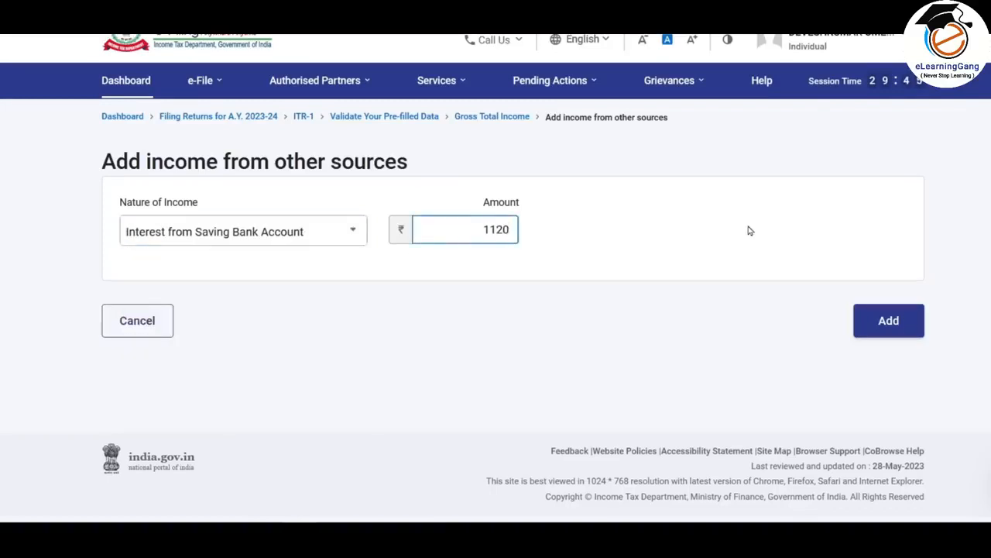
{"action": "left_click", "coordinate": [899, 325]}
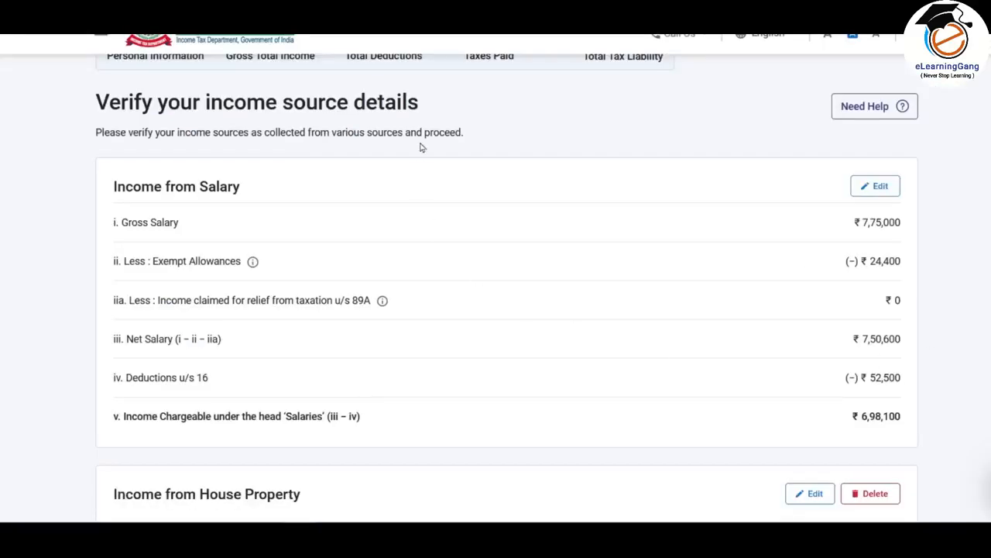
{"action": "scroll", "coordinate": [507, 285], "scroll_direction": "down", "scroll_amount": 6}
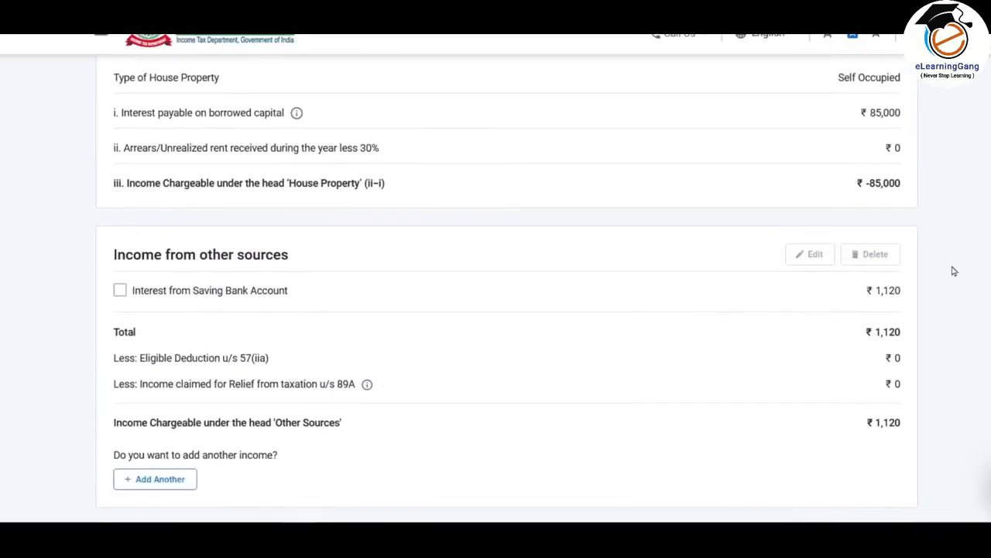
{"action": "scroll", "coordinate": [584, 295], "scroll_direction": "down", "scroll_amount": 1}
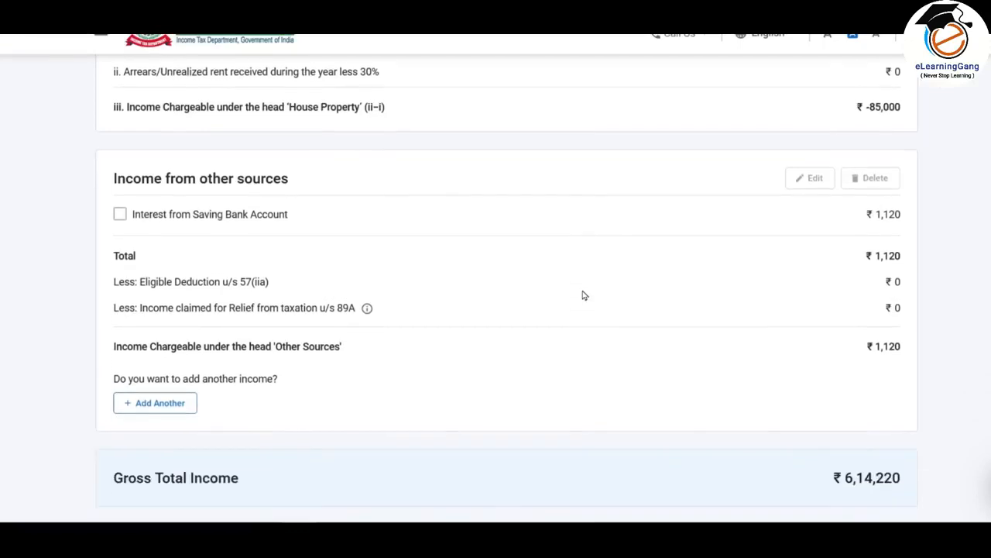
- Add Interest from Deposit (Bank/Post Office/Cooperative Society) with an amount of 8950, and check it in the income source summary
{"action": "left_click", "coordinate": [164, 408]}
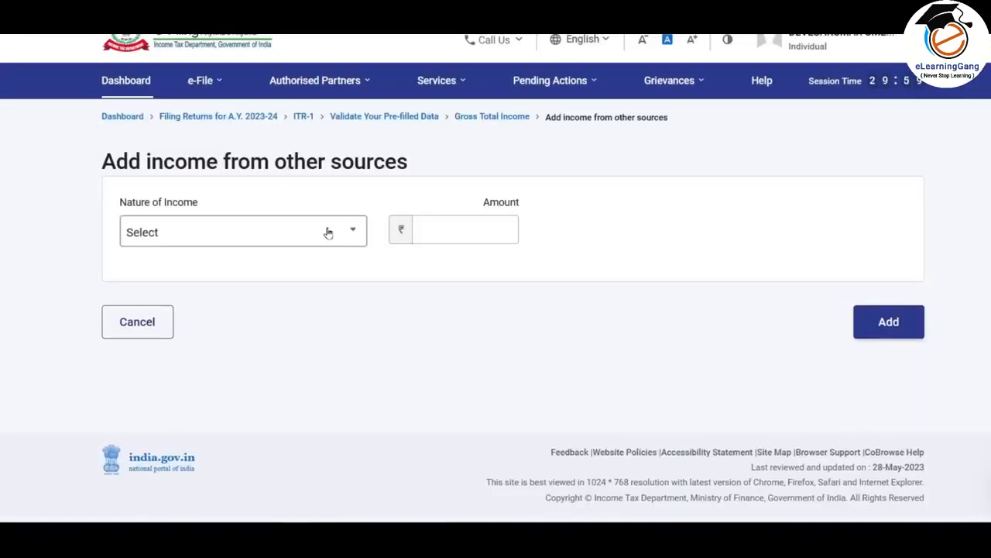
{"action": "left_click", "coordinate": [328, 231]}
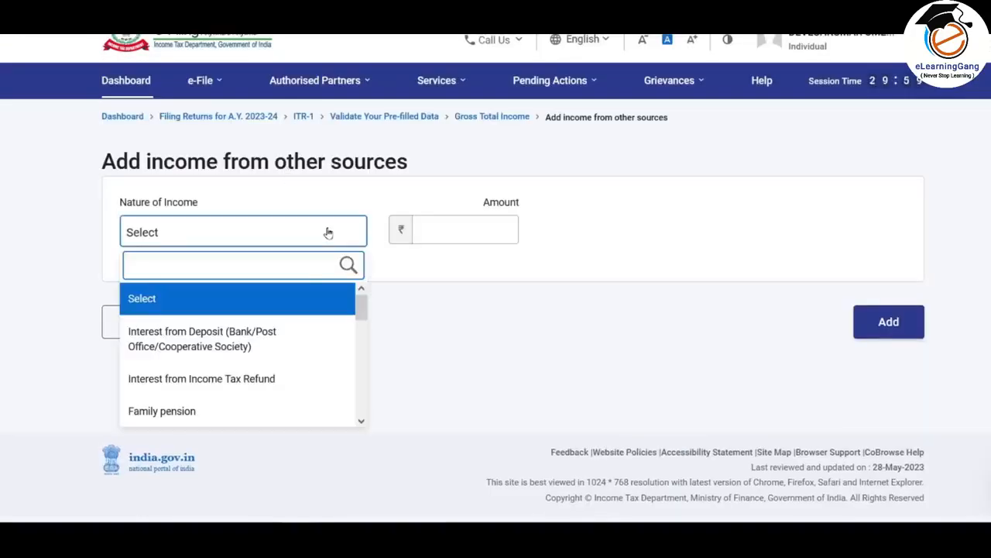
{"action": "left_click", "coordinate": [239, 338]}
{"action": "left_click", "coordinate": [487, 236]}
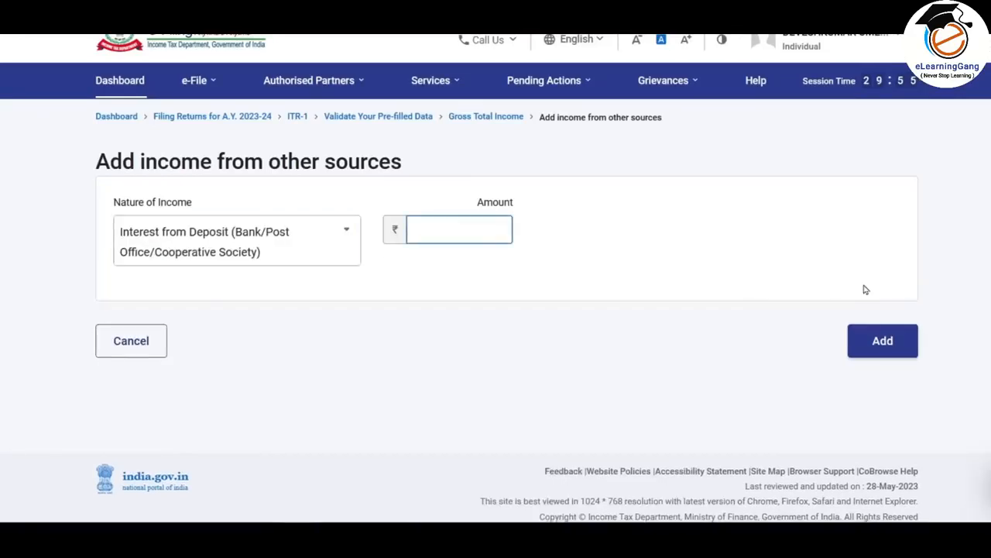
{"action": "type", "text": "8950"}
{"action": "left_click", "coordinate": [670, 255]}
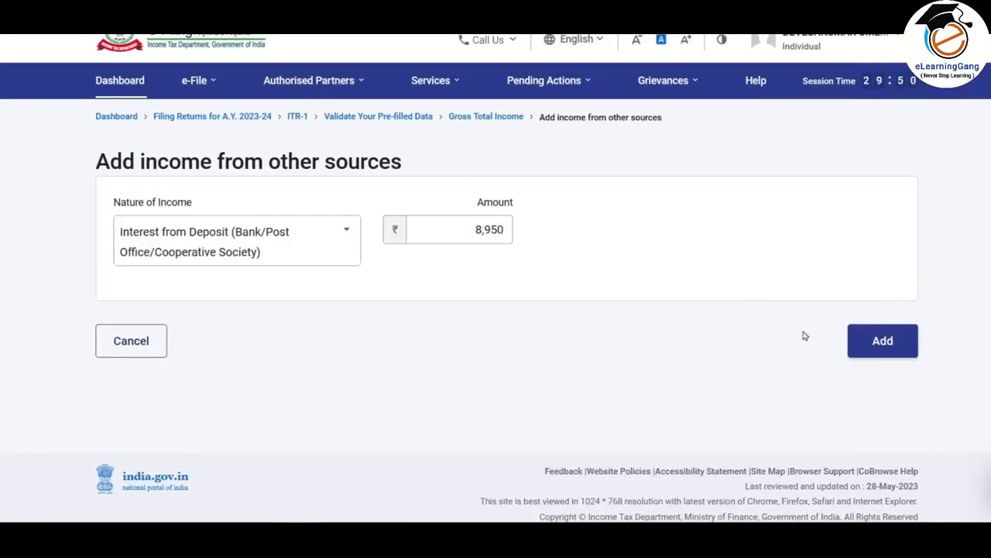
{"action": "left_click", "coordinate": [901, 346]}
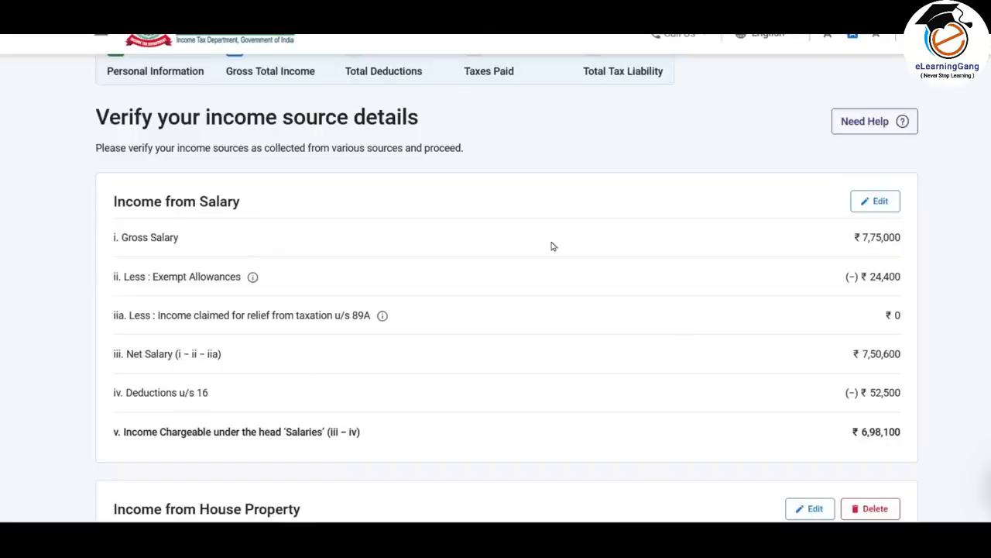
{"action": "scroll", "coordinate": [549, 254], "scroll_direction": "down", "scroll_amount": 6}
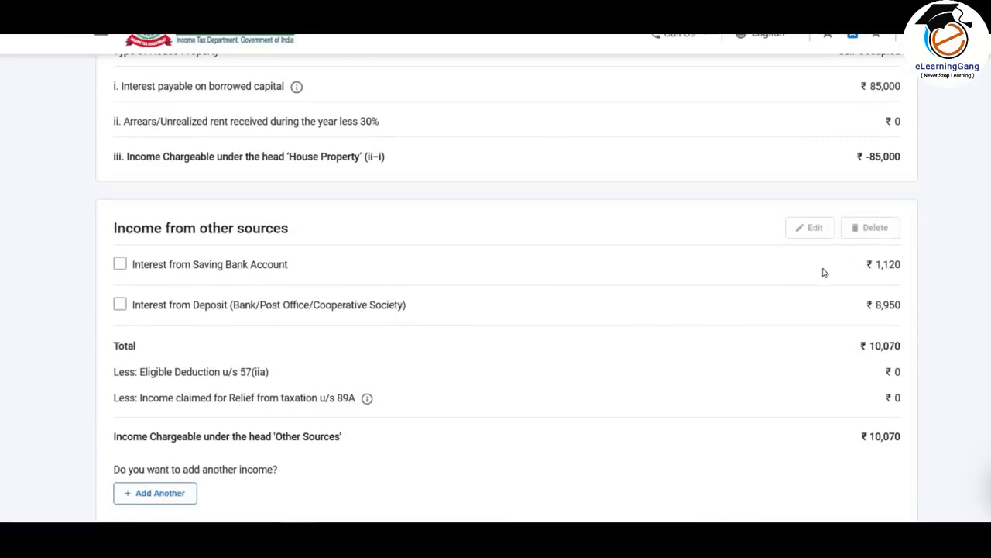
{"action": "scroll", "coordinate": [817, 288], "scroll_direction": "down", "scroll_amount": 1}
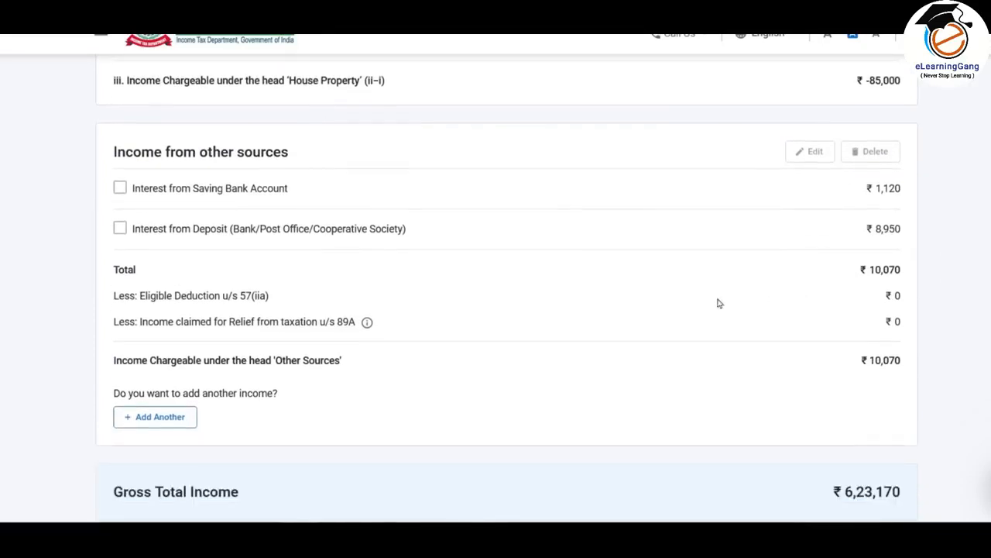
- Review the remaining natures of income available under other sources, and cancel without adding one
{"action": "left_click", "coordinate": [160, 416]}
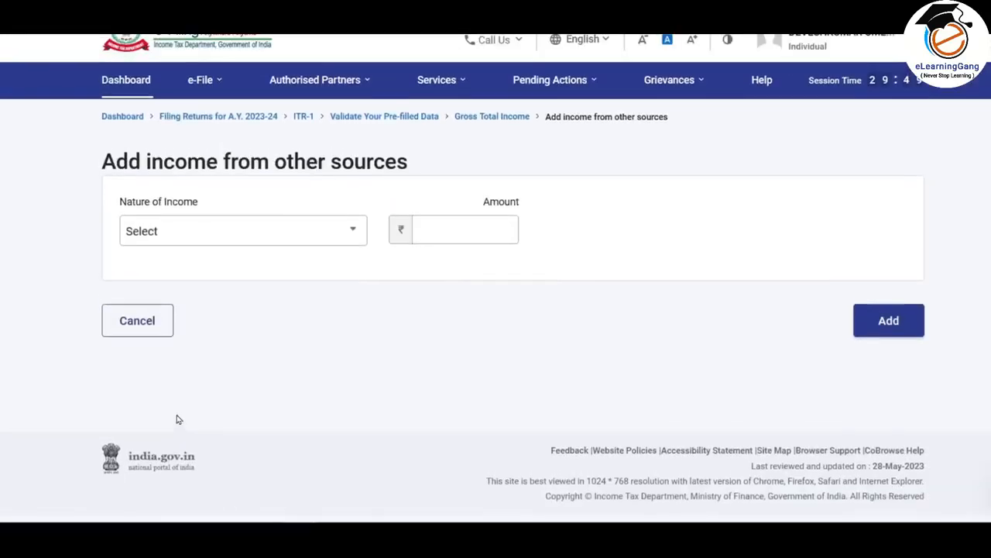
{"action": "left_click", "coordinate": [320, 231]}
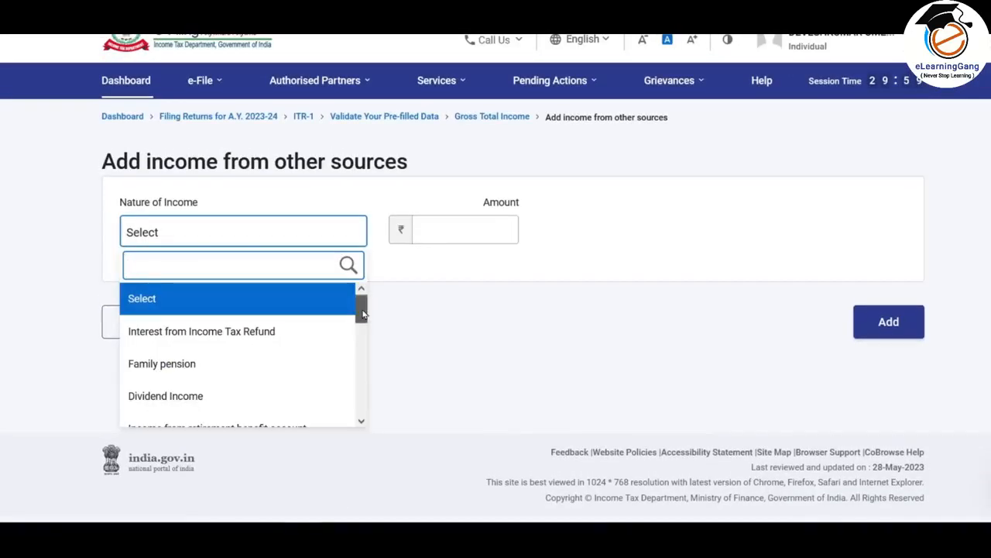
{"action": "scroll", "coordinate": [358, 326], "scroll_direction": "down", "scroll_amount": 2}
{"action": "scroll", "coordinate": [366, 358], "scroll_direction": "down", "scroll_amount": 3}
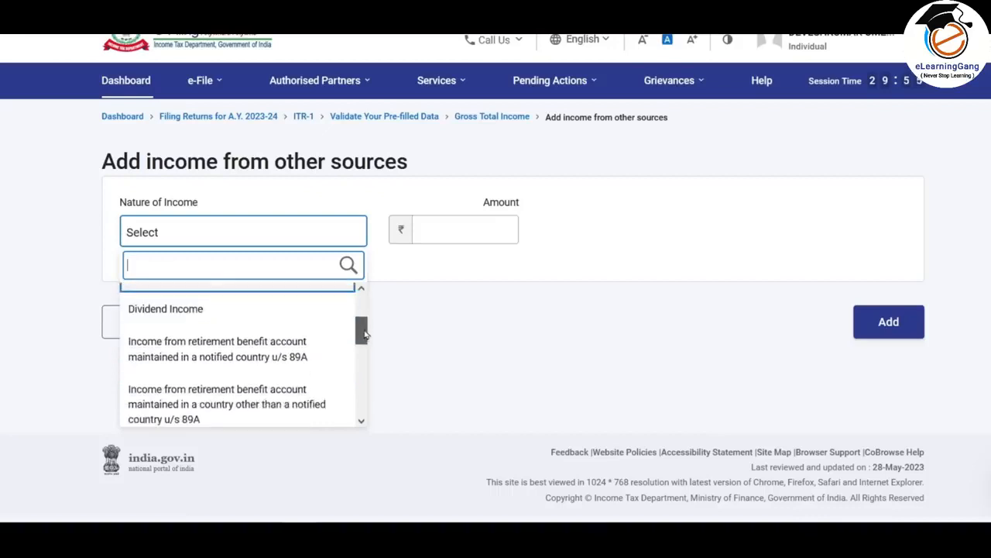
{"action": "scroll", "coordinate": [365, 357], "scroll_direction": "down", "scroll_amount": 3}
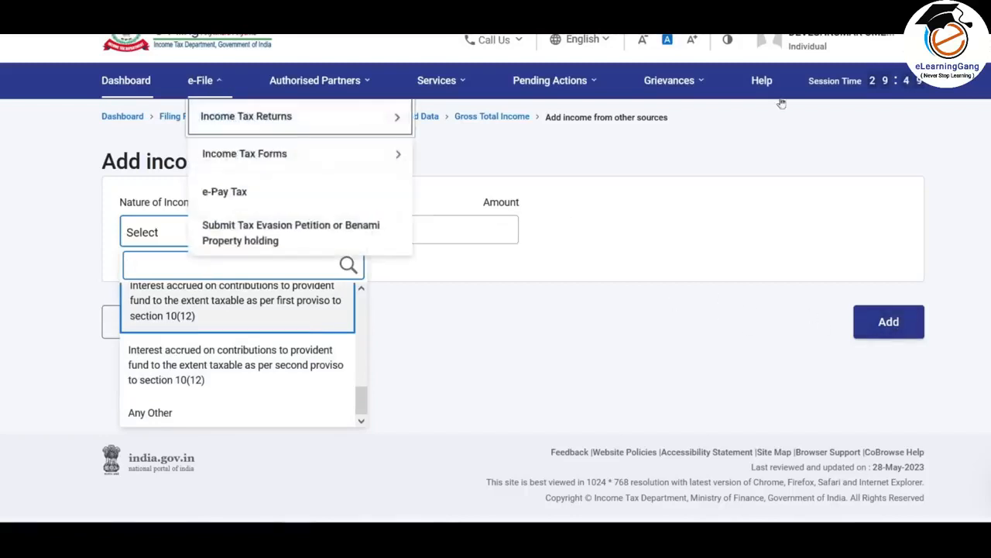
{"action": "left_click", "coordinate": [606, 292]}
{"action": "left_click", "coordinate": [154, 321]}
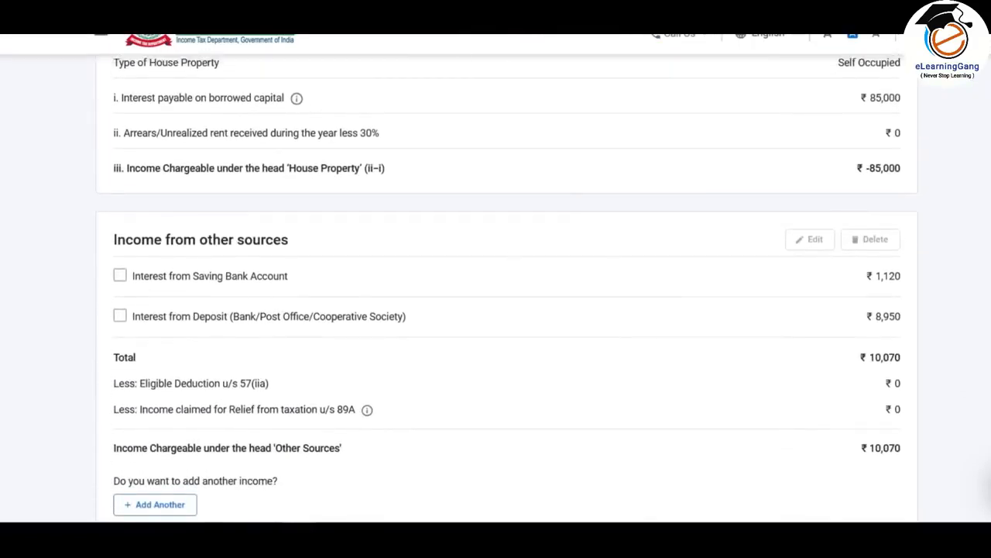
{"action": "scroll", "coordinate": [507, 289], "scroll_direction": "down", "scroll_amount": 5}
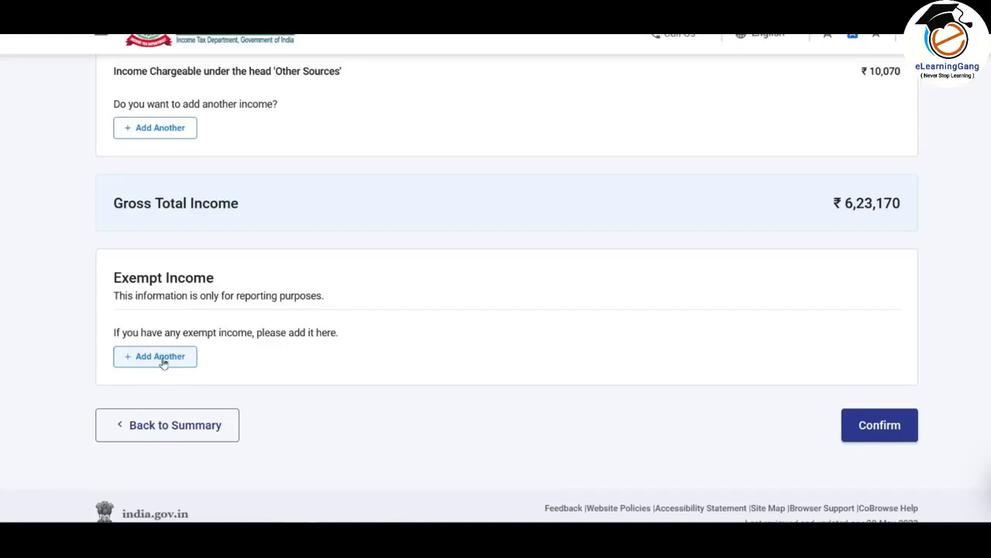
{"action": "left_click", "coordinate": [176, 357]}
{"action": "left_click", "coordinate": [328, 246]}
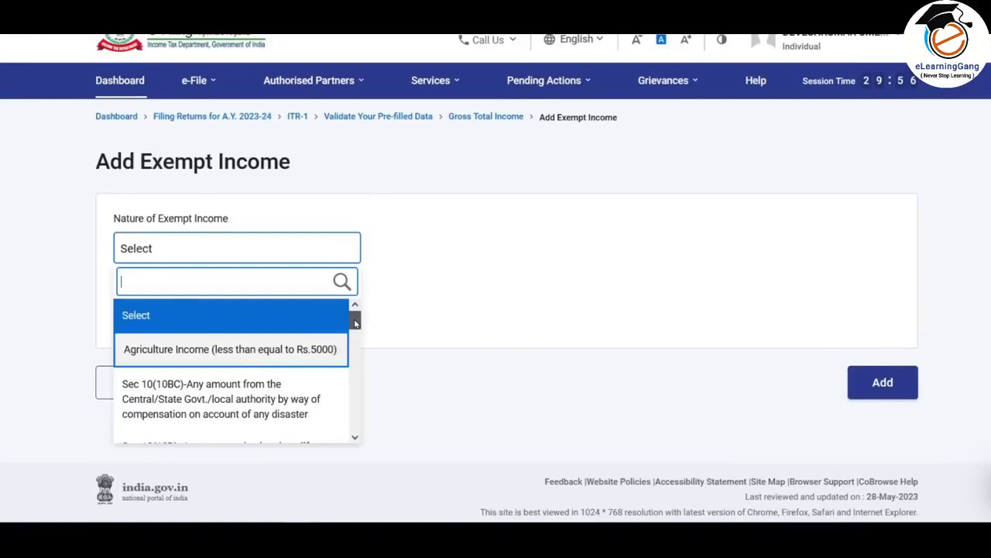
{"action": "left_click_drag", "start_coordinate": [355, 321], "coordinate": [354, 423]}
{"action": "left_click", "coordinate": [252, 429]}
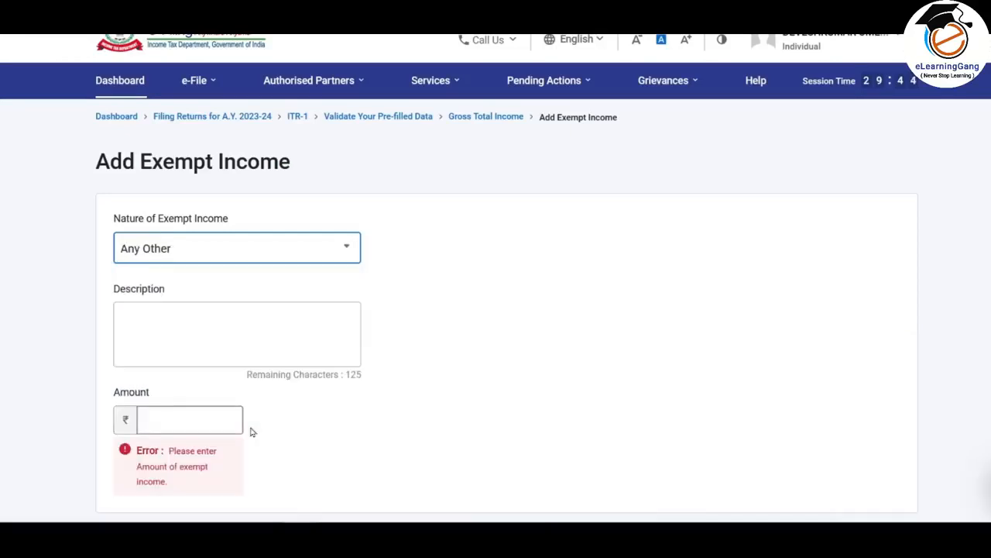
{"action": "left_click", "coordinate": [230, 315]}
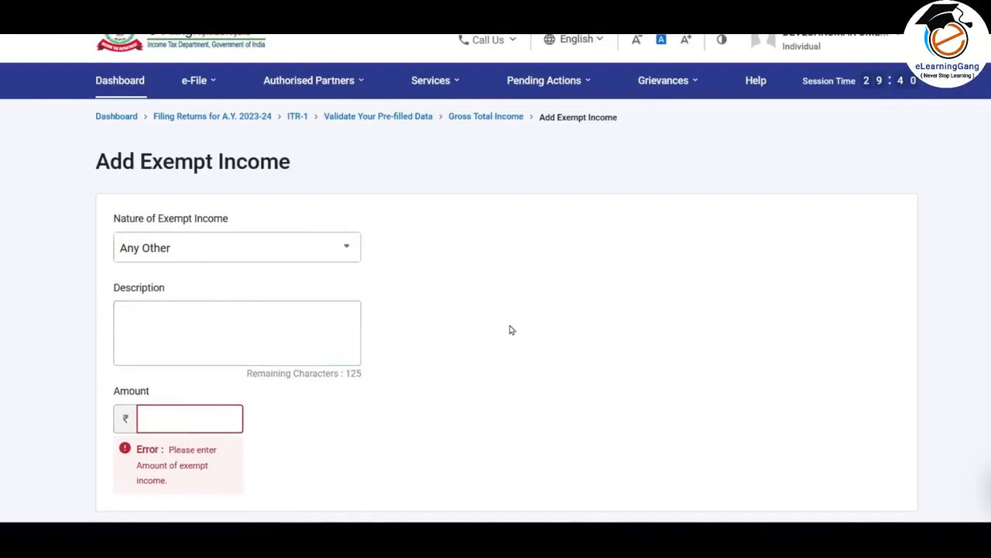
{"action": "scroll", "coordinate": [508, 328], "scroll_direction": "down", "scroll_amount": 3}
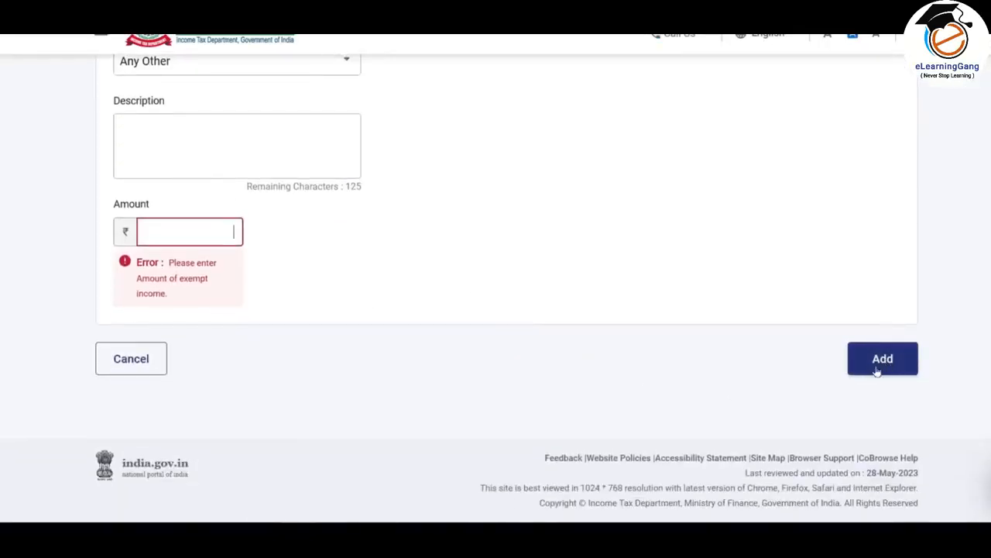
{"action": "scroll", "coordinate": [904, 471], "scroll_direction": "up", "scroll_amount": 1}
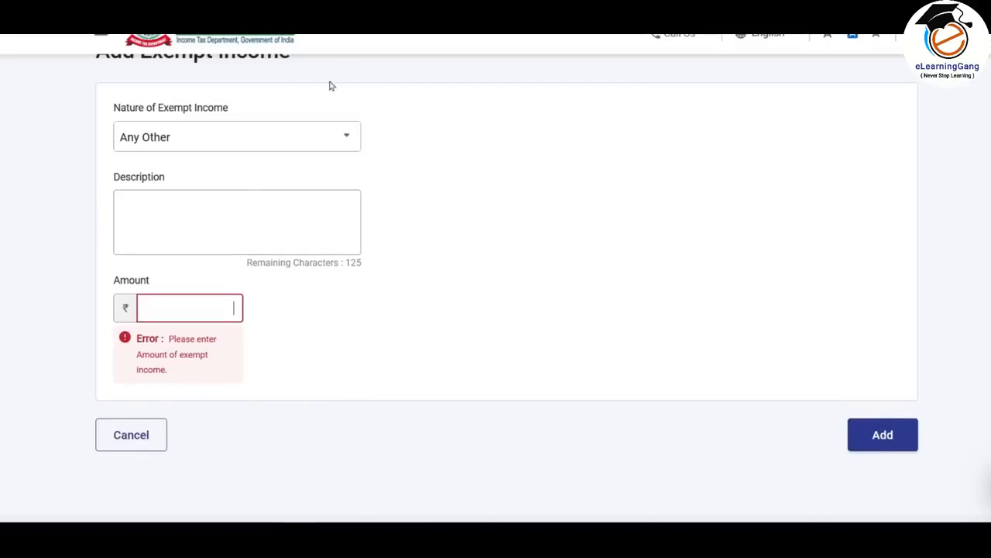
{"action": "left_click", "coordinate": [135, 437]}
- Confirm the Gross Total Income section and open Total Deductions from the return summary
{"action": "scroll", "coordinate": [647, 236], "scroll_direction": "down", "scroll_amount": 8}
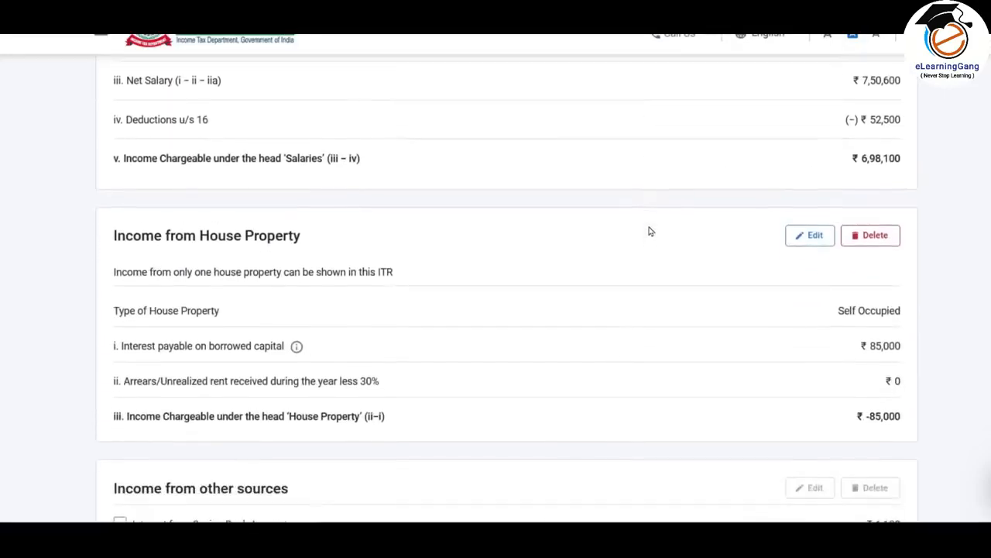
{"action": "scroll", "coordinate": [651, 229], "scroll_direction": "down", "scroll_amount": 4}
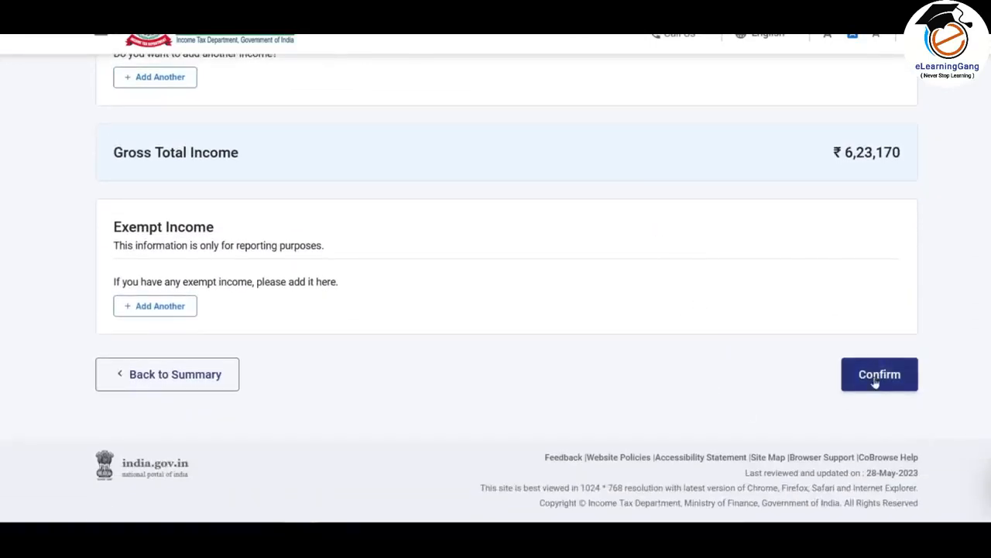
{"action": "left_click", "coordinate": [883, 375]}
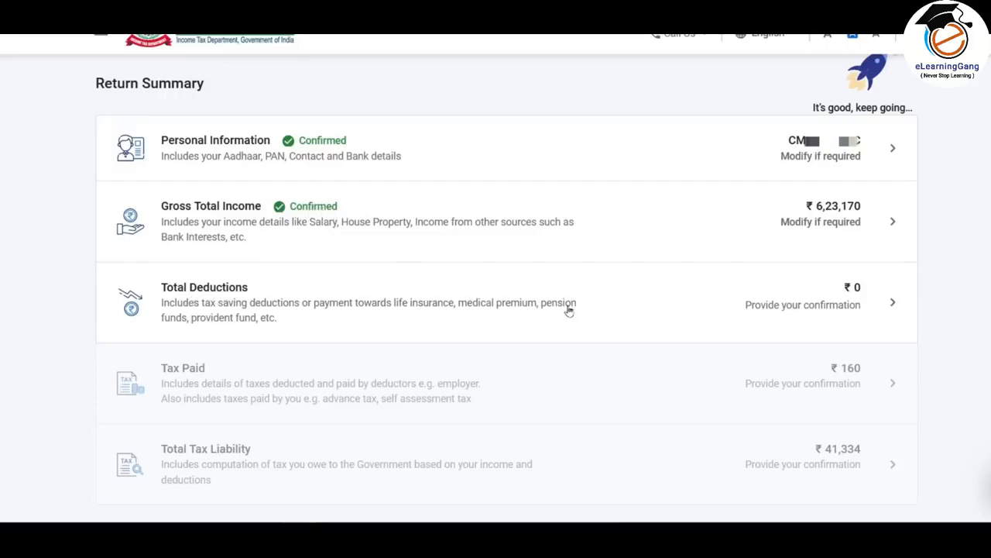
{"action": "left_click", "coordinate": [637, 310]}
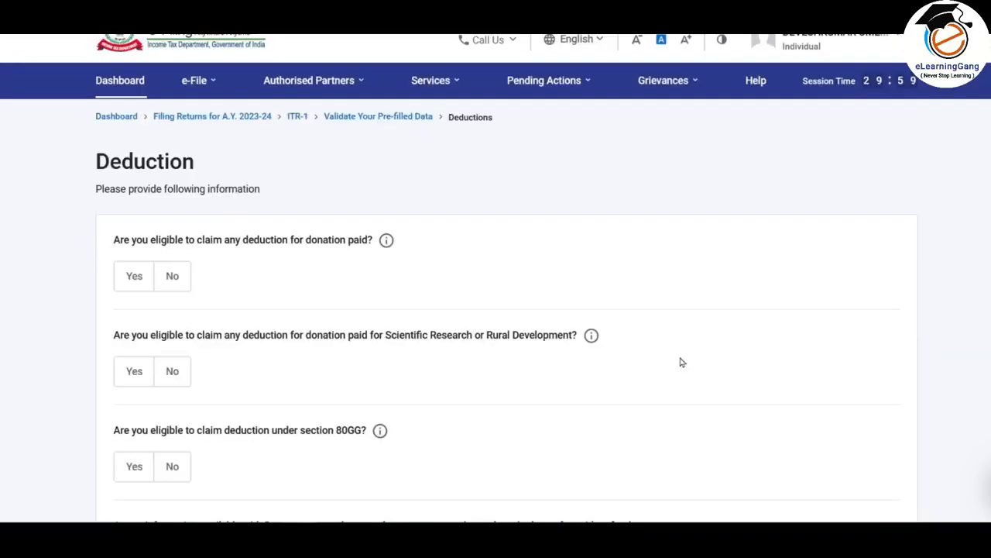
- Answer Yes for the section 80GG deduction, and skip the rest of the deduction questions, confirming the skip
{"action": "scroll", "coordinate": [682, 362], "scroll_direction": "down", "scroll_amount": 4}
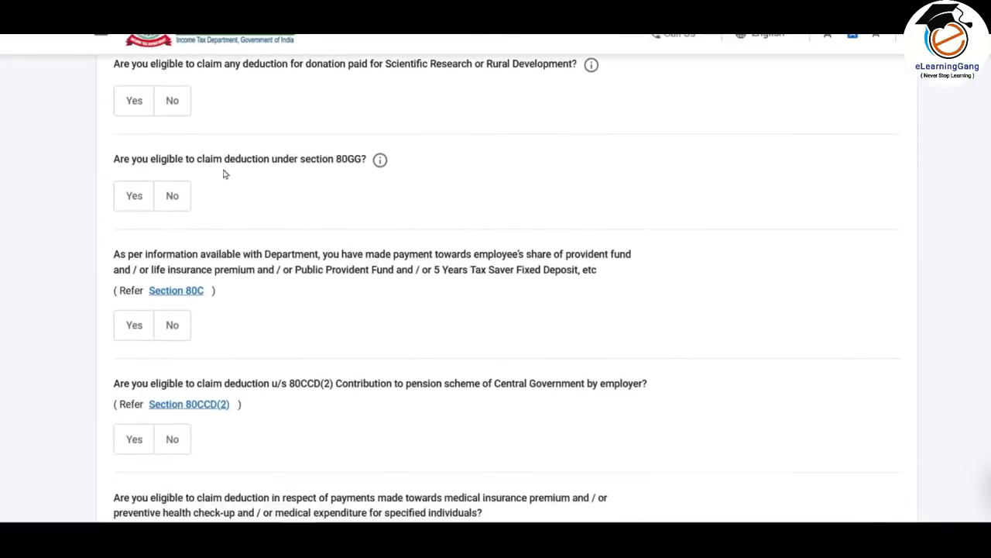
{"action": "left_click", "coordinate": [132, 197]}
{"action": "scroll", "coordinate": [166, 254], "scroll_direction": "down", "scroll_amount": 2}
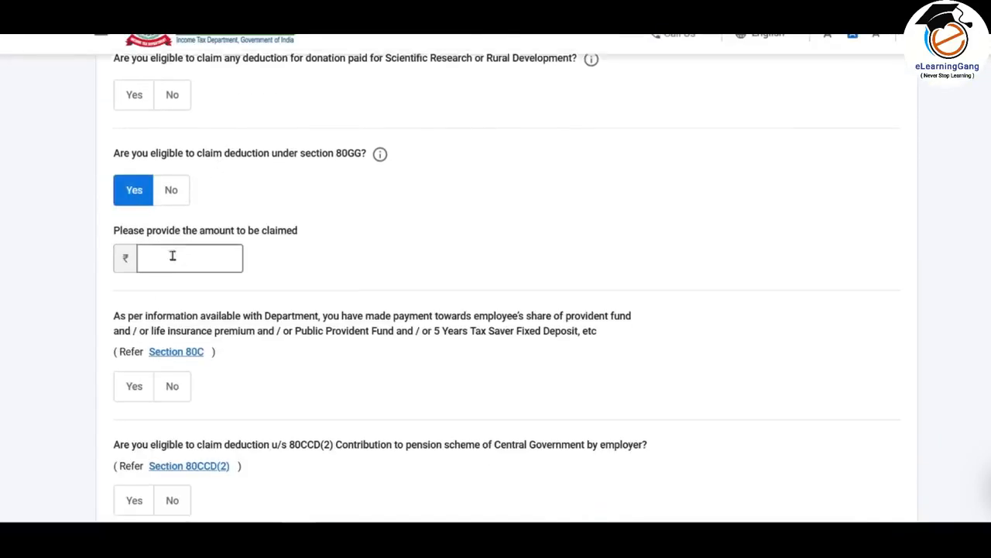
{"action": "left_click", "coordinate": [134, 242]}
{"action": "scroll", "coordinate": [250, 232], "scroll_direction": "down", "scroll_amount": 7}
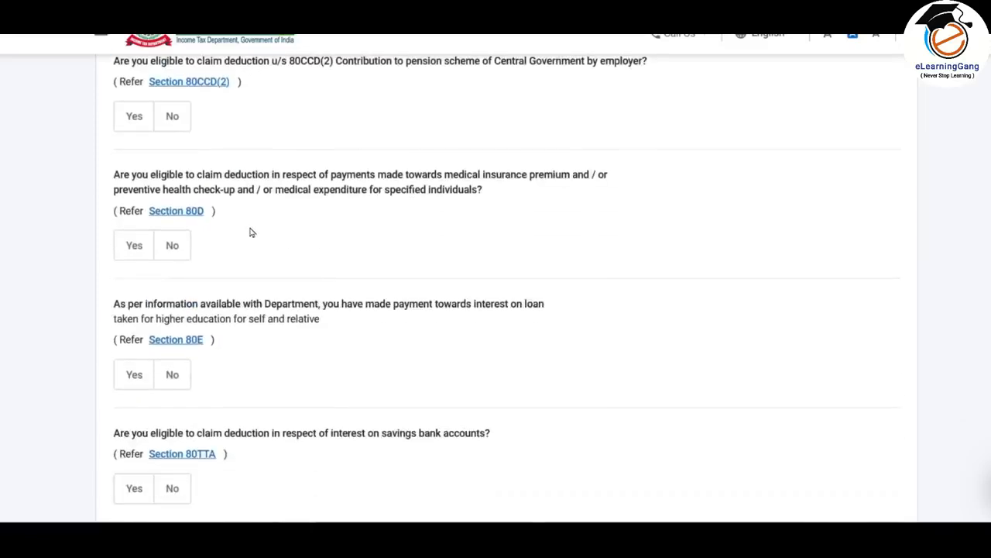
{"action": "scroll", "coordinate": [252, 228], "scroll_direction": "down", "scroll_amount": 2}
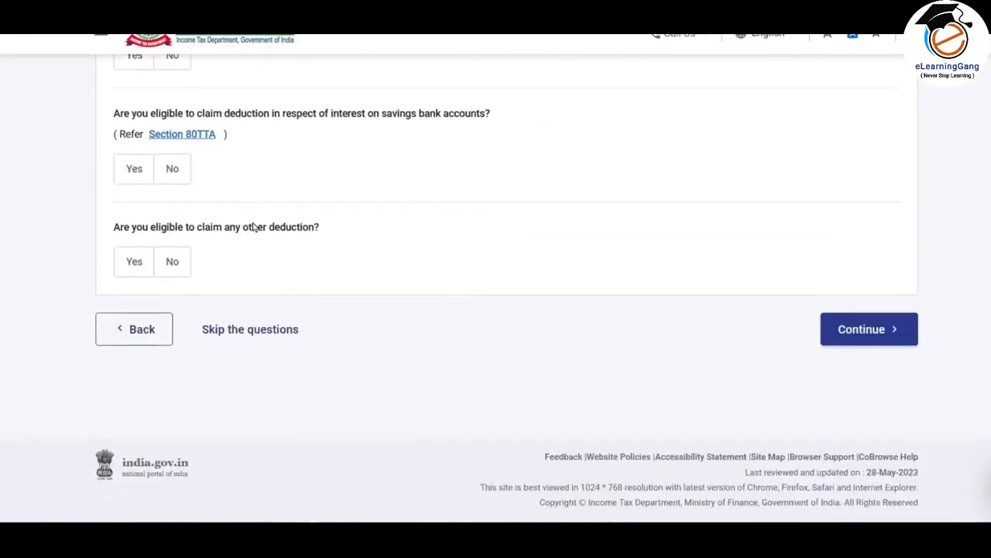
{"action": "left_click", "coordinate": [275, 332]}
{"action": "left_click", "coordinate": [663, 331]}
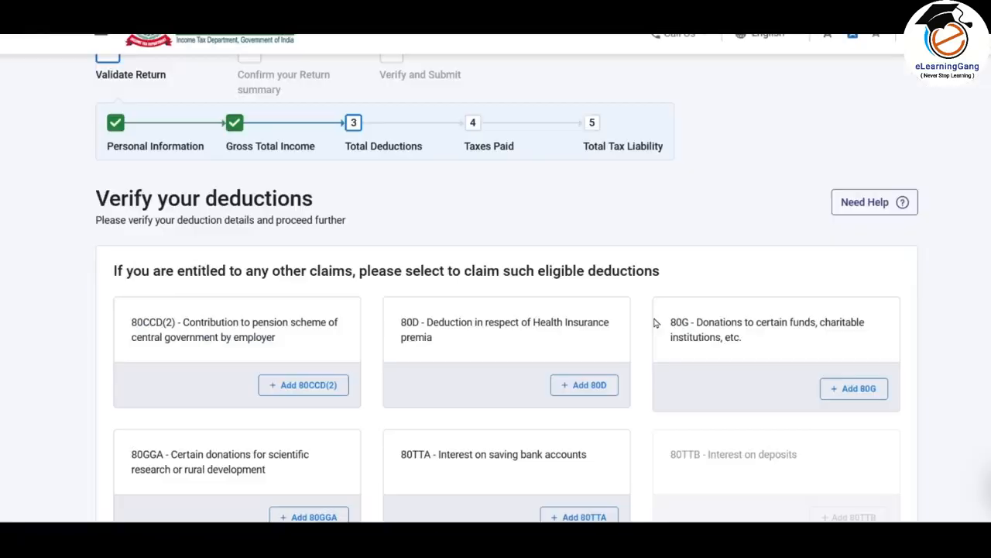
- Start adding the 80D health insurance deduction, answering No to whether self or any family member is a senior citizen
{"action": "scroll", "coordinate": [661, 220], "scroll_direction": "down", "scroll_amount": 2}
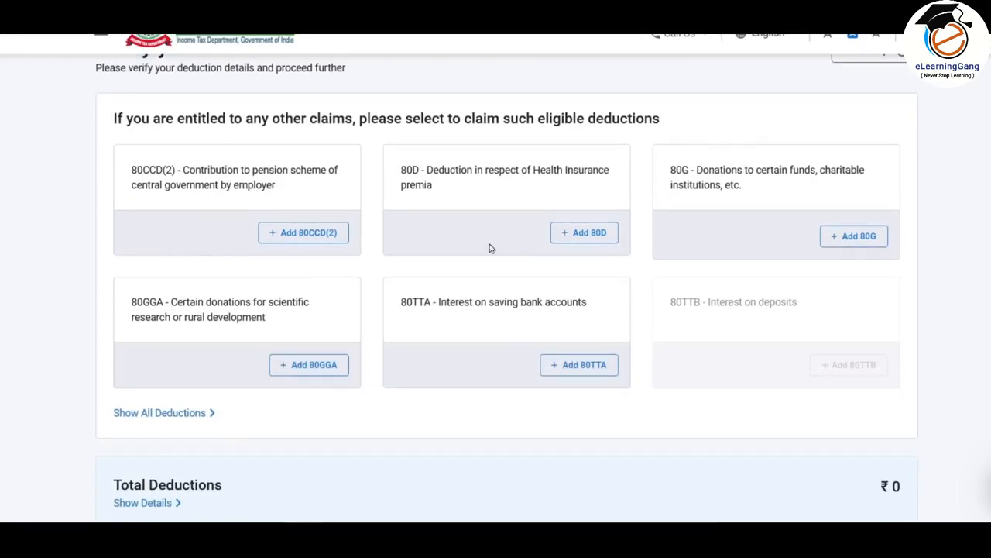
{"action": "left_click", "coordinate": [592, 235]}
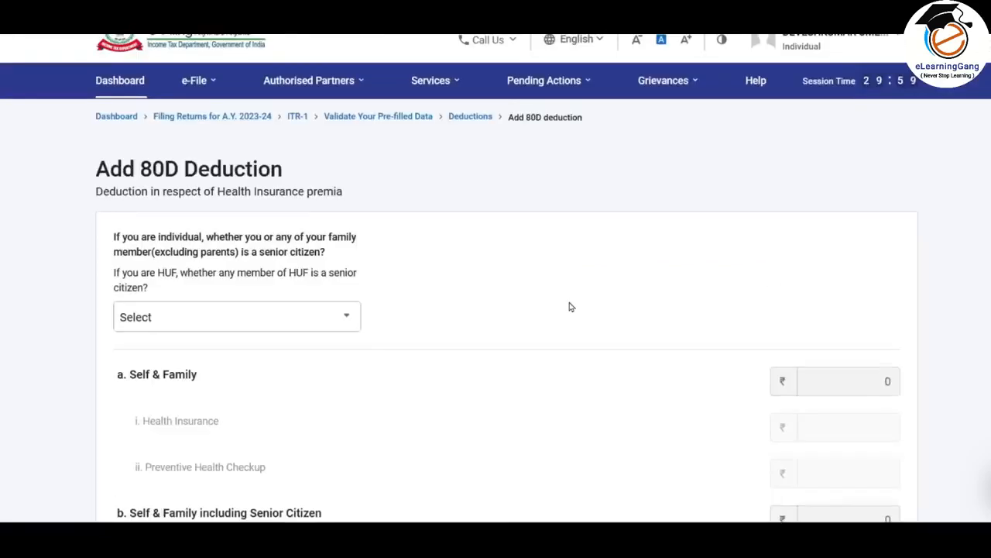
{"action": "scroll", "coordinate": [569, 302], "scroll_direction": "down", "scroll_amount": 2}
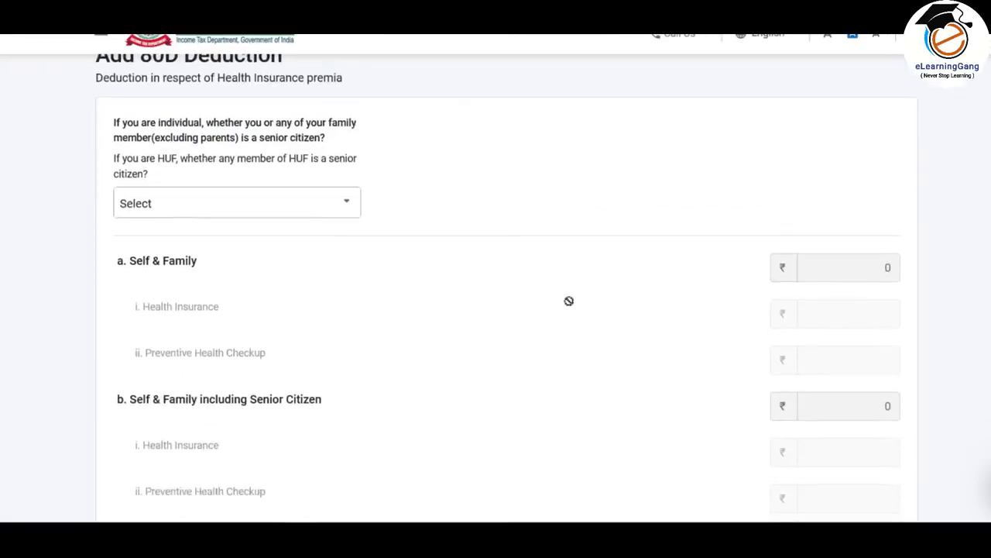
{"action": "left_click", "coordinate": [298, 204]}
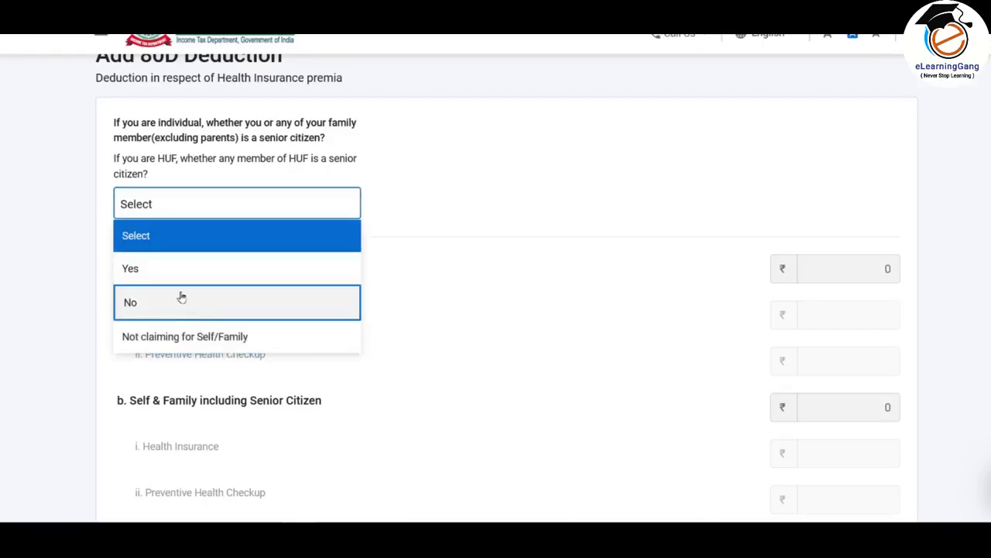
{"action": "left_click", "coordinate": [275, 304]}
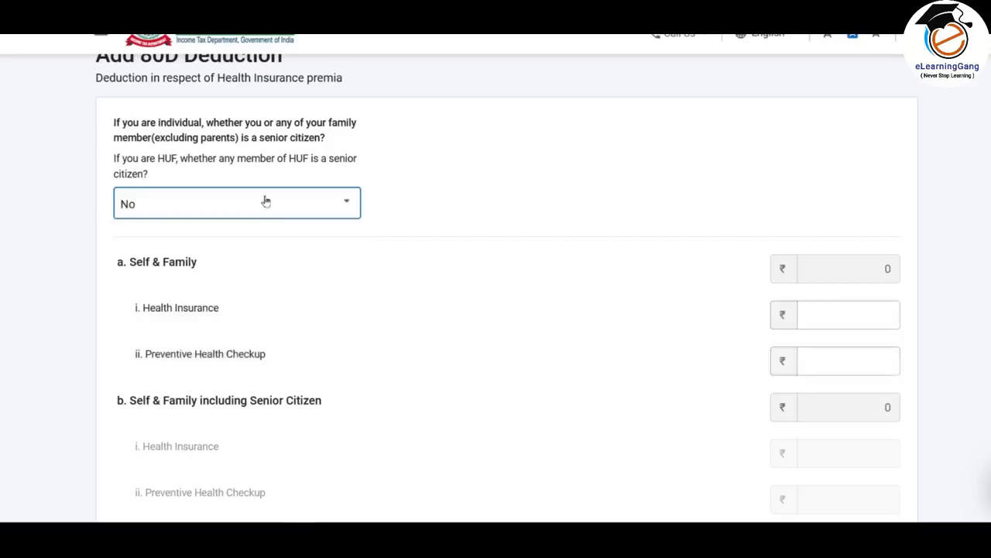
- Check the 80D medical insurance amount in the Excel computation, and enter 25000 as Health Insurance for Self & Family
{"action": "scroll", "coordinate": [465, 283], "scroll_direction": "down", "scroll_amount": 1}
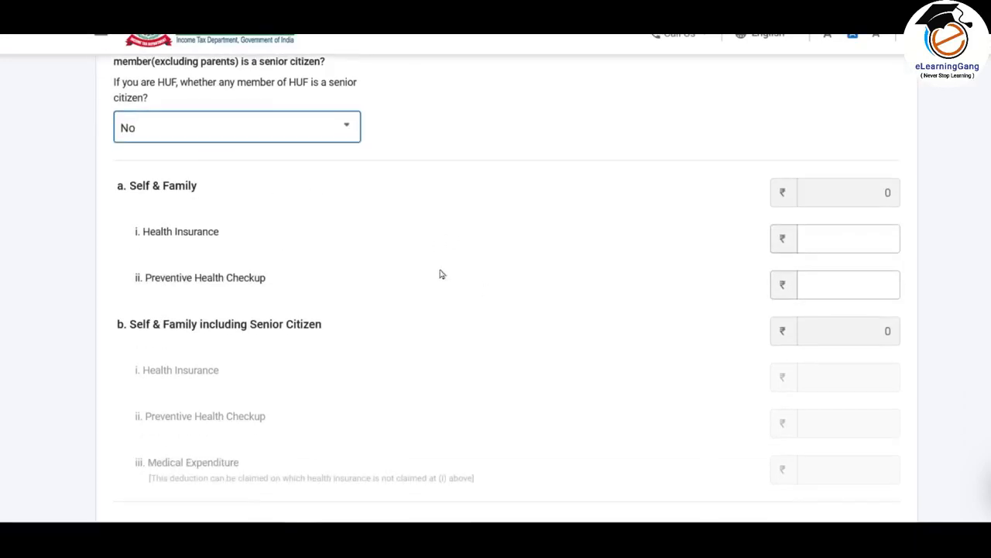
{"action": "left_click", "coordinate": [852, 239]}
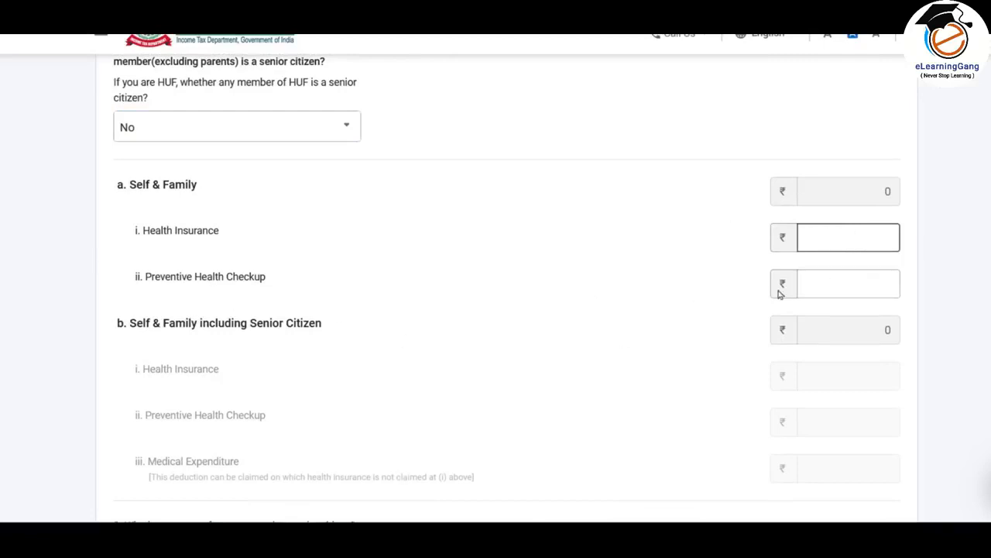
{"action": "left_click", "coordinate": [831, 278]}
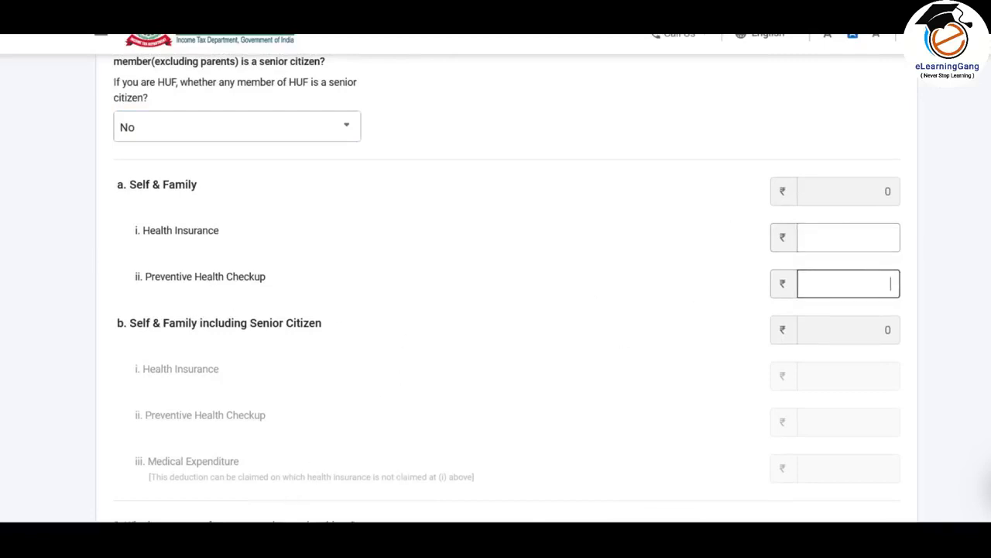
{"action": "left_click", "coordinate": [273, 539]}
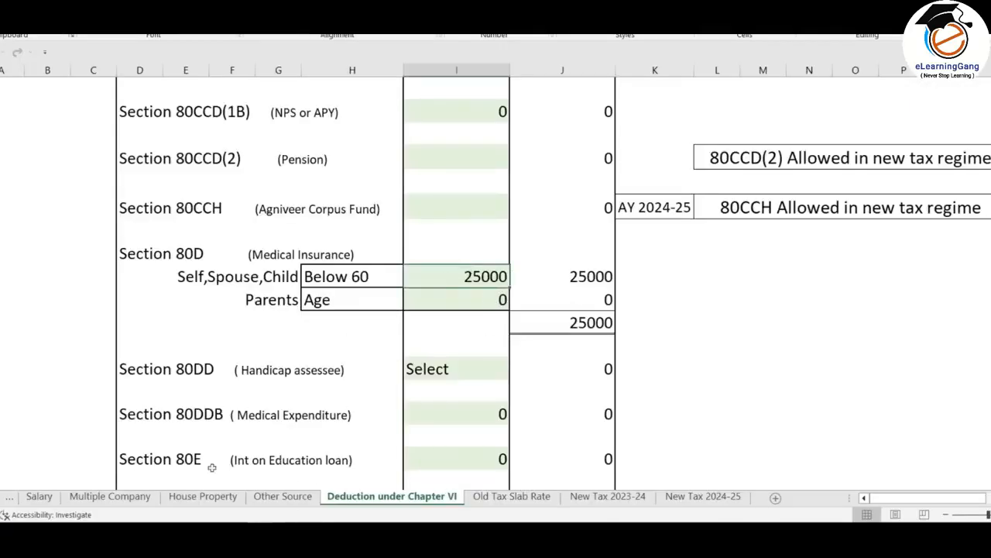
{"action": "left_click", "coordinate": [309, 538]}
{"action": "left_click", "coordinate": [872, 237]}
{"action": "type", "text": "25000"}
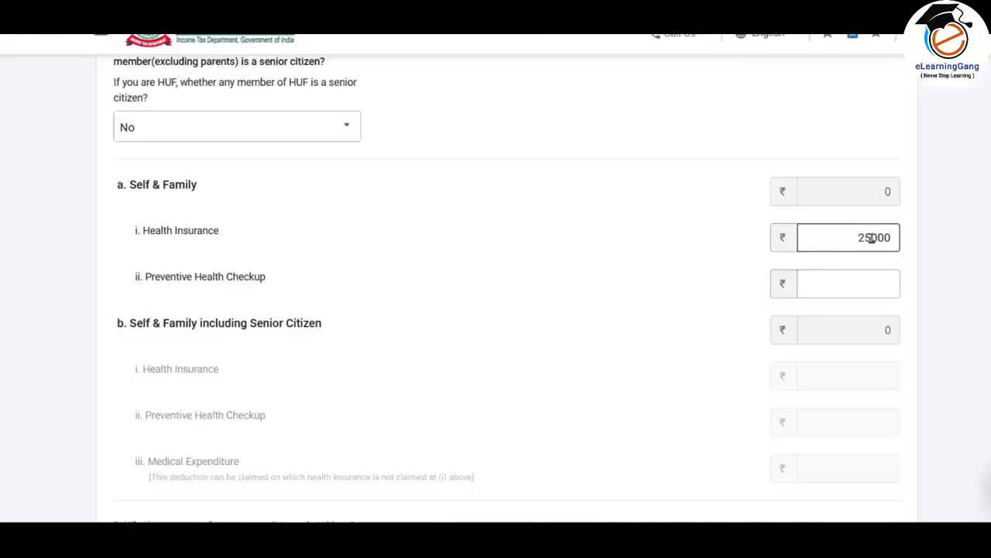
{"action": "left_click", "coordinate": [663, 313]}
- Answer Yes to whether any parent is a senior citizen, and review the expense fields for parents including senior citizen
{"action": "scroll", "coordinate": [662, 314], "scroll_direction": "down", "scroll_amount": 4}
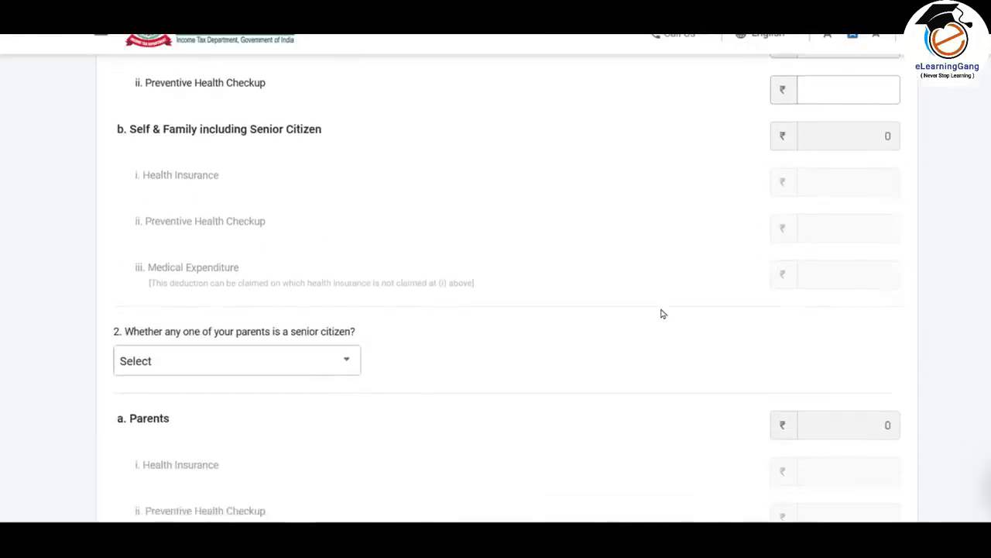
{"action": "scroll", "coordinate": [662, 314], "scroll_direction": "down", "scroll_amount": 1}
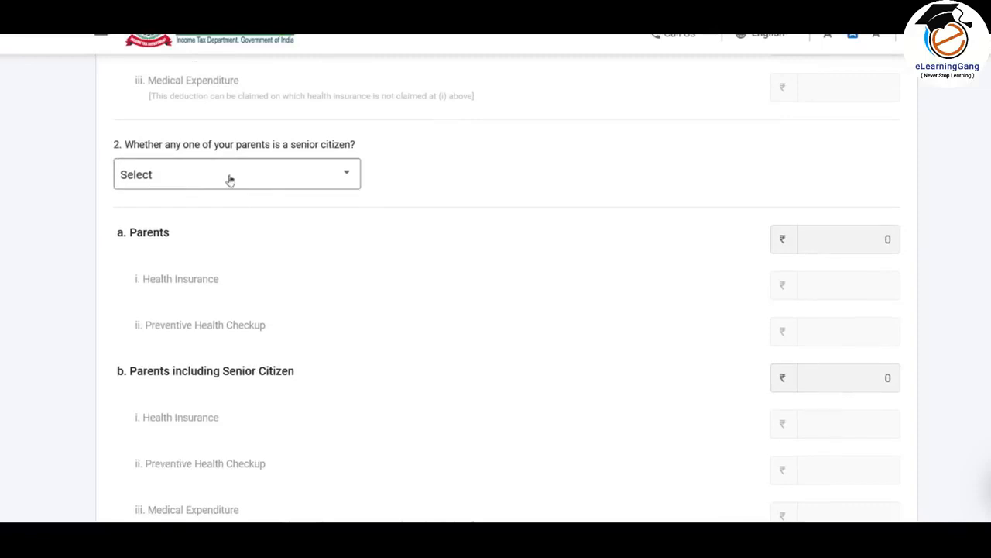
{"action": "left_click", "coordinate": [342, 180]}
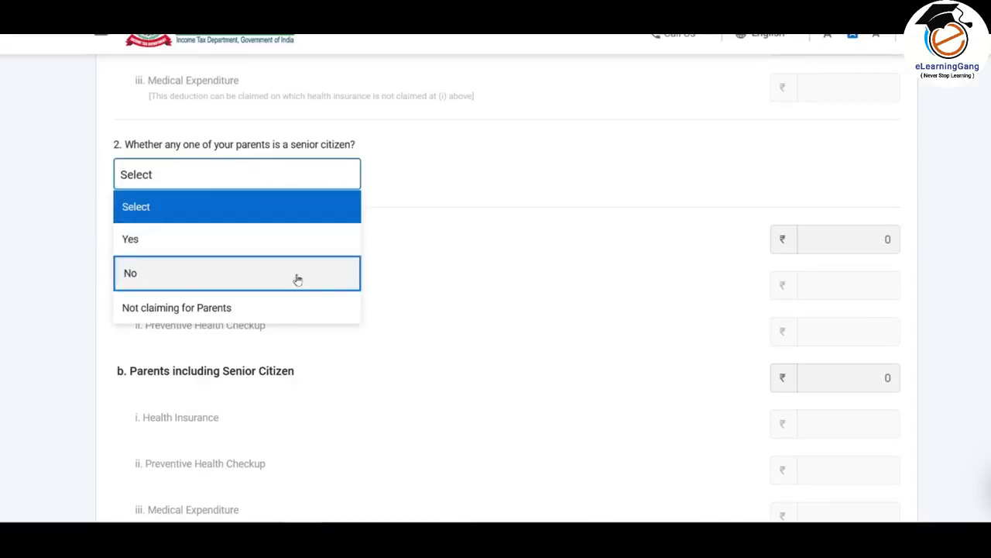
{"action": "left_click", "coordinate": [147, 243]}
{"action": "scroll", "coordinate": [243, 206], "scroll_direction": "down", "scroll_amount": 2}
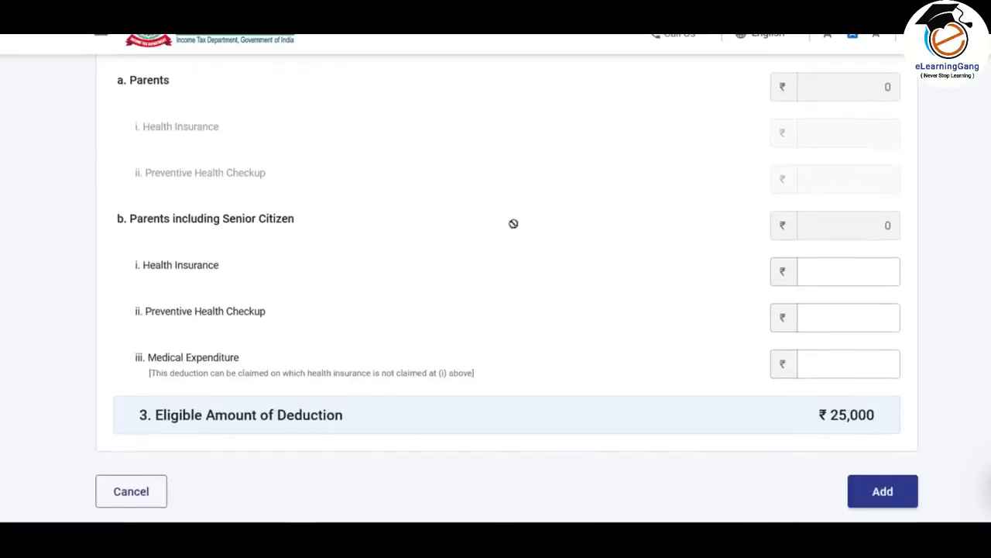
{"action": "scroll", "coordinate": [871, 271], "scroll_direction": "down", "scroll_amount": 1}
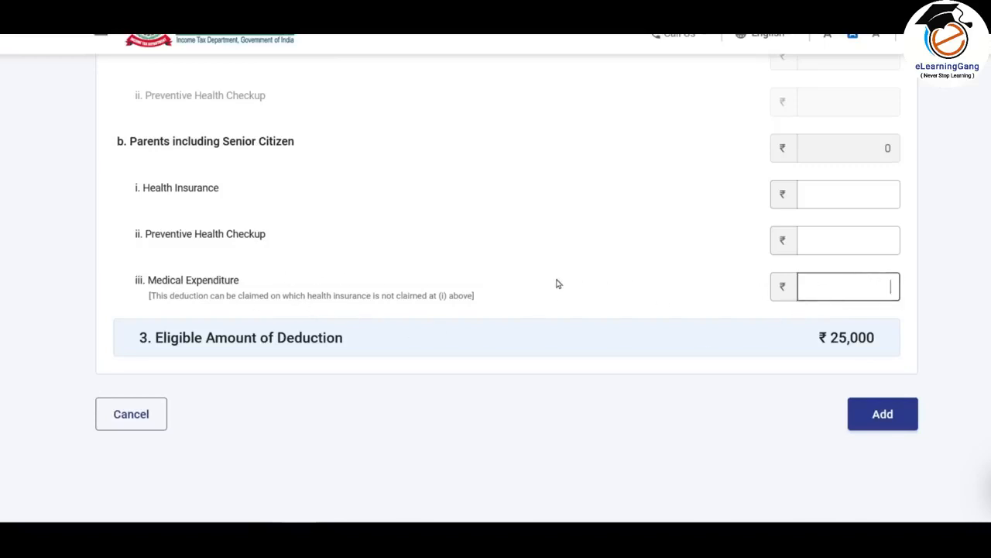
{"action": "scroll", "coordinate": [556, 283], "scroll_direction": "up", "scroll_amount": 2}
{"action": "scroll", "coordinate": [556, 283], "scroll_direction": "up", "scroll_amount": 1}
- Set the parents' senior citizen question to Not claiming for Parents, and add the 80D deduction
{"action": "left_click", "coordinate": [321, 98]}
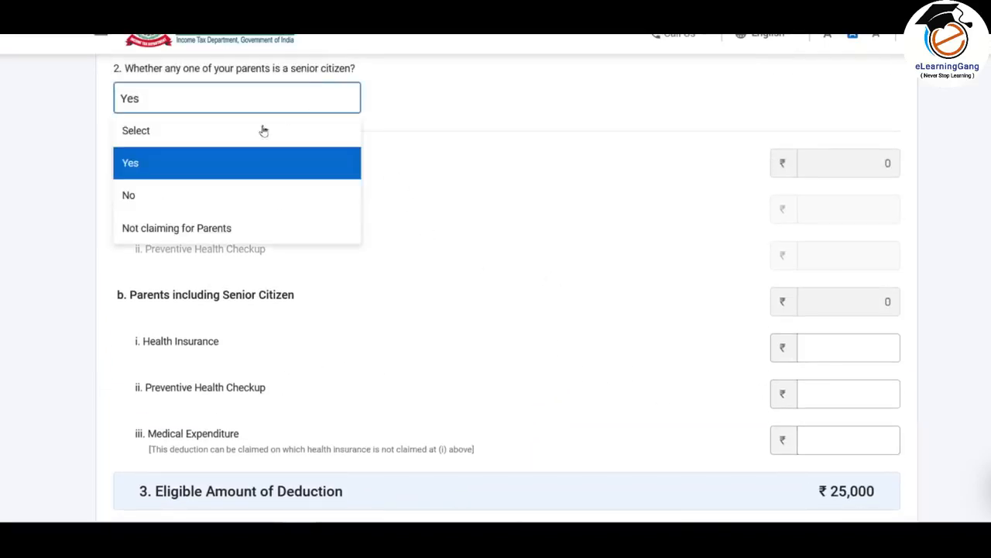
{"action": "left_click", "coordinate": [258, 234]}
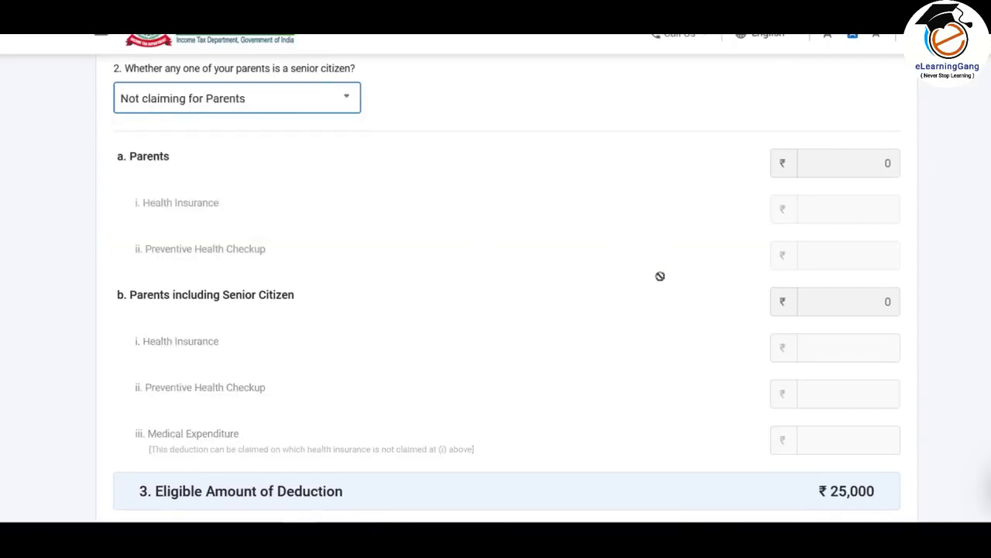
{"action": "scroll", "coordinate": [660, 279], "scroll_direction": "down", "scroll_amount": 2}
{"action": "scroll", "coordinate": [660, 280], "scroll_direction": "up", "scroll_amount": 6}
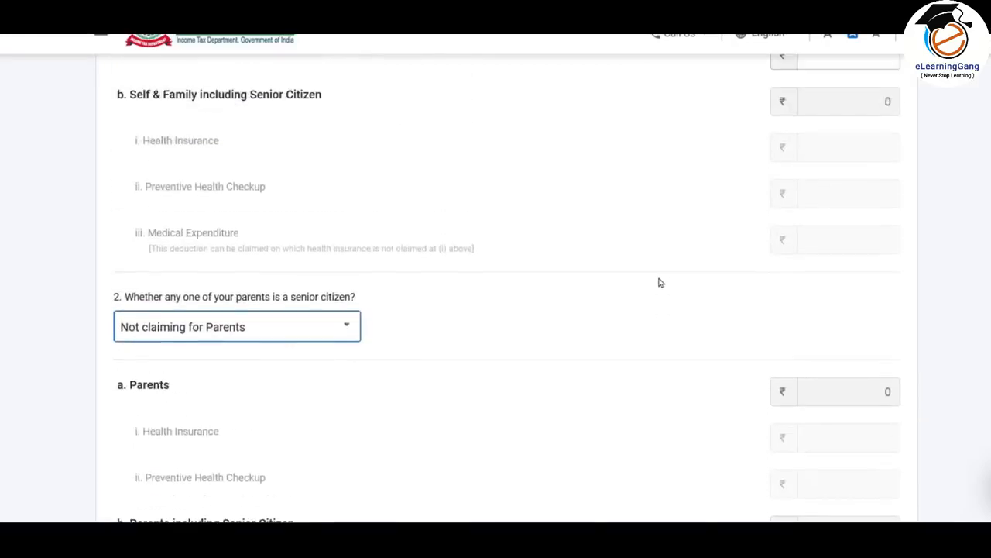
{"action": "scroll", "coordinate": [658, 279], "scroll_direction": "down", "scroll_amount": 7}
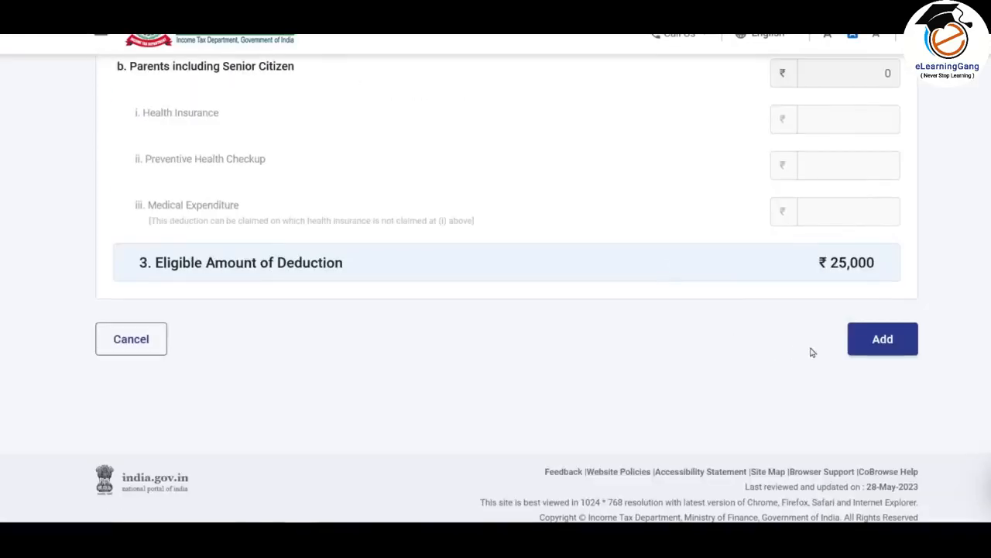
{"action": "left_click", "coordinate": [883, 339]}
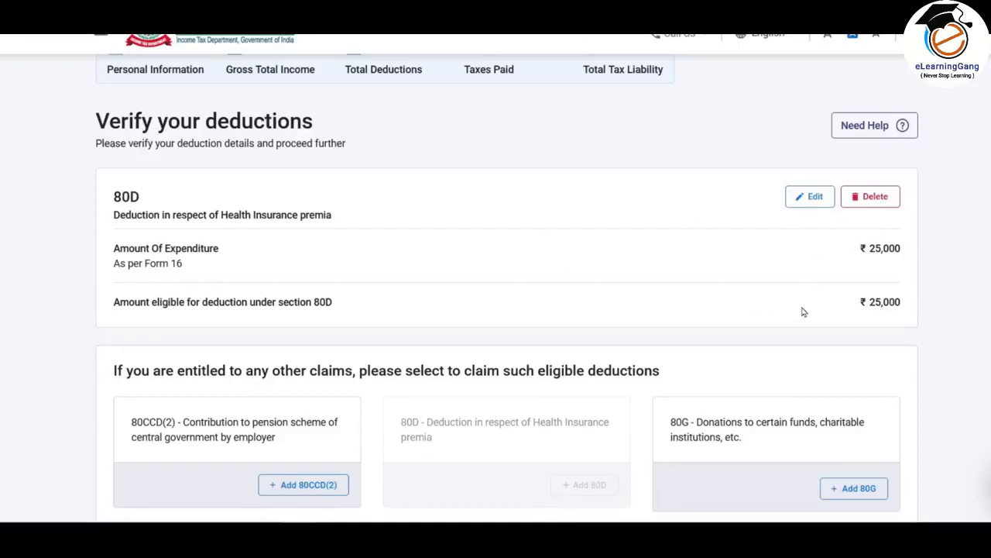
- Add an 80TTA deduction of 1120 for interest on saving bank accounts
{"action": "scroll", "coordinate": [632, 219], "scroll_direction": "down", "scroll_amount": 3}
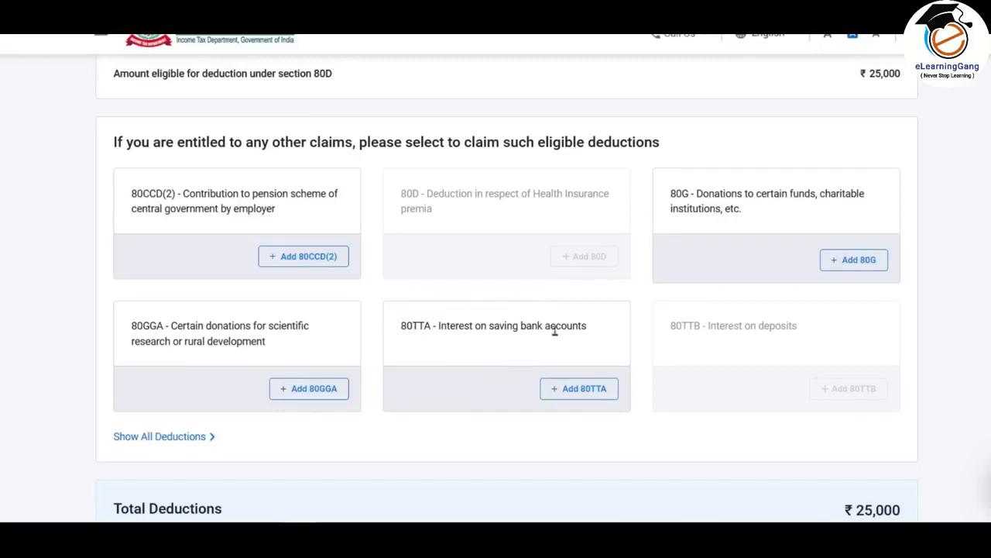
{"action": "left_click", "coordinate": [583, 391]}
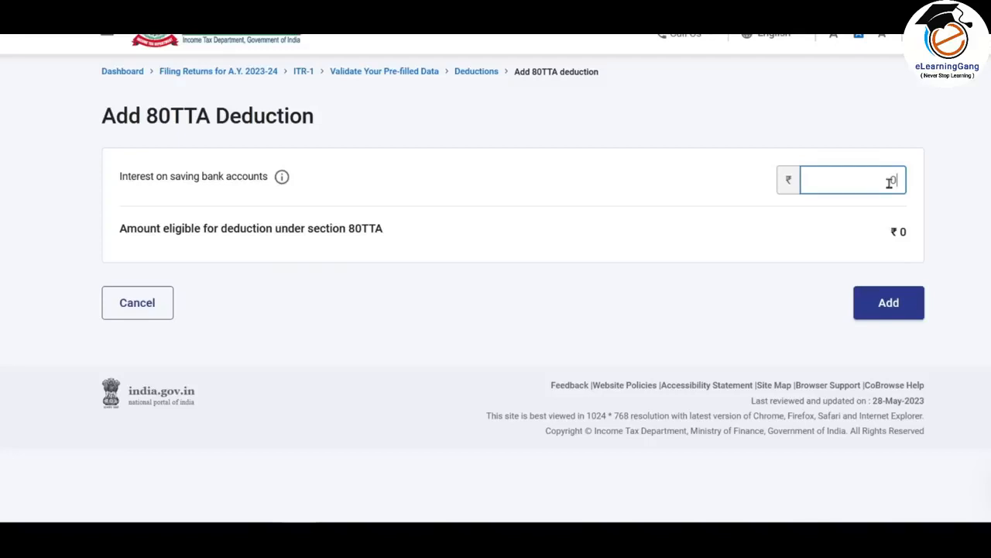
{"action": "type", "text": "1120"}
{"action": "left_click", "coordinate": [972, 394]}
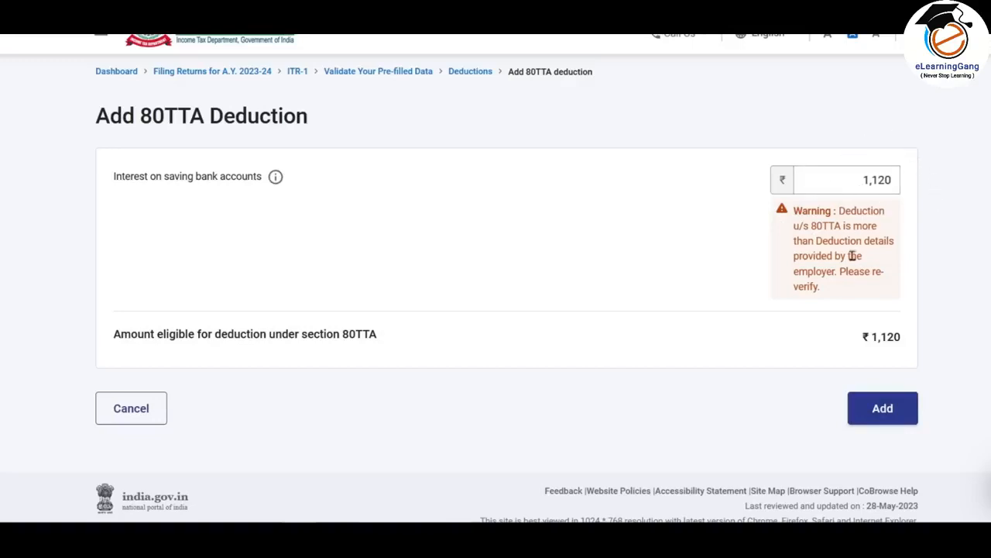
{"action": "left_click", "coordinate": [878, 408]}
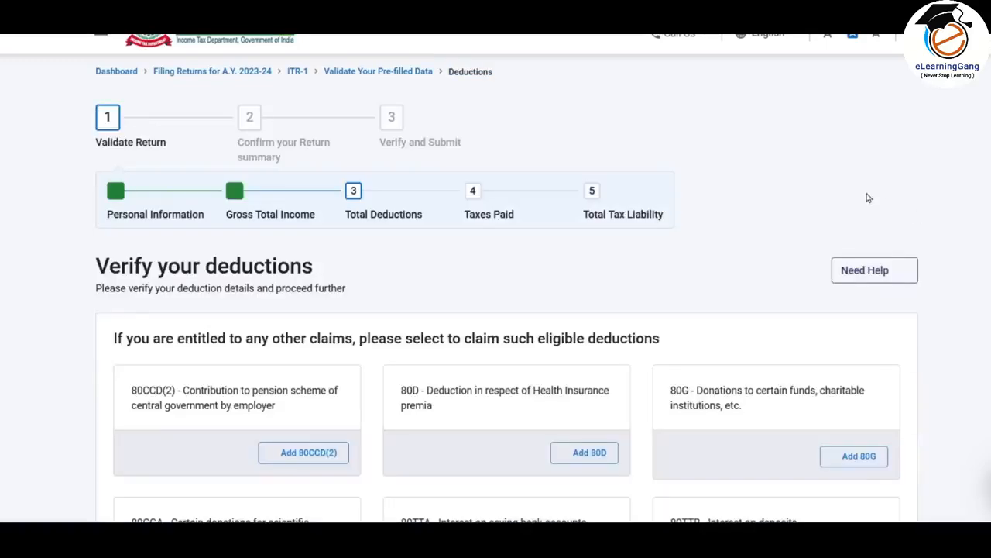
- Review the added 80D and 80TTA deductions, the other claimable deductions and the total deductions
{"action": "scroll", "coordinate": [765, 250], "scroll_direction": "down", "scroll_amount": 3}
{"action": "scroll", "coordinate": [764, 250], "scroll_direction": "down", "scroll_amount": 2}
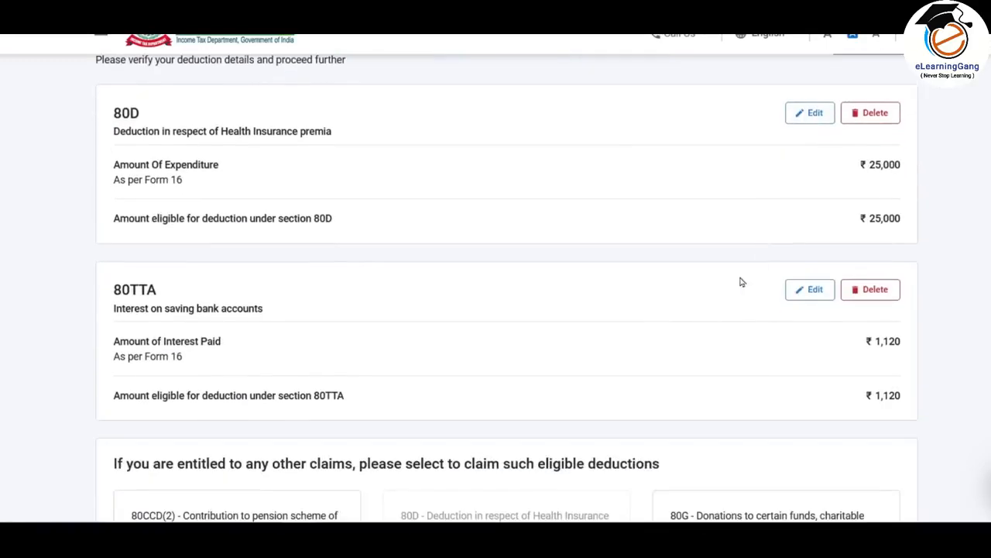
{"action": "scroll", "coordinate": [721, 213], "scroll_direction": "down", "scroll_amount": 3}
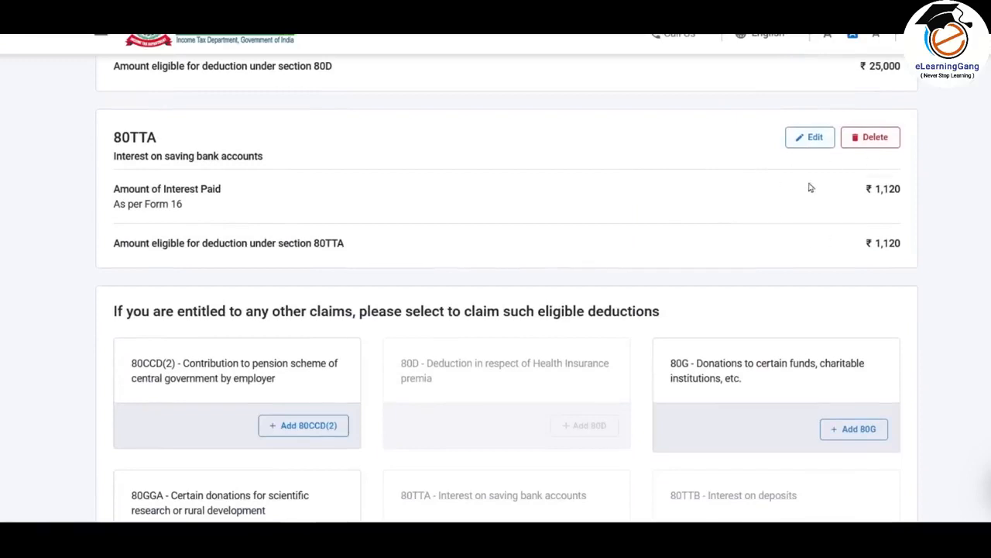
{"action": "scroll", "coordinate": [835, 196], "scroll_direction": "down", "scroll_amount": 3}
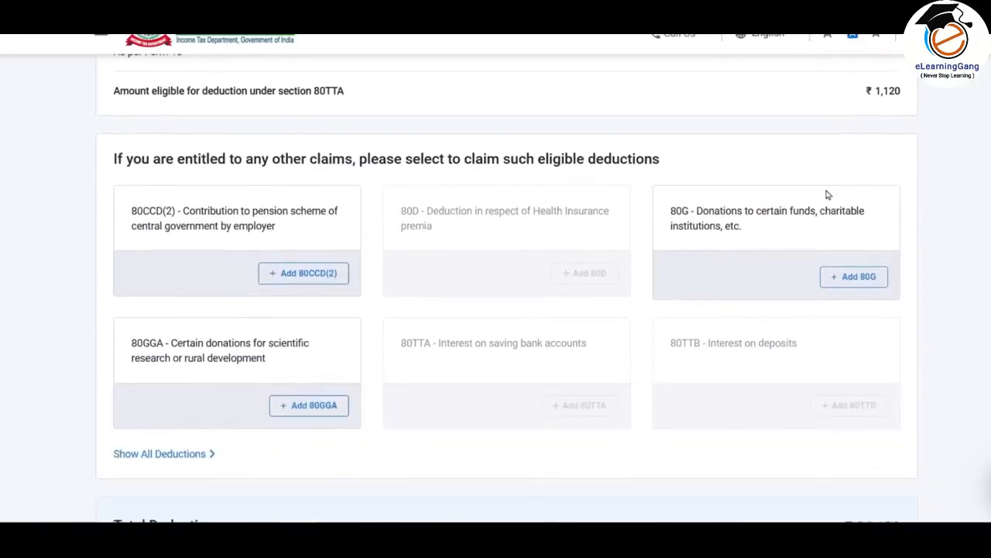
{"action": "scroll", "coordinate": [779, 325], "scroll_direction": "down", "scroll_amount": 2}
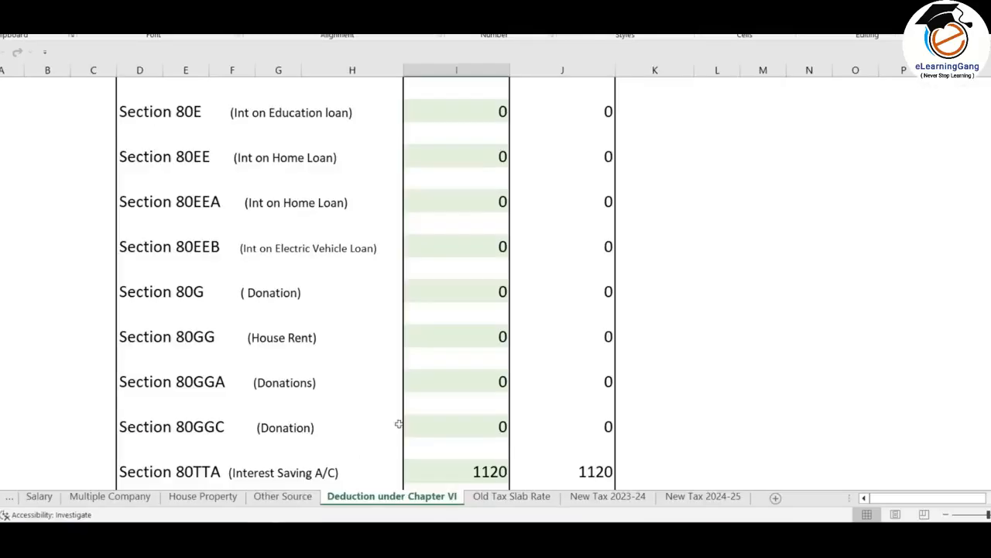
{"action": "scroll", "coordinate": [532, 366], "scroll_direction": "up", "scroll_amount": 10}
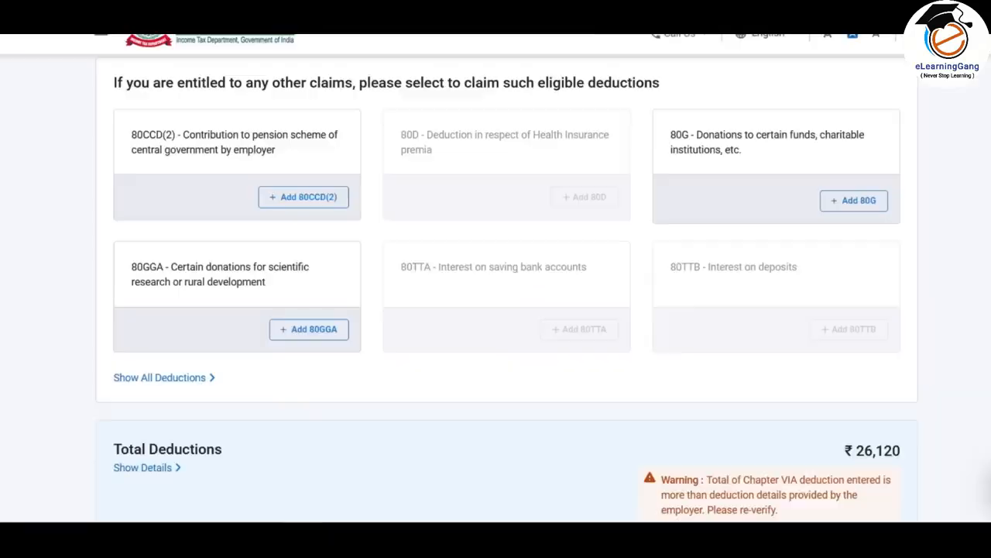
{"action": "scroll", "coordinate": [512, 267], "scroll_direction": "up", "scroll_amount": 2}
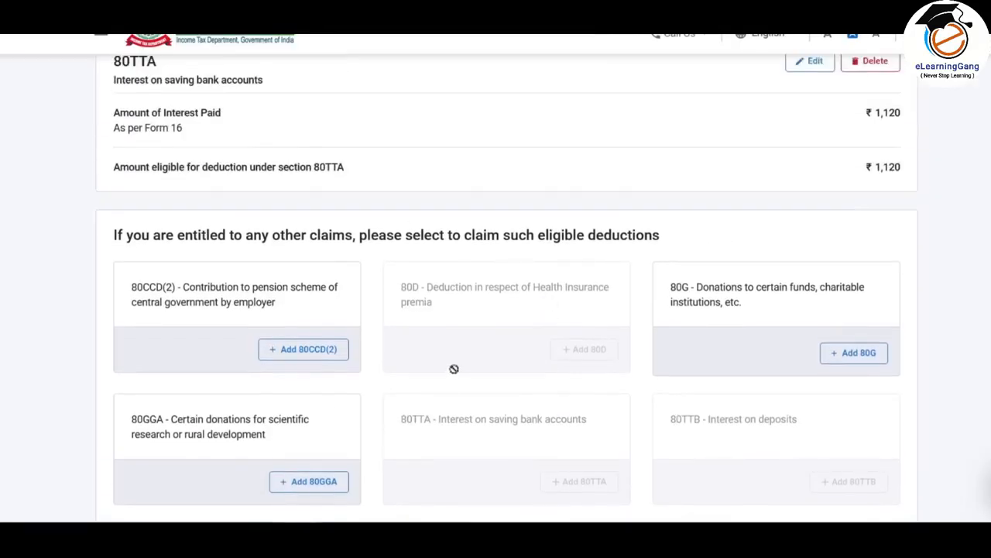
{"action": "scroll", "coordinate": [451, 370], "scroll_direction": "down", "scroll_amount": 2}
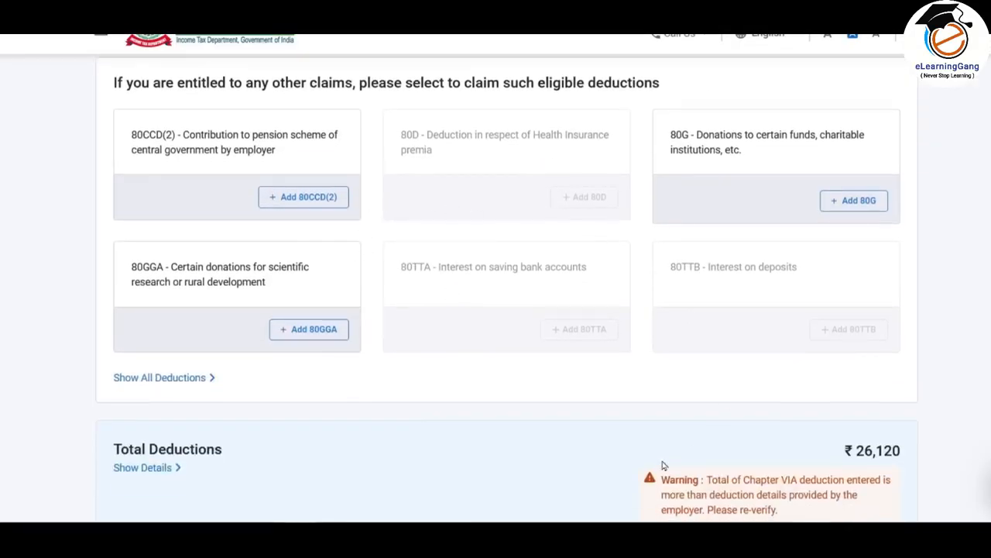
- Show the full list of deductions, and select 80C for life insurance premia and provident fund contributions to add
{"action": "scroll", "coordinate": [529, 237], "scroll_direction": "down", "scroll_amount": 1}
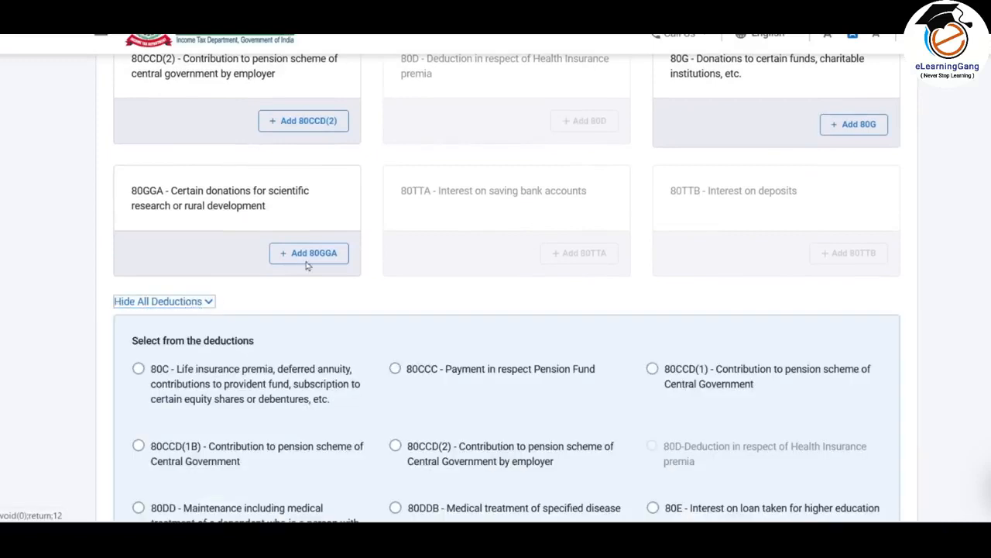
{"action": "scroll", "coordinate": [310, 252], "scroll_direction": "down", "scroll_amount": 2}
{"action": "scroll", "coordinate": [167, 232], "scroll_direction": "down", "scroll_amount": 2}
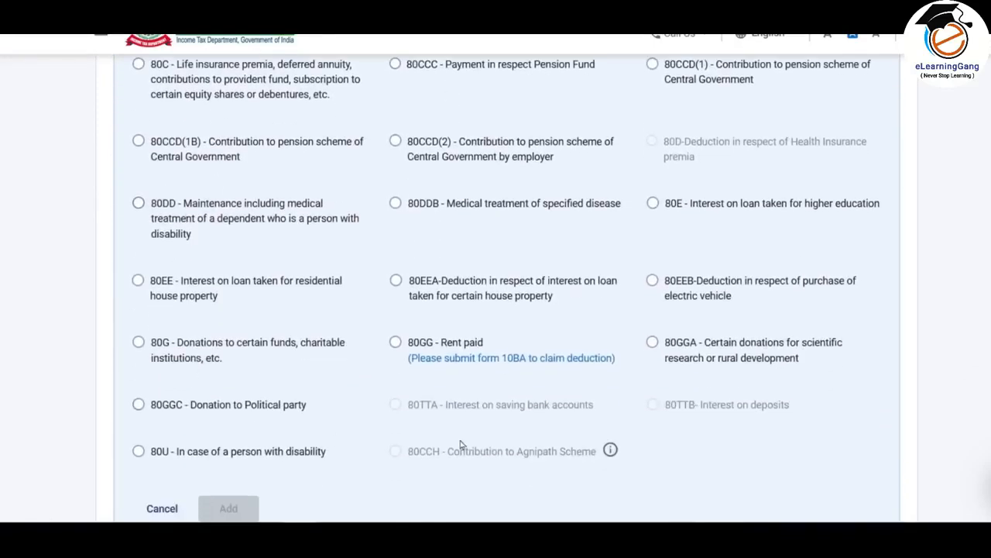
{"action": "scroll", "coordinate": [412, 317], "scroll_direction": "up", "scroll_amount": 1}
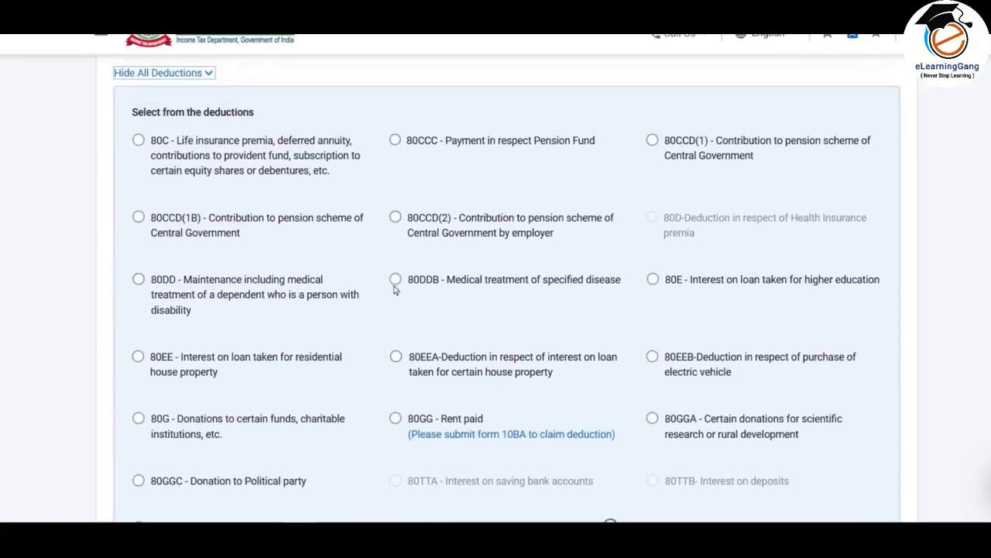
{"action": "scroll", "coordinate": [352, 309], "scroll_direction": "down", "scroll_amount": 2}
{"action": "scroll", "coordinate": [353, 309], "scroll_direction": "up", "scroll_amount": 3}
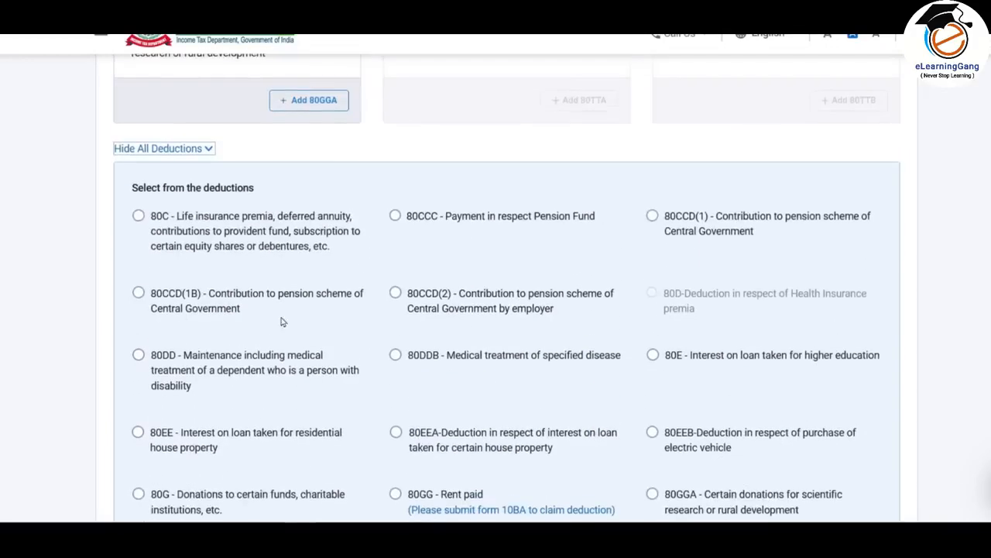
{"action": "left_click", "coordinate": [139, 217]}
{"action": "scroll", "coordinate": [201, 263], "scroll_direction": "down", "scroll_amount": 5}
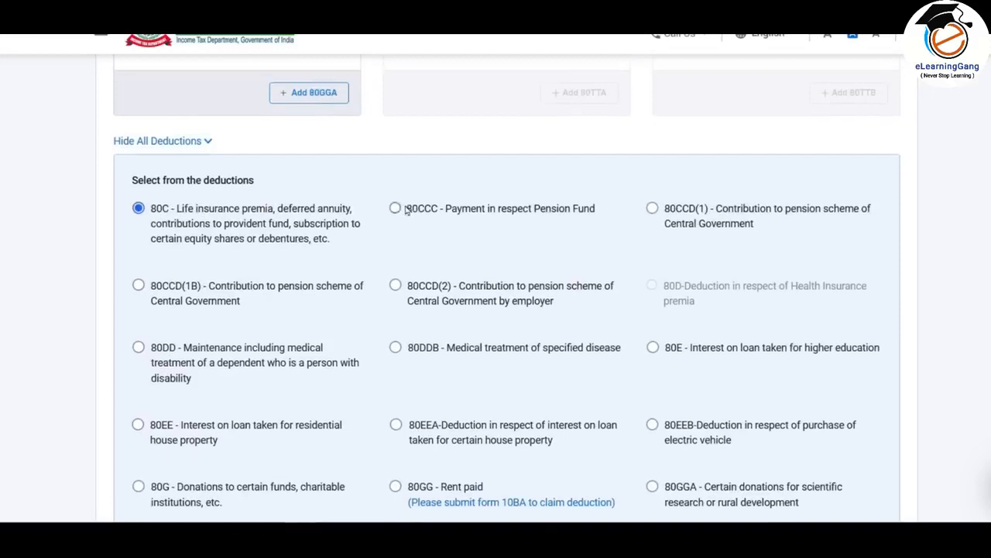
{"action": "left_click", "coordinate": [230, 280]}
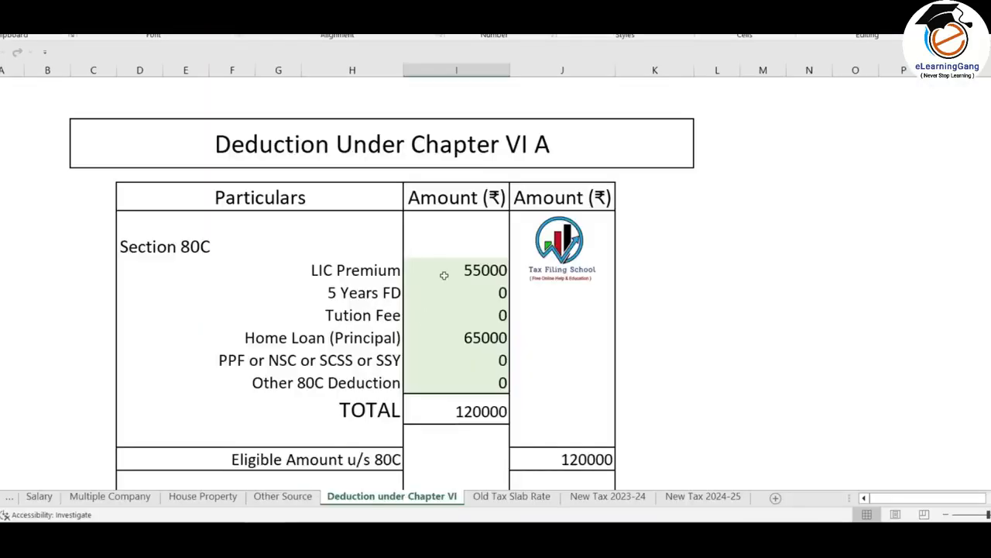
- Check the LIC premium and home loan principal in the Excel computation, and add an 80C deduction of 120000 in the return
{"action": "left_click", "coordinate": [479, 268]}
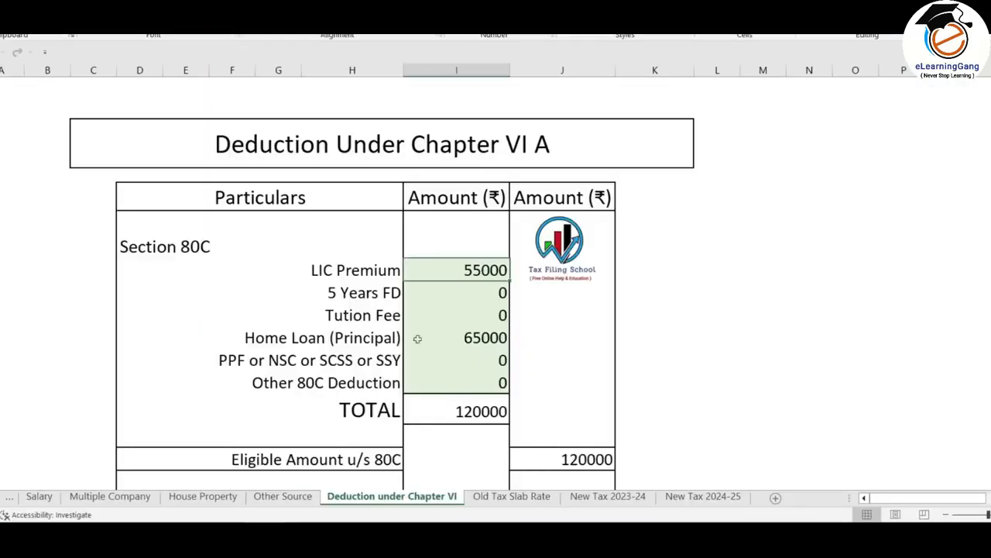
{"action": "left_click", "coordinate": [484, 338]}
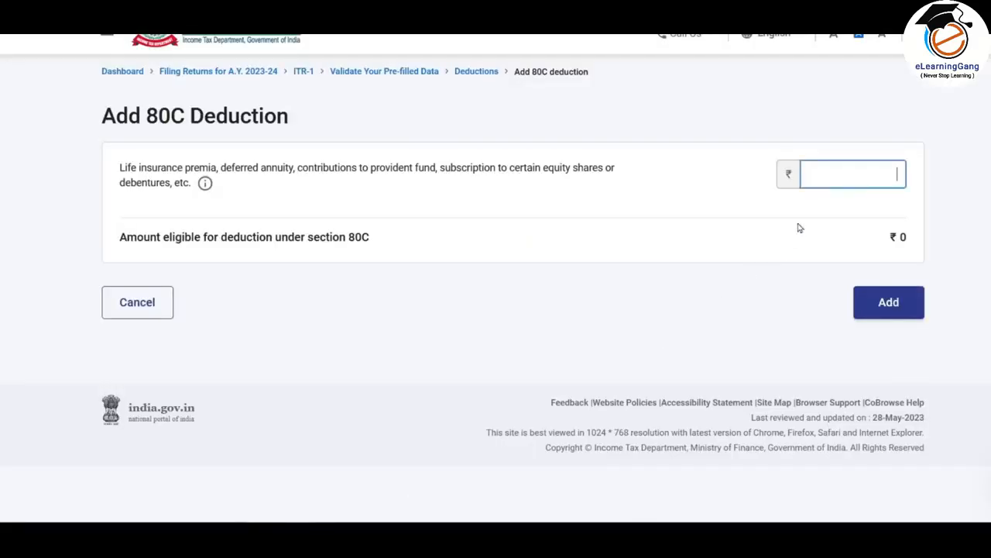
{"action": "type", "text": "120000"}
{"action": "left_click", "coordinate": [898, 303]}
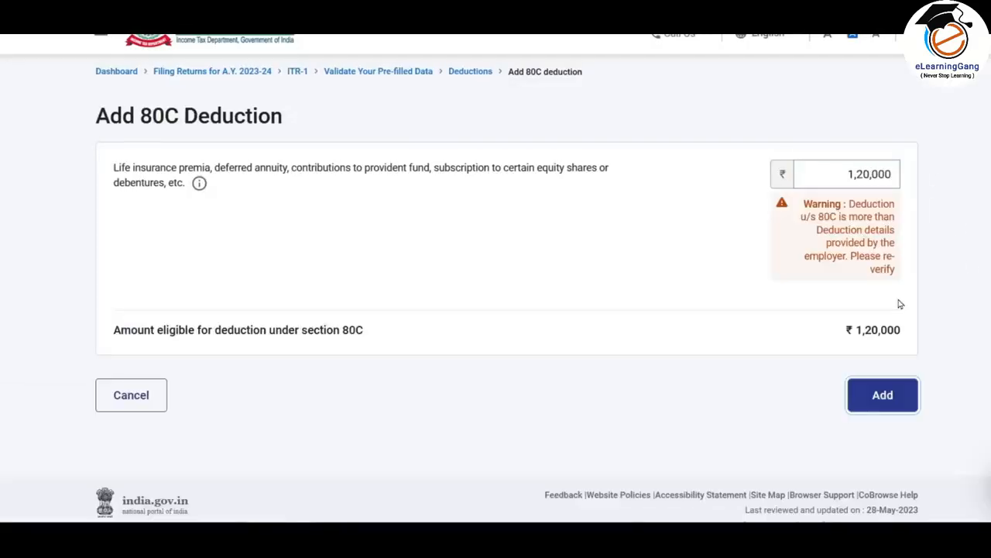
{"action": "left_click", "coordinate": [893, 401]}
- Review the 80C, 80D and 80TTA deductions, the other claimable deductions and the total deductions
{"action": "scroll", "coordinate": [697, 217], "scroll_direction": "down", "scroll_amount": 2}
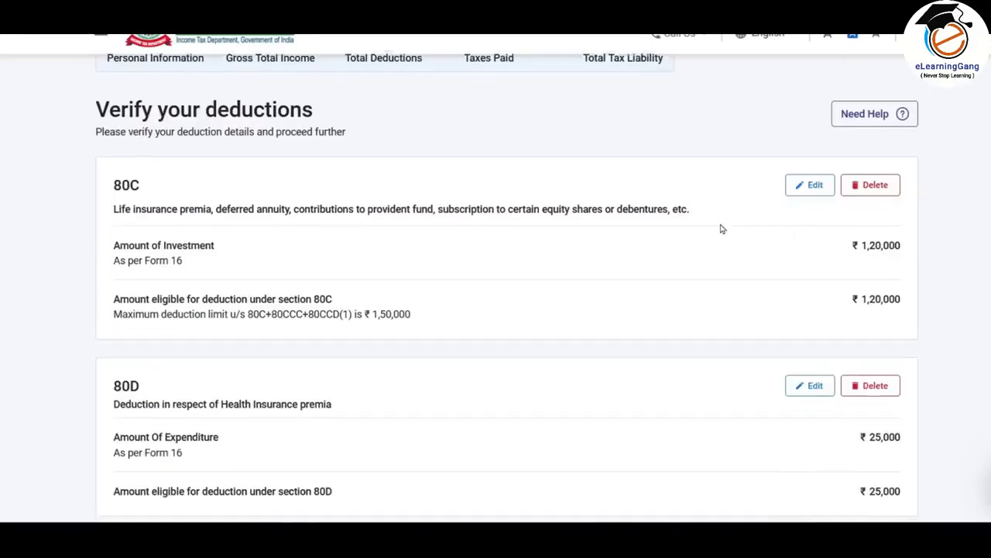
{"action": "scroll", "coordinate": [643, 179], "scroll_direction": "down", "scroll_amount": 5}
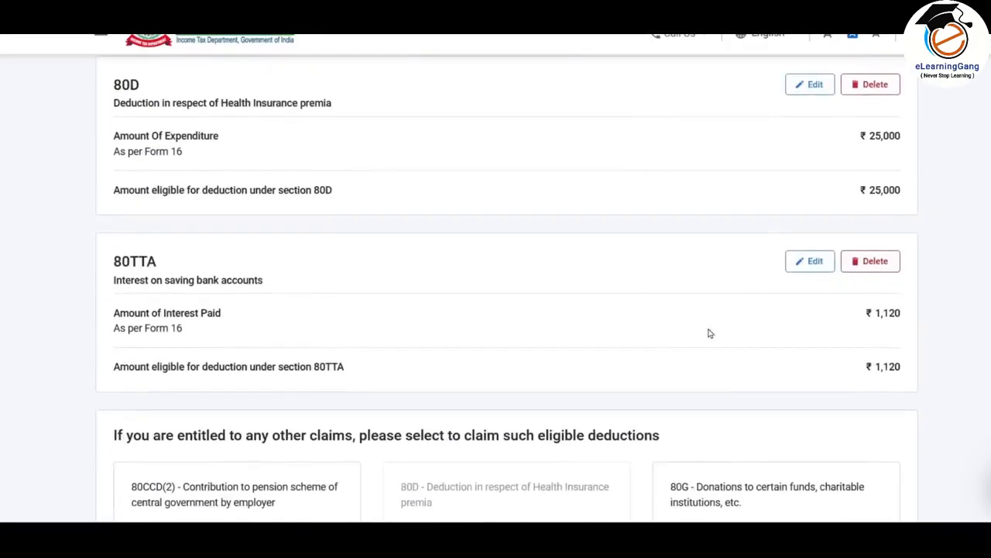
{"action": "scroll", "coordinate": [708, 234], "scroll_direction": "down", "scroll_amount": 5}
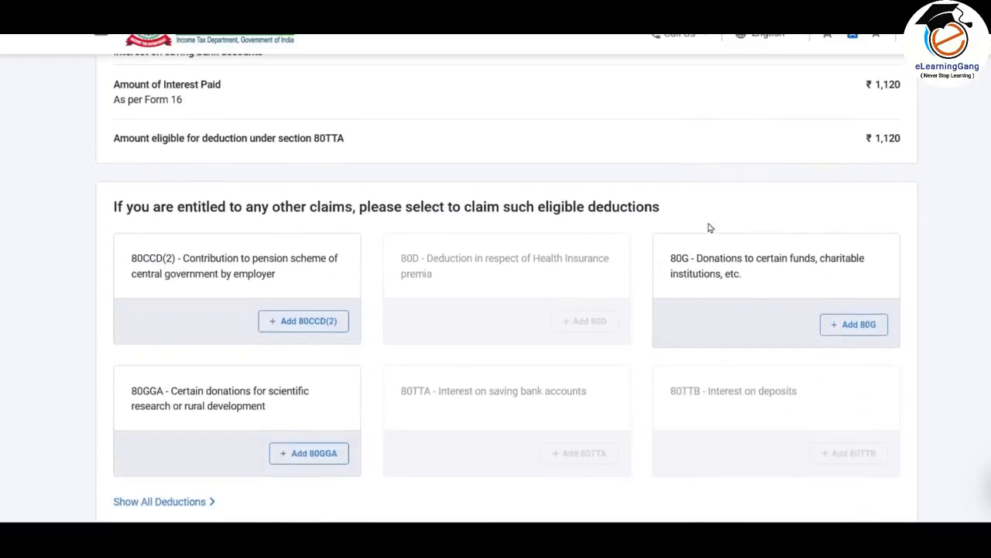
{"action": "scroll", "coordinate": [708, 228], "scroll_direction": "down", "scroll_amount": 5}
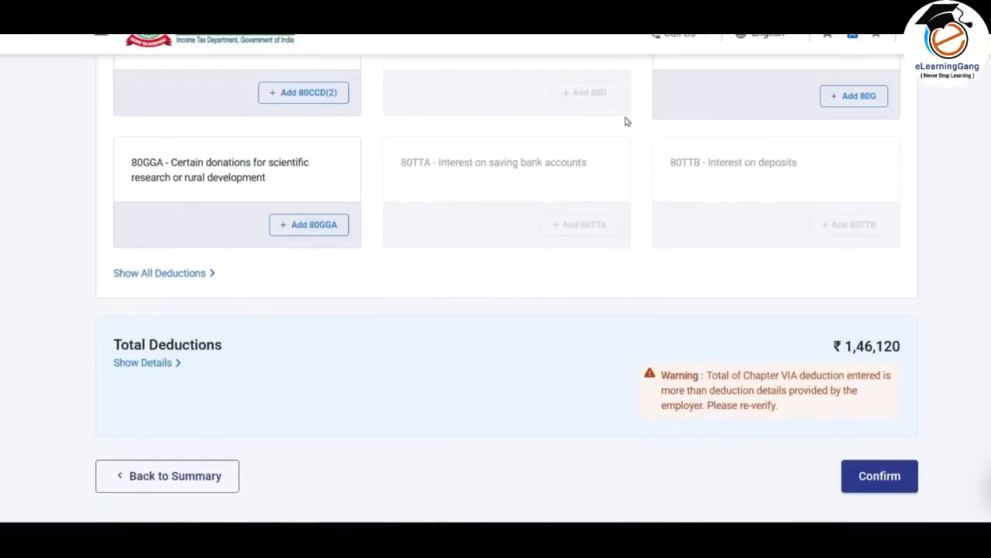
{"action": "scroll", "coordinate": [515, 209], "scroll_direction": "up", "scroll_amount": 1}
{"action": "scroll", "coordinate": [367, 261], "scroll_direction": "down", "scroll_amount": 1}
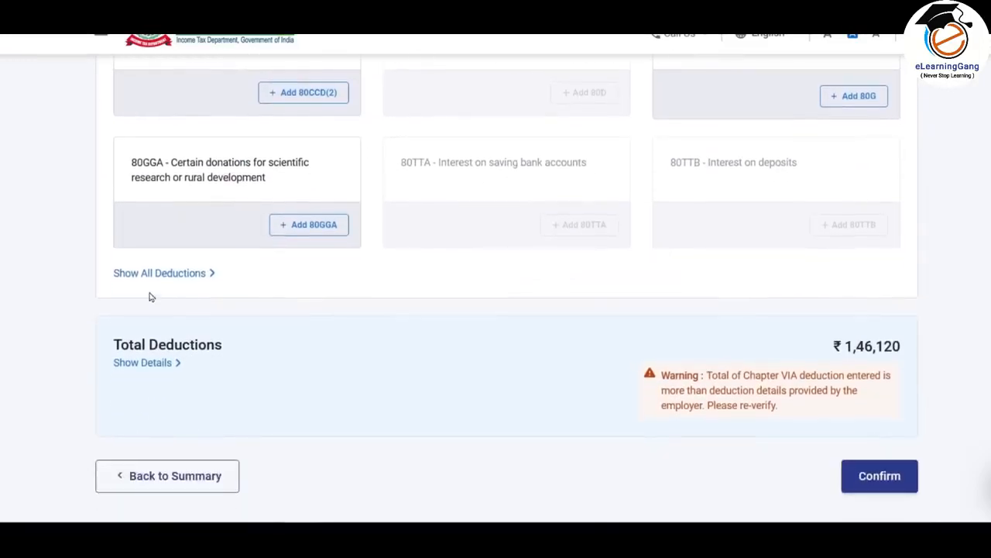
- Show all deductions and look through the options still available to claim, from 80CCC to 80U
{"action": "left_click", "coordinate": [199, 273]}
{"action": "scroll", "coordinate": [493, 230], "scroll_direction": "down", "scroll_amount": 3}
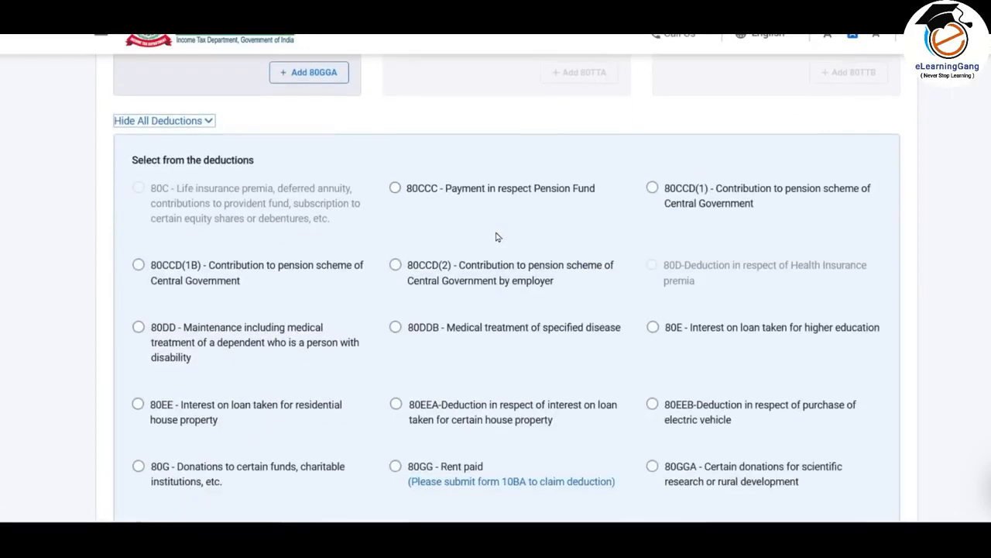
{"action": "scroll", "coordinate": [498, 237], "scroll_direction": "down", "scroll_amount": 3}
{"action": "scroll", "coordinate": [498, 237], "scroll_direction": "up", "scroll_amount": 15}
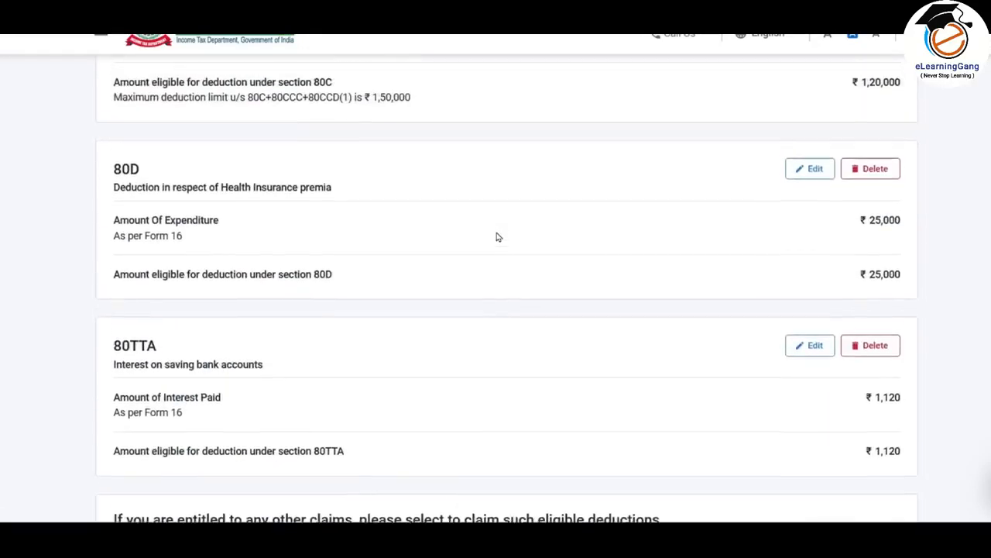
{"action": "scroll", "coordinate": [498, 237], "scroll_direction": "up", "scroll_amount": 1}
{"action": "scroll", "coordinate": [498, 237], "scroll_direction": "down", "scroll_amount": 12}
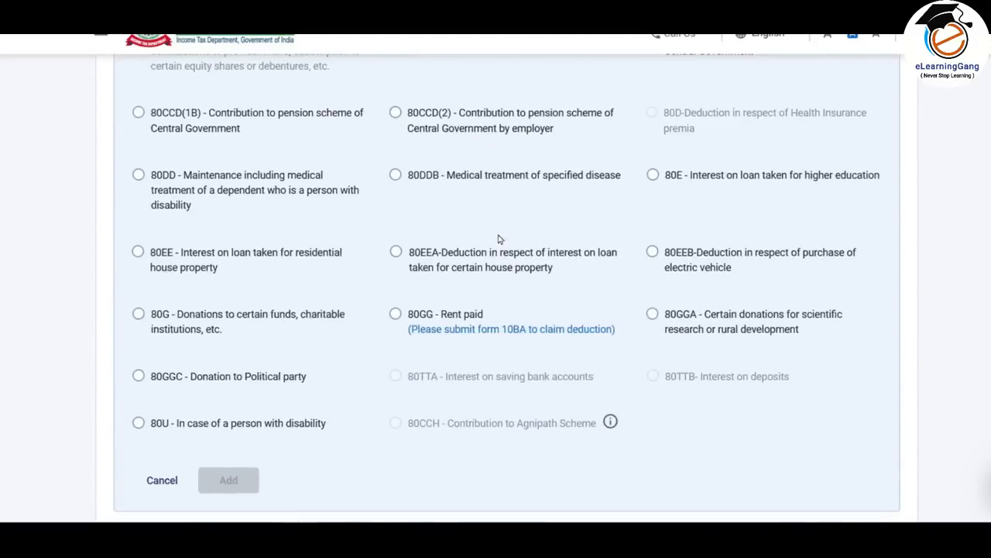
{"action": "scroll", "coordinate": [498, 239], "scroll_direction": "down", "scroll_amount": 5}
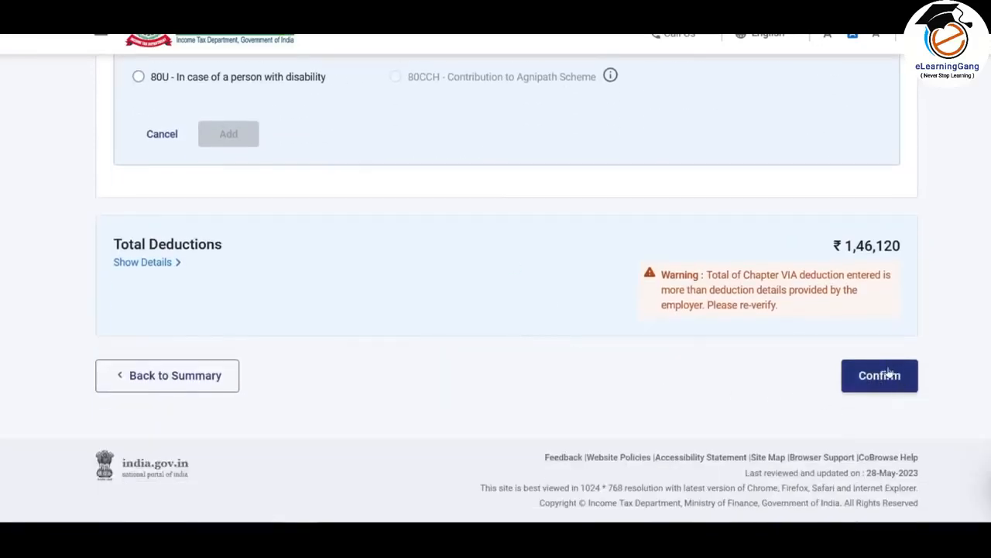
- Read the note beside the total of Chapter VIA deductions, and confirm the deductions section
{"action": "left_click_drag", "start_coordinate": [663, 275], "coordinate": [804, 314]}
{"action": "left_click", "coordinate": [757, 302]}
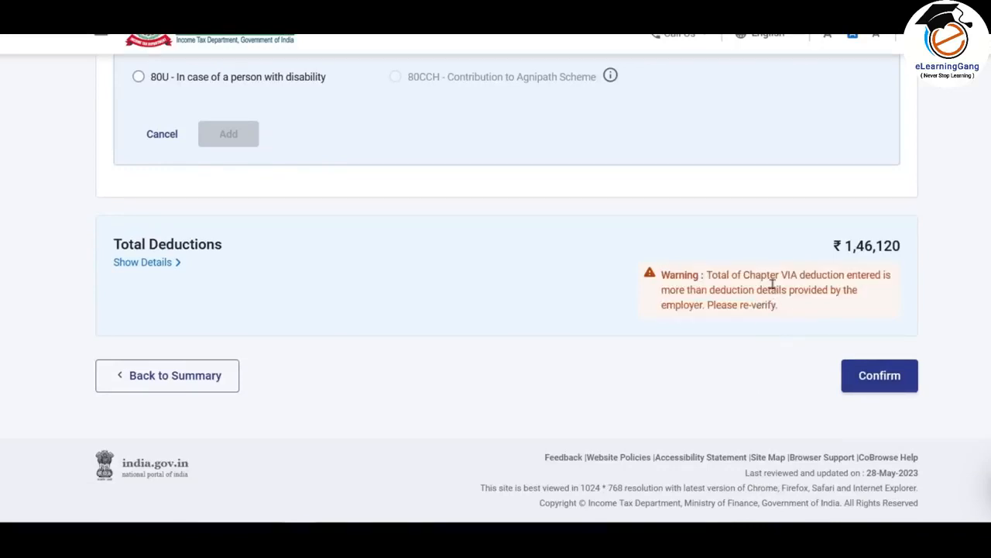
{"action": "left_click_drag", "start_coordinate": [780, 310], "coordinate": [660, 275]}
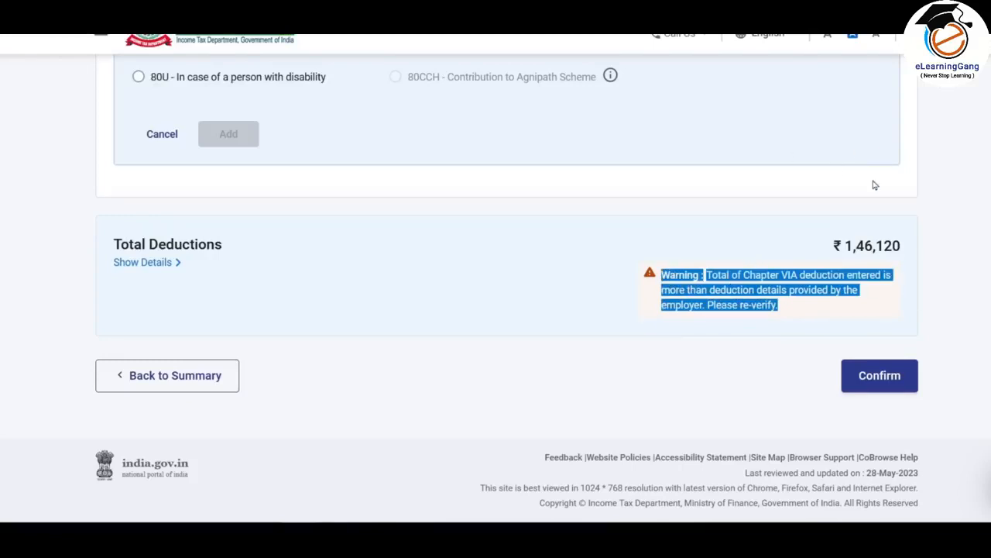
{"action": "left_click", "coordinate": [893, 383]}
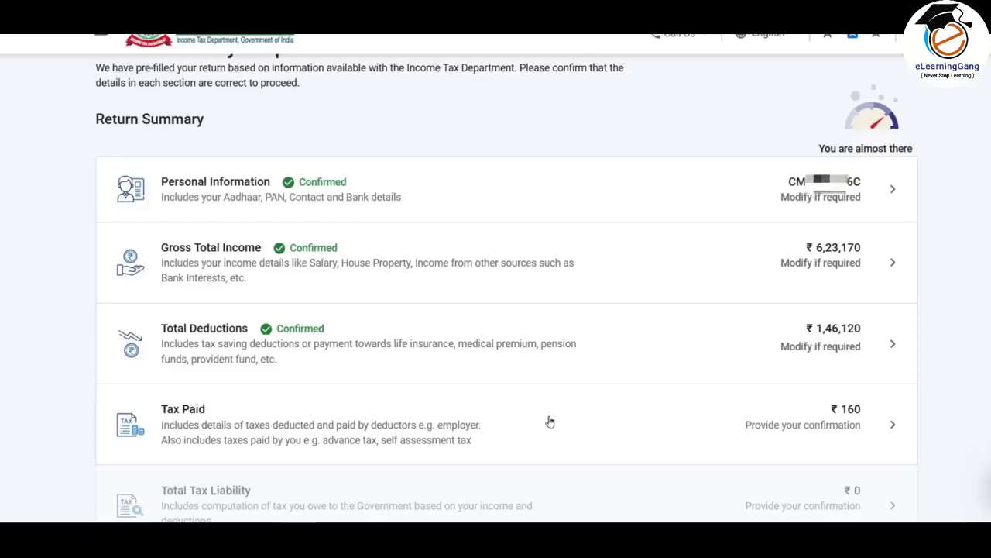
- Open the Tax Paid section of the return and check the totals for TDS, TCS and advance tax
{"action": "left_click", "coordinate": [687, 426]}
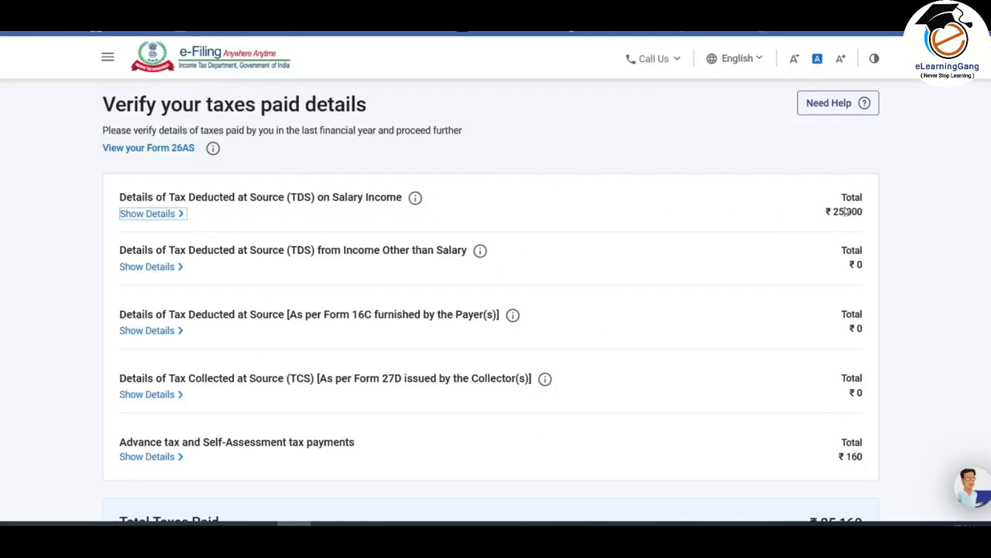
{"action": "scroll", "coordinate": [699, 213], "scroll_direction": "down", "scroll_amount": 1}
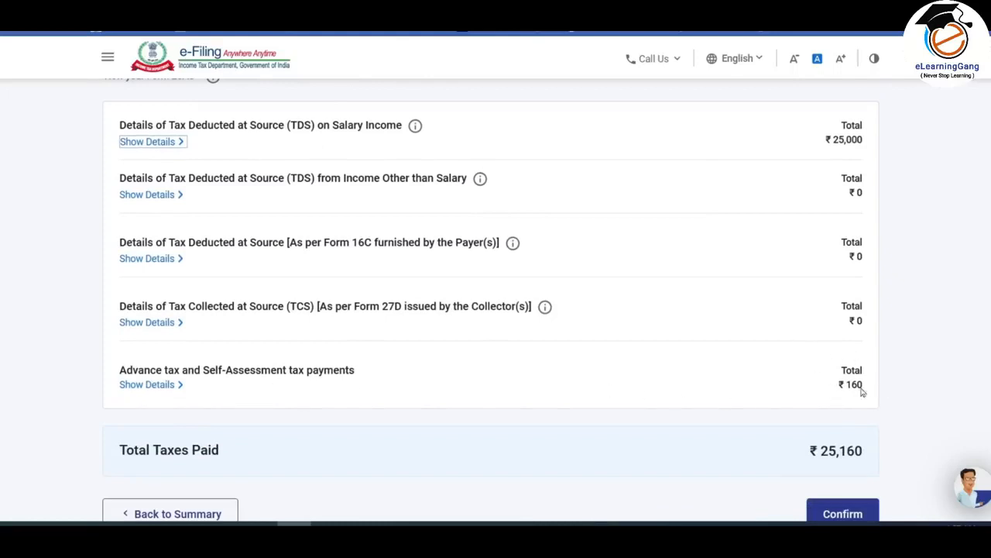
{"action": "scroll", "coordinate": [566, 379], "scroll_direction": "up", "scroll_amount": 1}
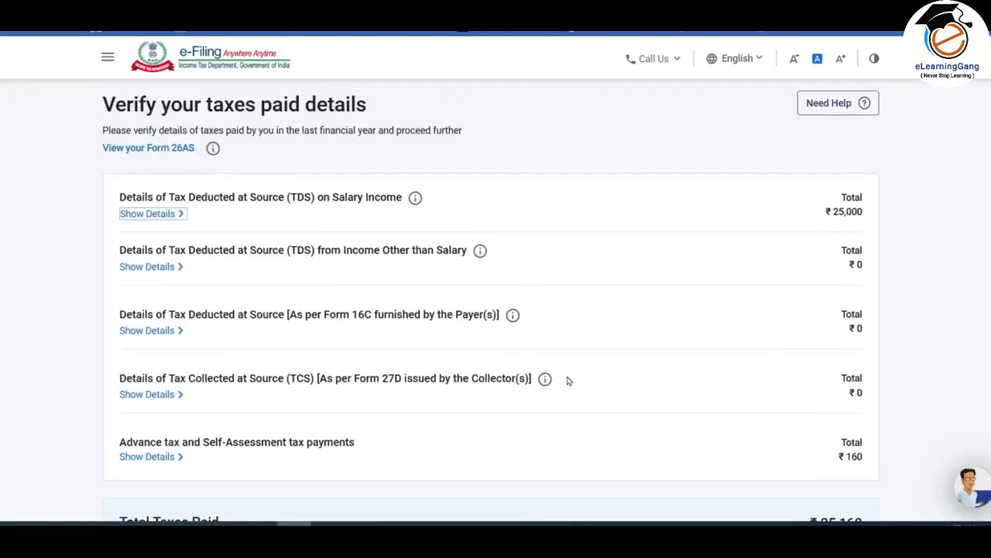
- Show the details of TDS on salary income, and open the listed deductor's entry for editing
{"action": "left_click", "coordinate": [166, 215]}
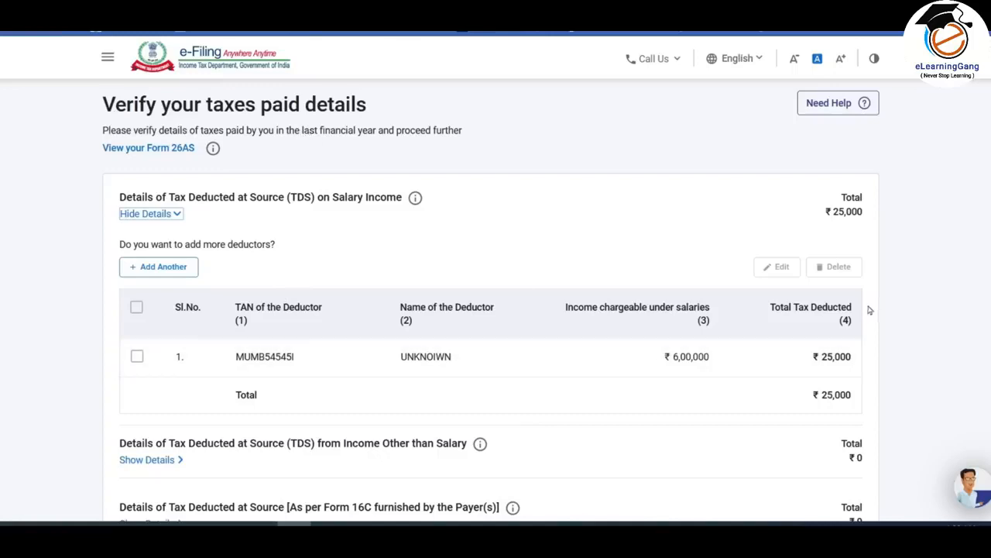
{"action": "left_click", "coordinate": [136, 357]}
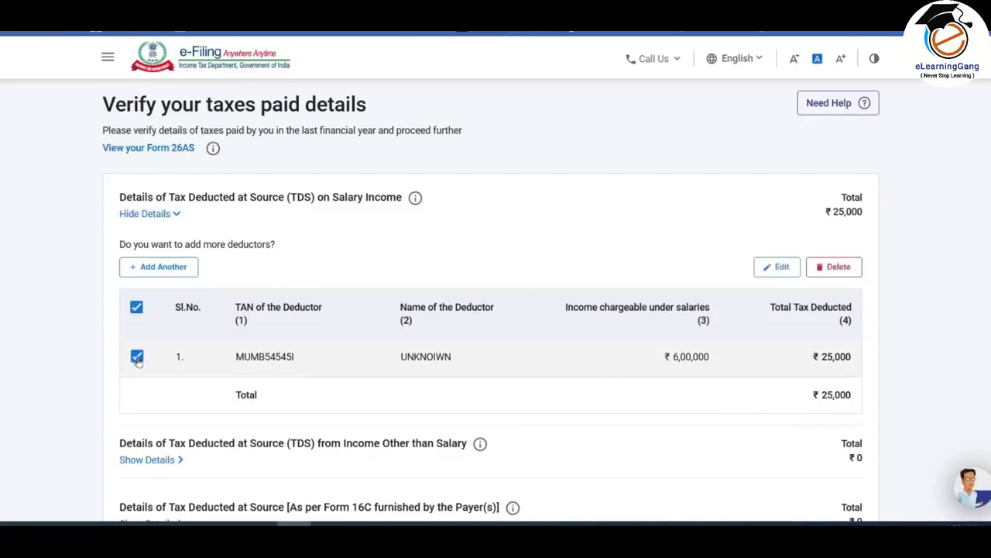
{"action": "left_click", "coordinate": [784, 266]}
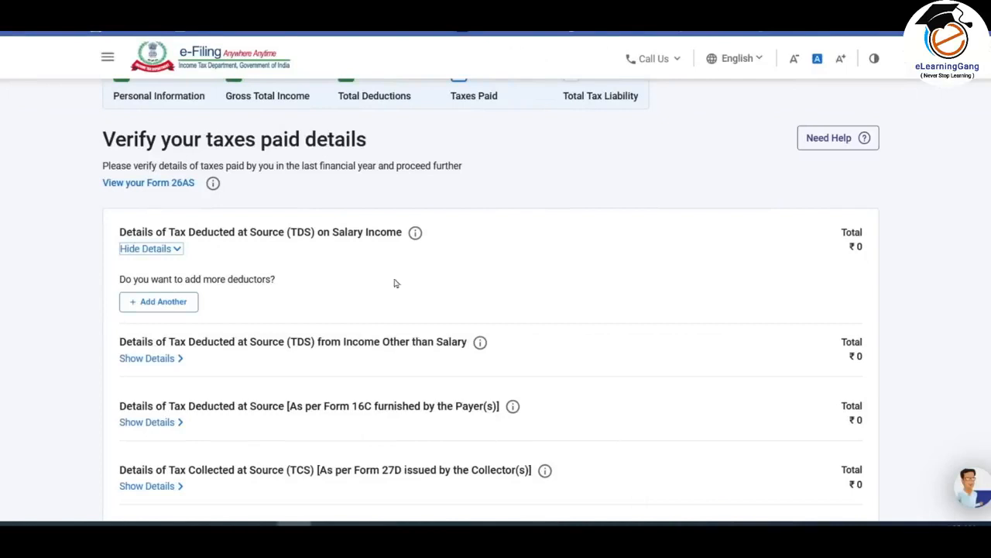
- Start another TDS on salary income entry, and enter the deductor's TAN and the deductor name UNKNOIWN
{"action": "left_click", "coordinate": [164, 304]}
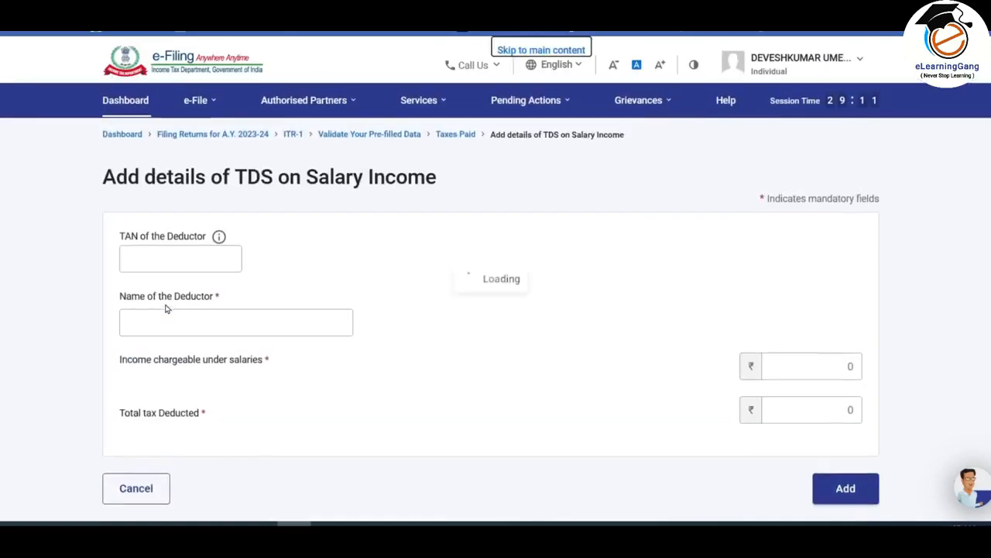
{"action": "left_click", "coordinate": [178, 262]}
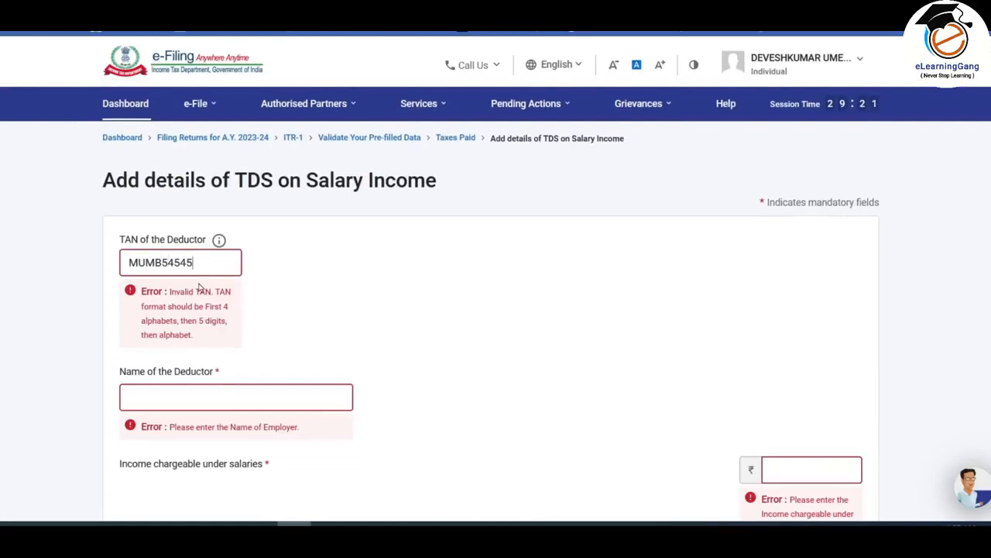
{"action": "left_click", "coordinate": [226, 323]}
{"action": "type", "text": "UNKNOIWN"}
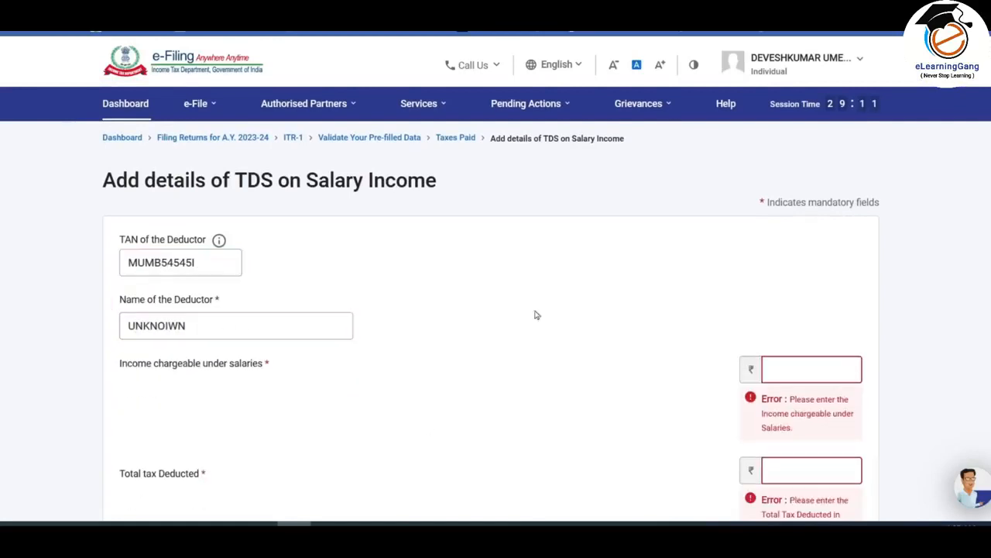
- Set the income chargeable under salaries to 6,00,000 and the total tax deducted to 25000, and add the TDS entry
{"action": "scroll", "coordinate": [682, 264], "scroll_direction": "down", "scroll_amount": 2}
{"action": "left_click", "coordinate": [830, 210]}
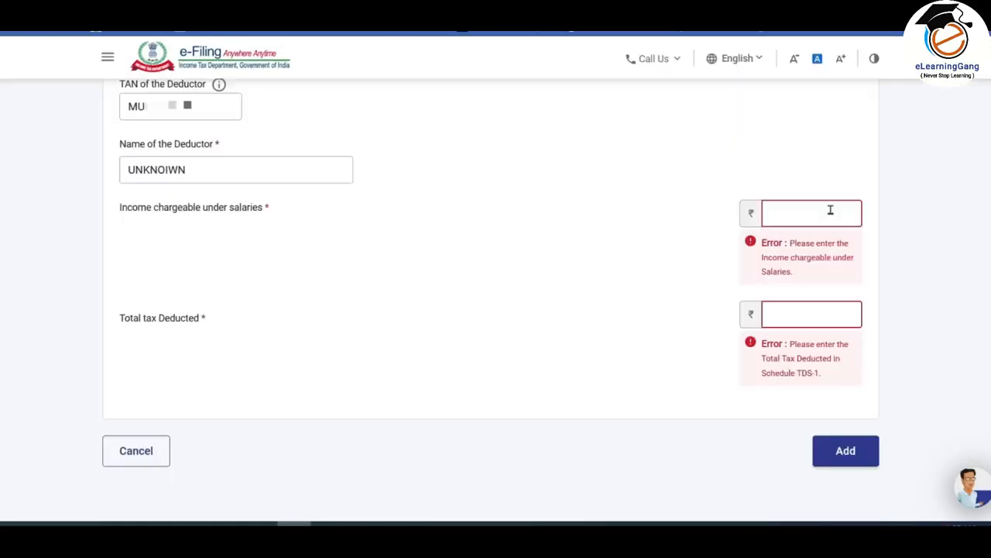
{"action": "type", "text": "6,00,000"}
{"action": "left_click", "coordinate": [828, 313]}
{"action": "type", "text": "25000"}
{"action": "left_click", "coordinate": [897, 293]}
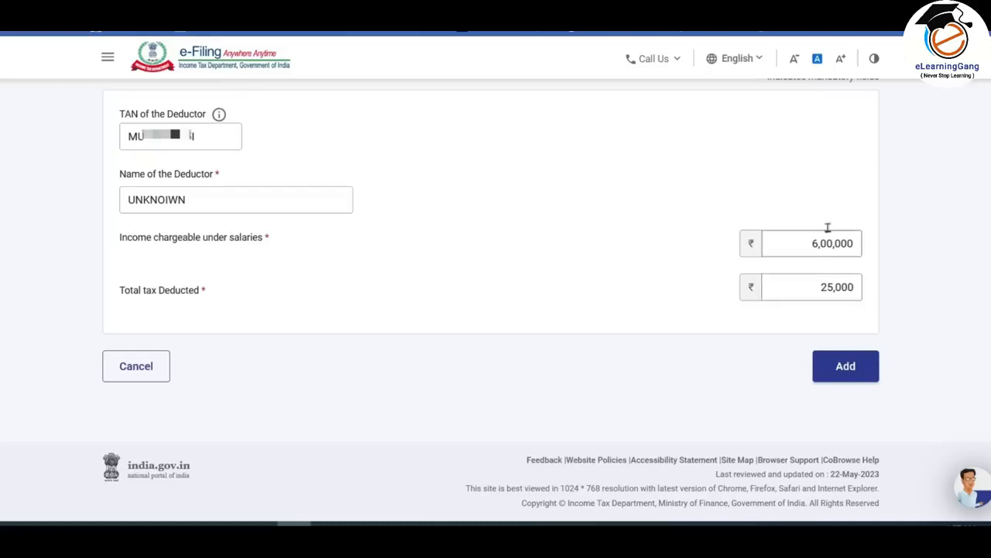
{"action": "left_click", "coordinate": [848, 372]}
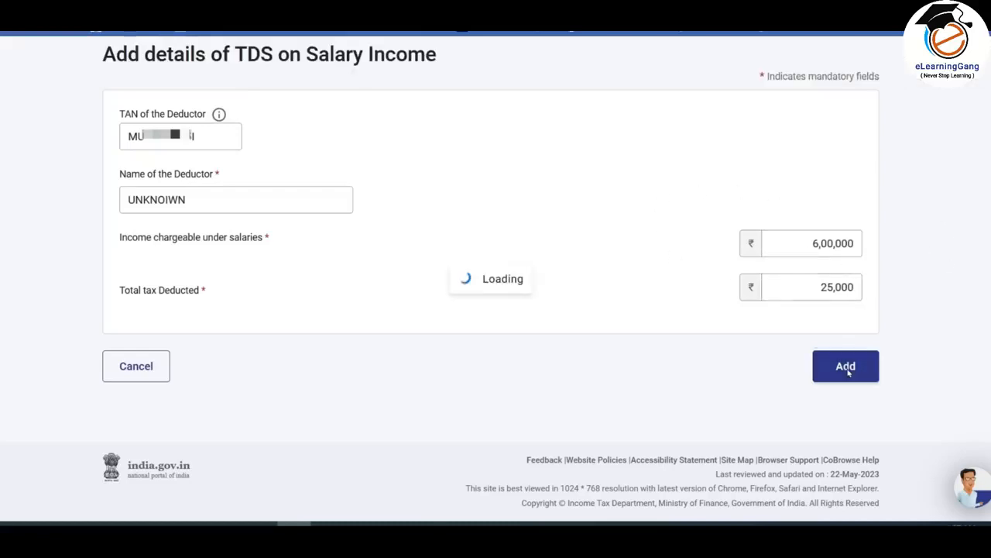
- Check the added deductor in the salary TDS details, and the details of TDS from income other than salary
{"action": "scroll", "coordinate": [317, 282], "scroll_direction": "down", "scroll_amount": 1}
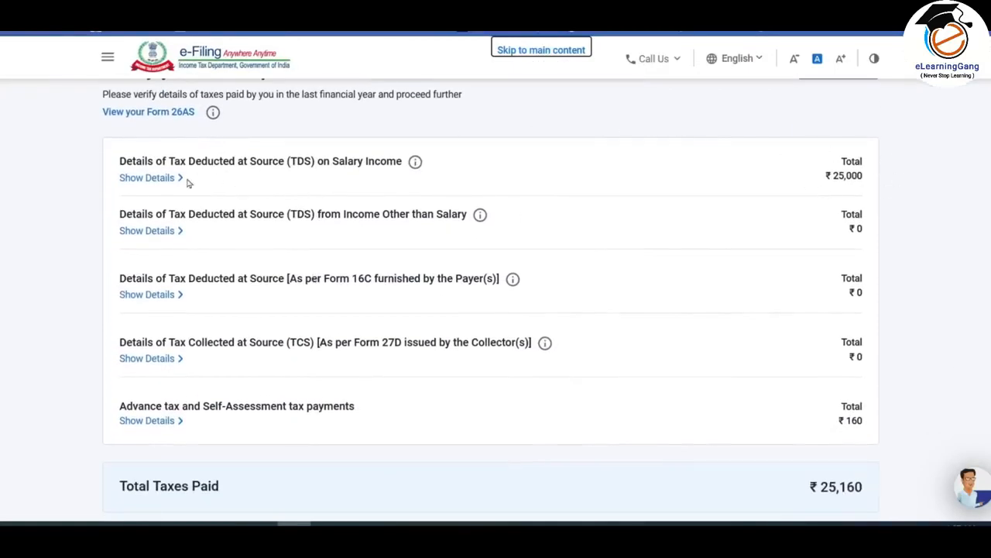
{"action": "left_click", "coordinate": [160, 179]}
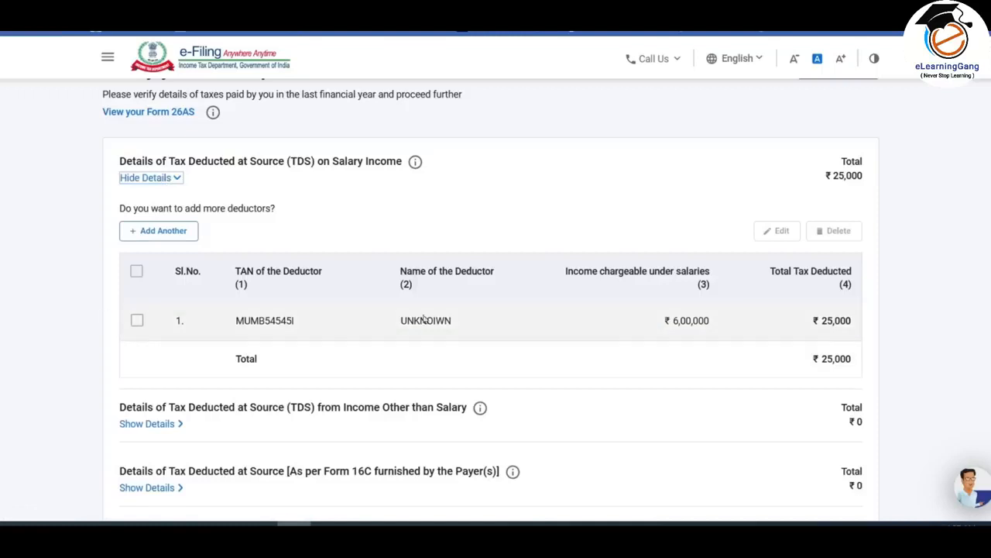
{"action": "left_click", "coordinate": [151, 177]}
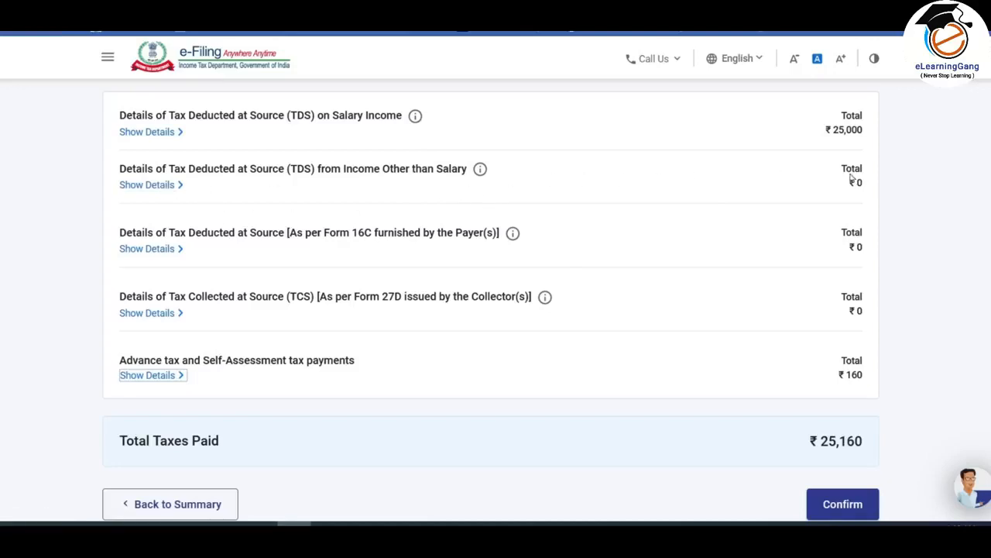
{"action": "left_click", "coordinate": [164, 186]}
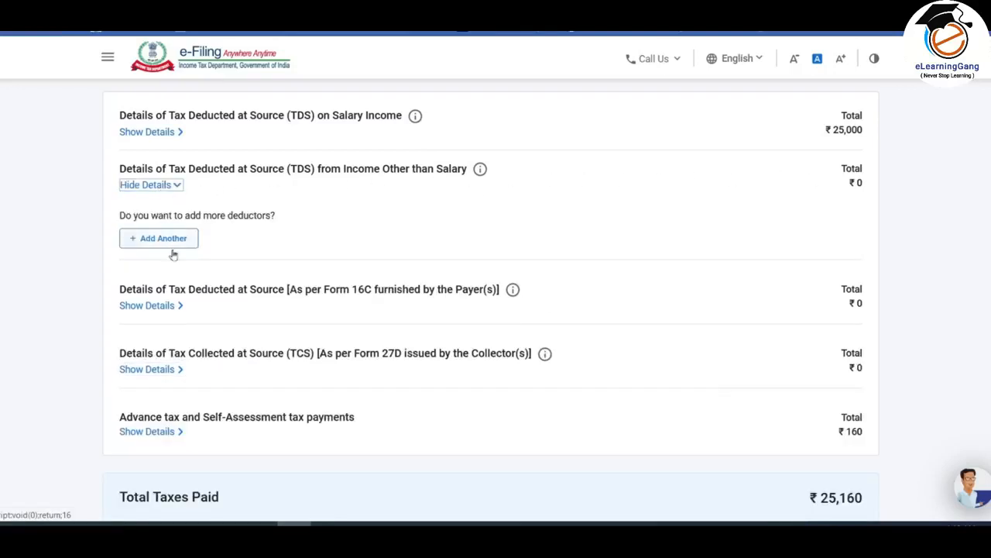
{"action": "left_click", "coordinate": [171, 186]}
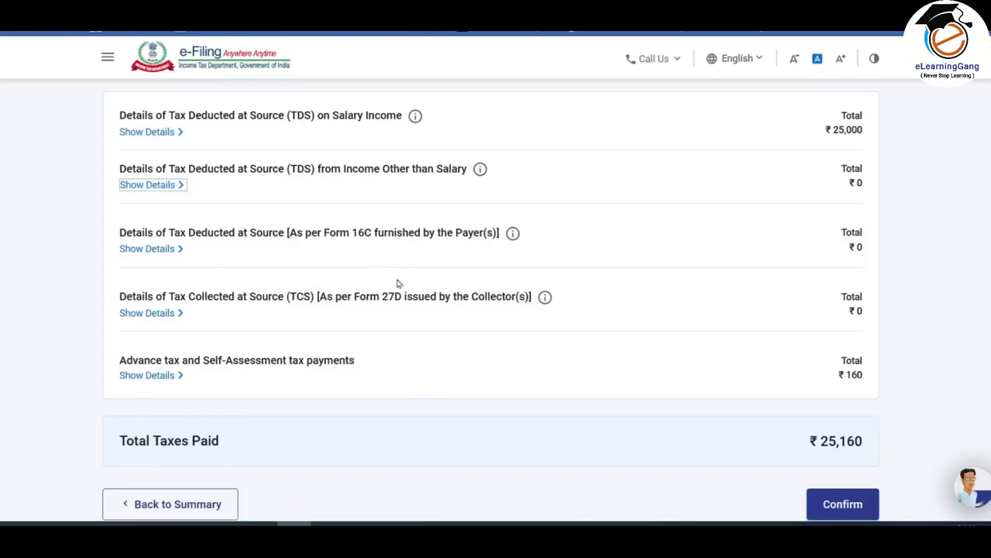
{"action": "scroll", "coordinate": [733, 250], "scroll_direction": "up", "scroll_amount": 1}
{"action": "scroll", "coordinate": [734, 252], "scroll_direction": "down", "scroll_amount": 1}
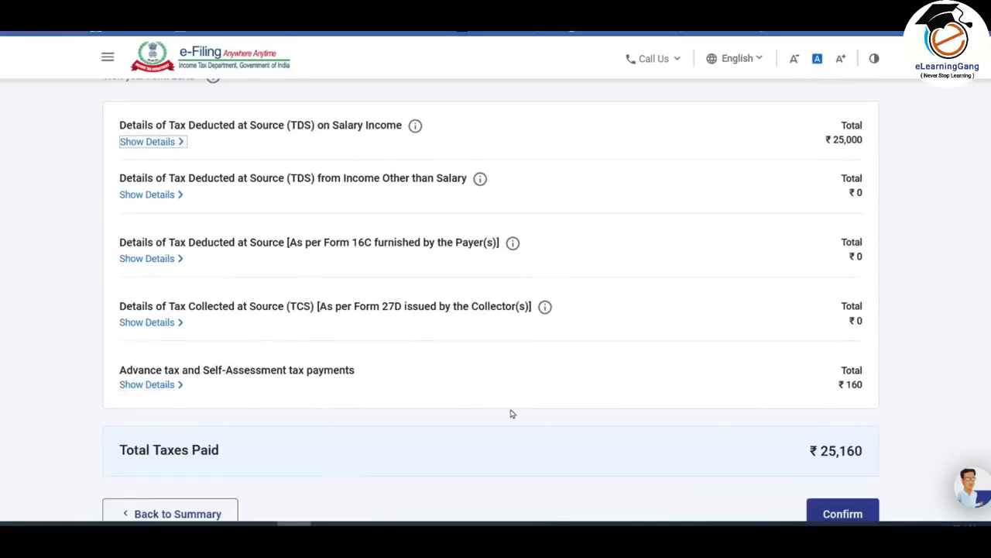
{"action": "scroll", "coordinate": [378, 388], "scroll_direction": "down", "scroll_amount": 1}
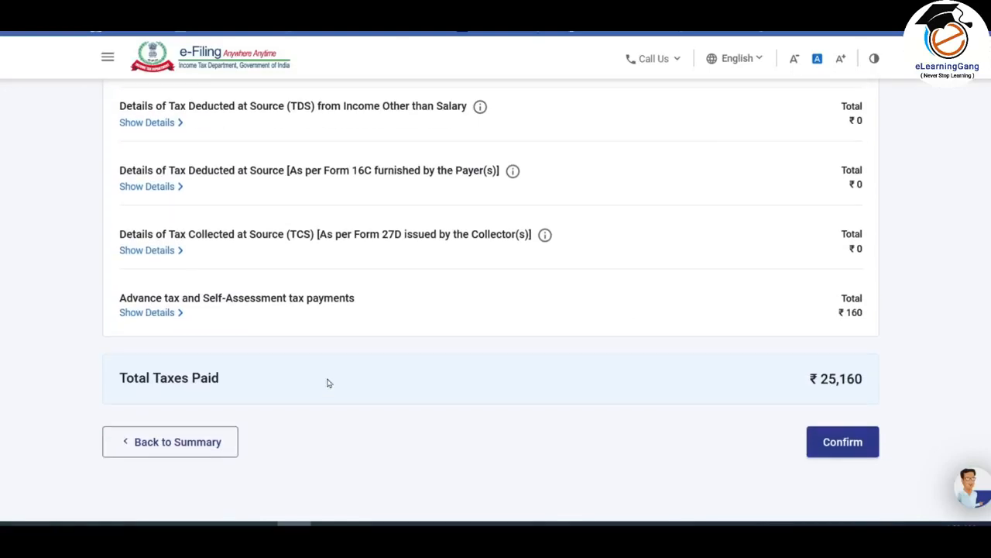
{"action": "left_click", "coordinate": [172, 318]}
{"action": "left_click", "coordinate": [171, 367]}
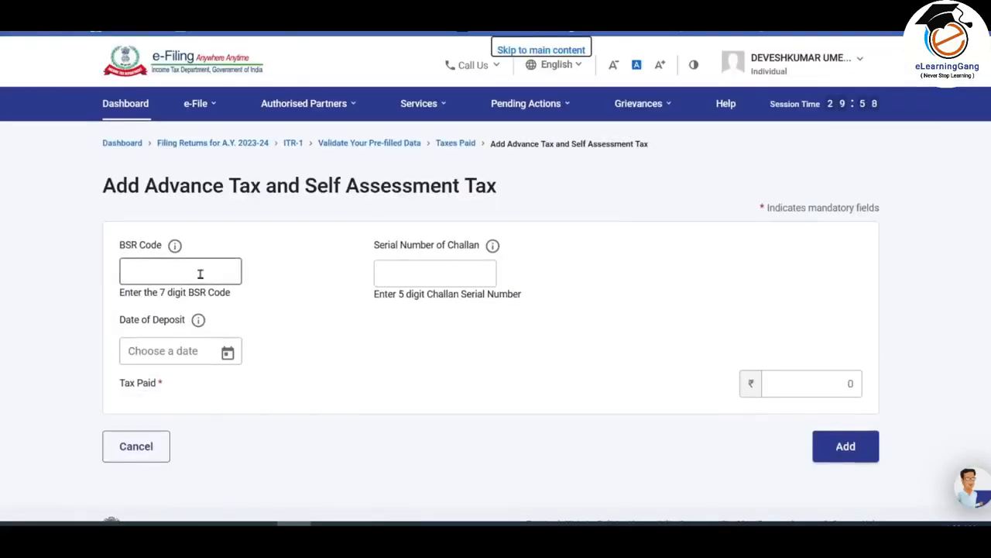
{"action": "left_click", "coordinate": [199, 275]}
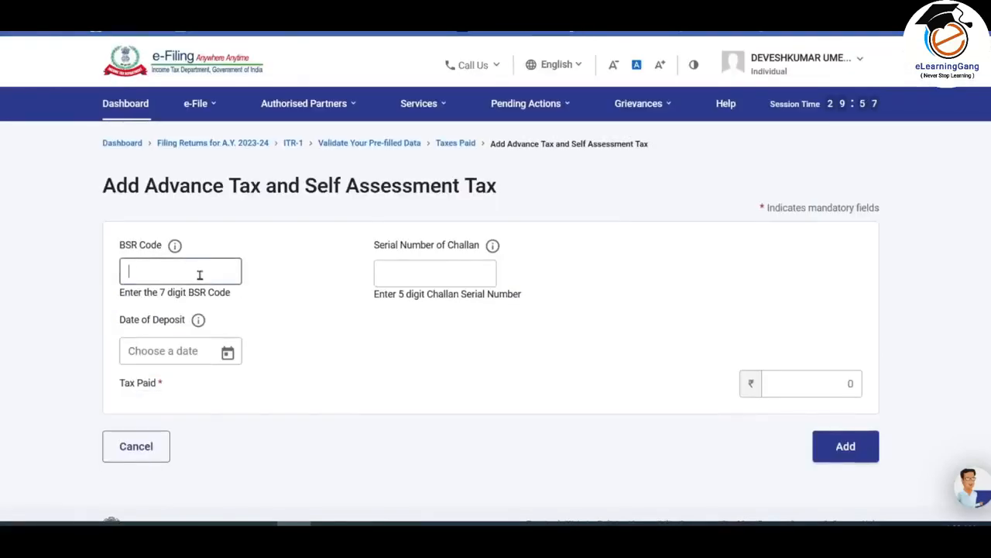
{"action": "left_click", "coordinate": [450, 284]}
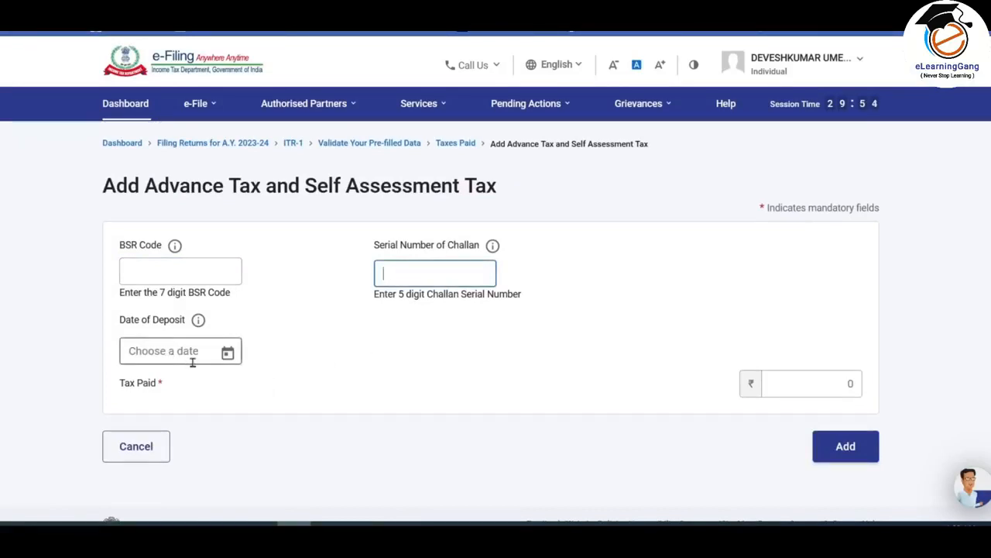
{"action": "left_click", "coordinate": [843, 383]}
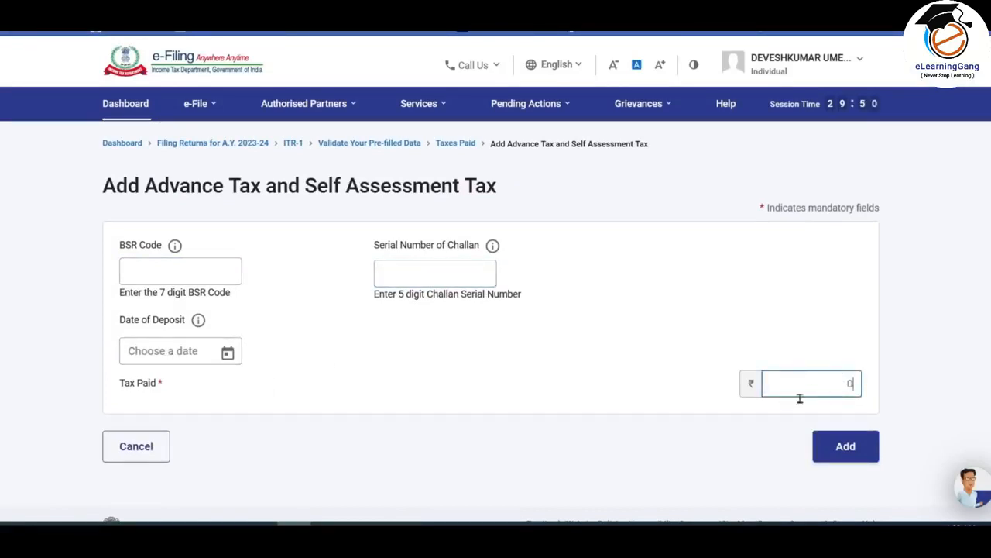
{"action": "left_click", "coordinate": [117, 449]}
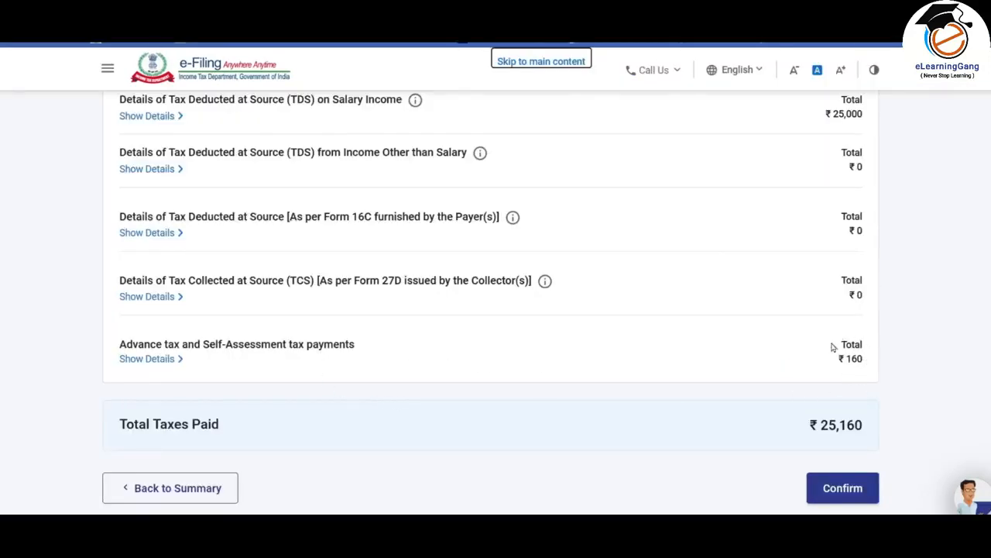
- Check the listed advance tax and self-assessment tax payments, and confirm the taxes paid section
{"action": "left_click", "coordinate": [153, 361]}
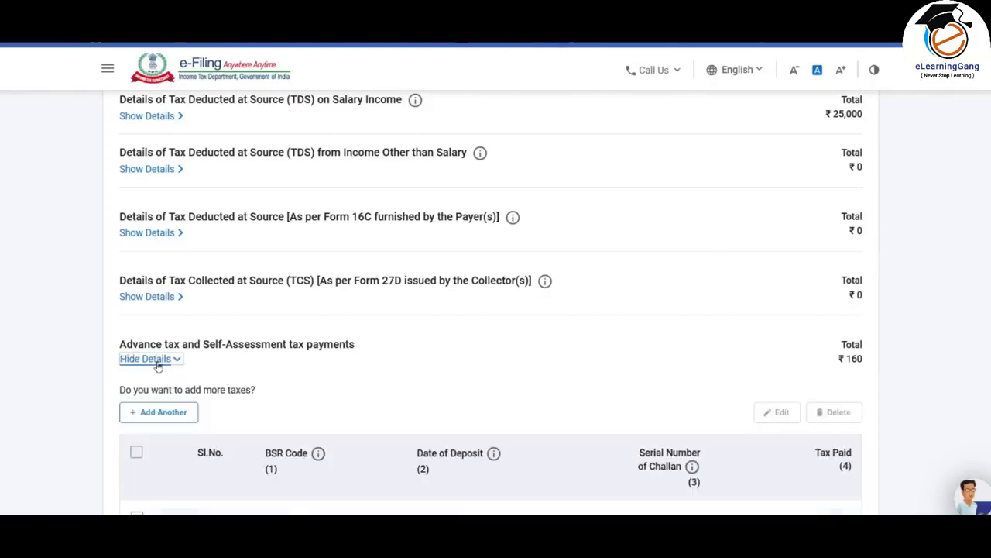
{"action": "scroll", "coordinate": [372, 359], "scroll_direction": "down", "scroll_amount": 3}
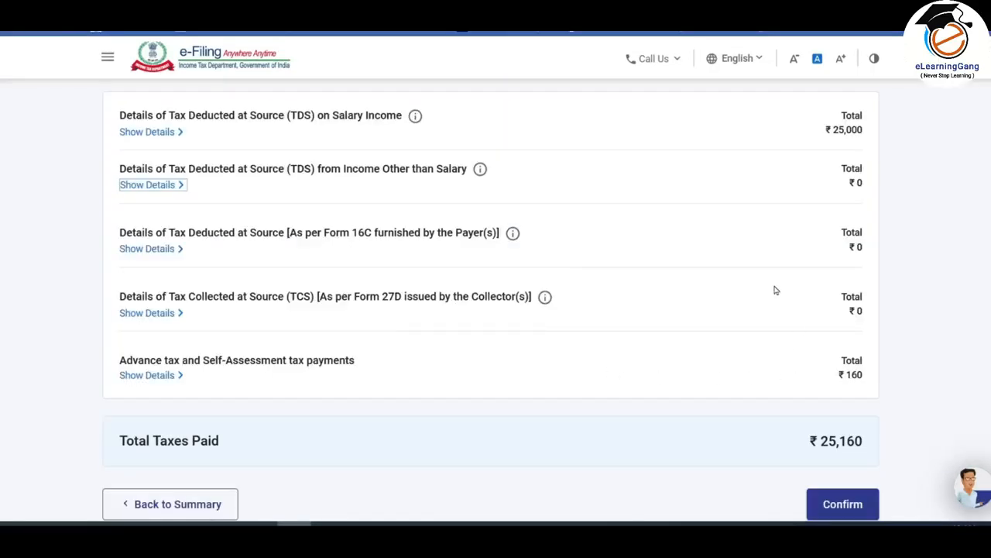
{"action": "scroll", "coordinate": [776, 290], "scroll_direction": "down", "scroll_amount": 1}
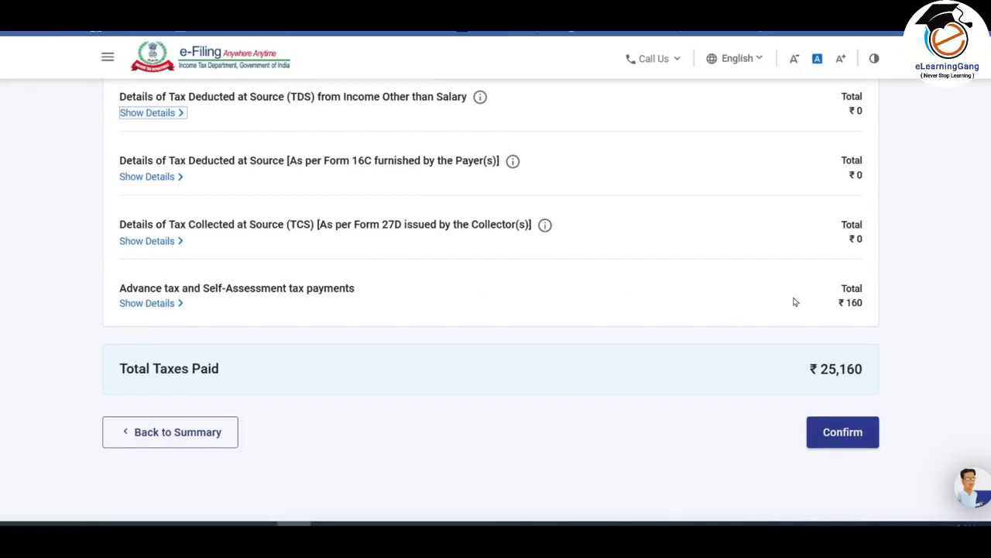
{"action": "left_click", "coordinate": [846, 435]}
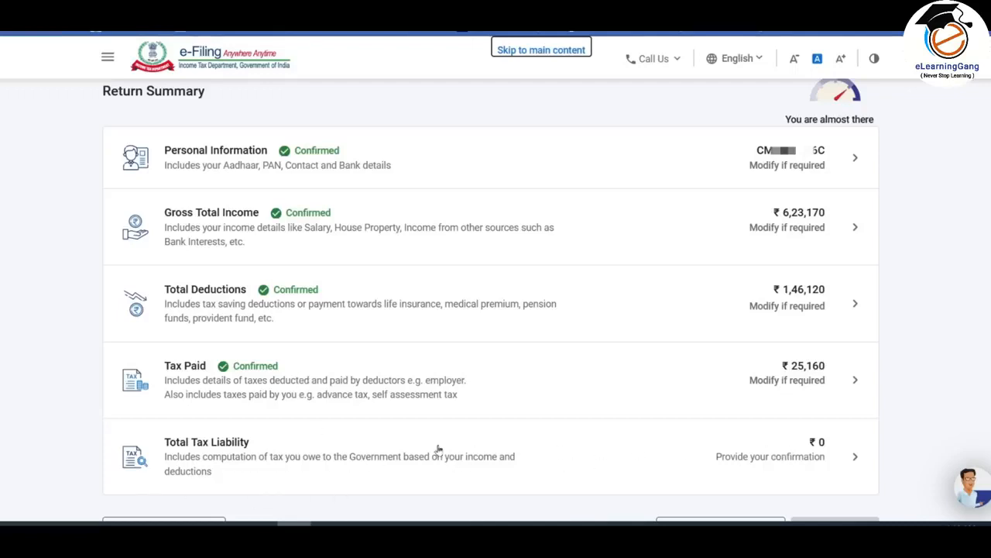
- Open the total tax liability section and examine the income computation, the slab-wise tax calculation and the rebate u/s 87A
{"action": "left_click", "coordinate": [375, 457]}
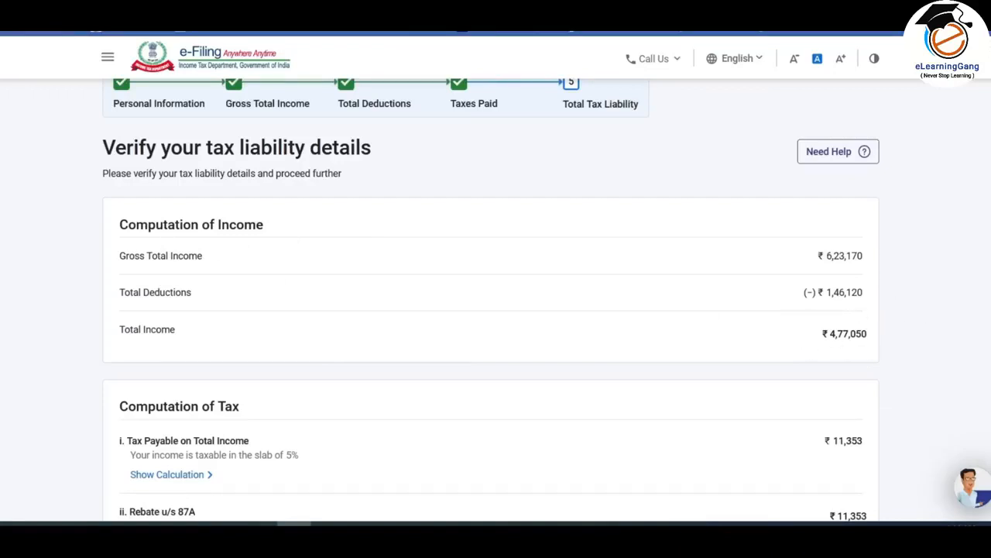
{"action": "scroll", "coordinate": [184, 243], "scroll_direction": "down", "scroll_amount": 5}
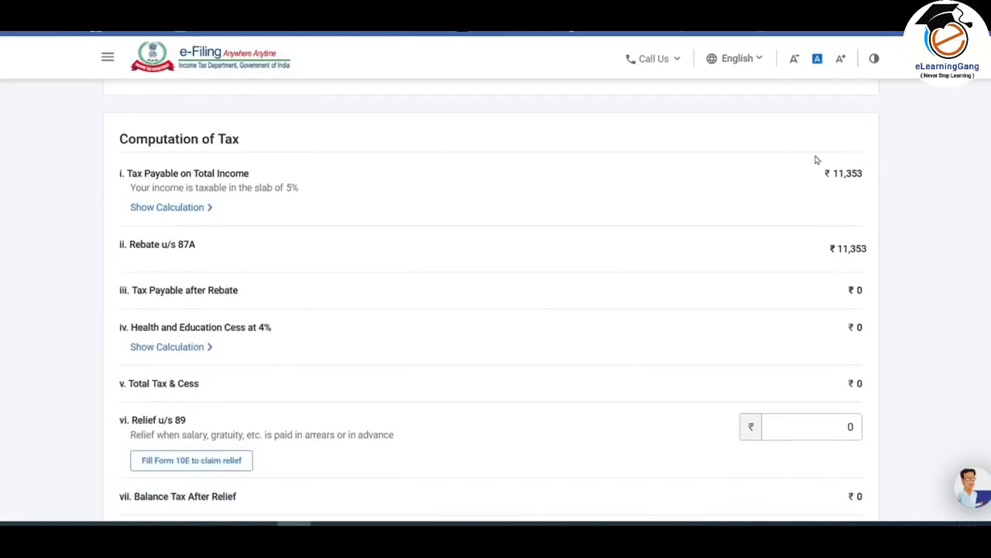
{"action": "left_click", "coordinate": [177, 209]}
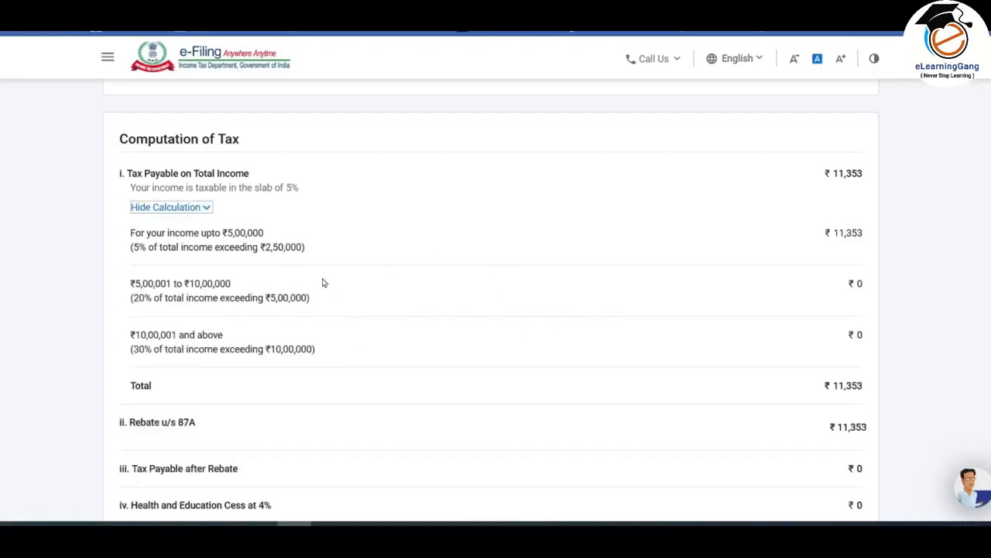
{"action": "scroll", "coordinate": [326, 281], "scroll_direction": "down", "scroll_amount": 2}
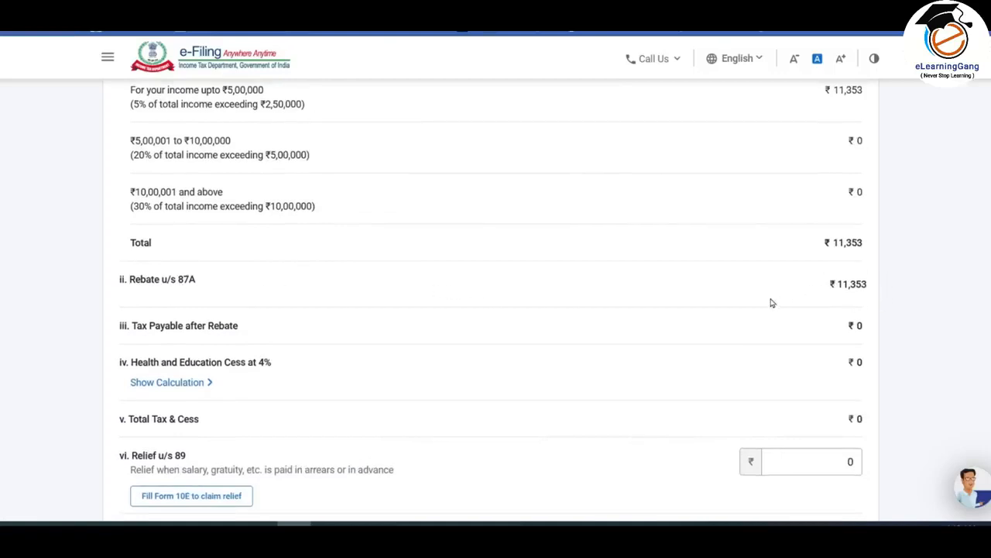
{"action": "scroll", "coordinate": [770, 302], "scroll_direction": "up", "scroll_amount": 3}
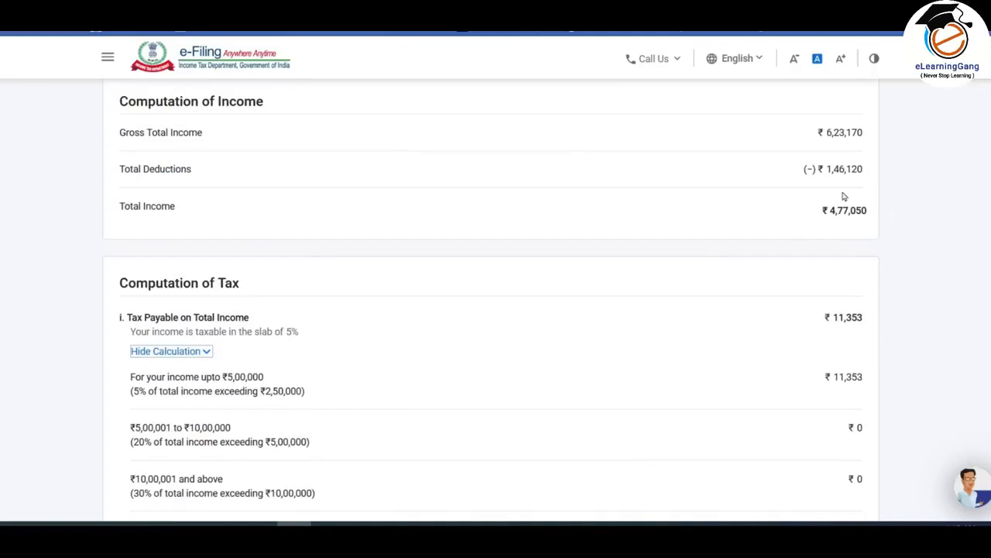
{"action": "scroll", "coordinate": [824, 206], "scroll_direction": "down", "scroll_amount": 2}
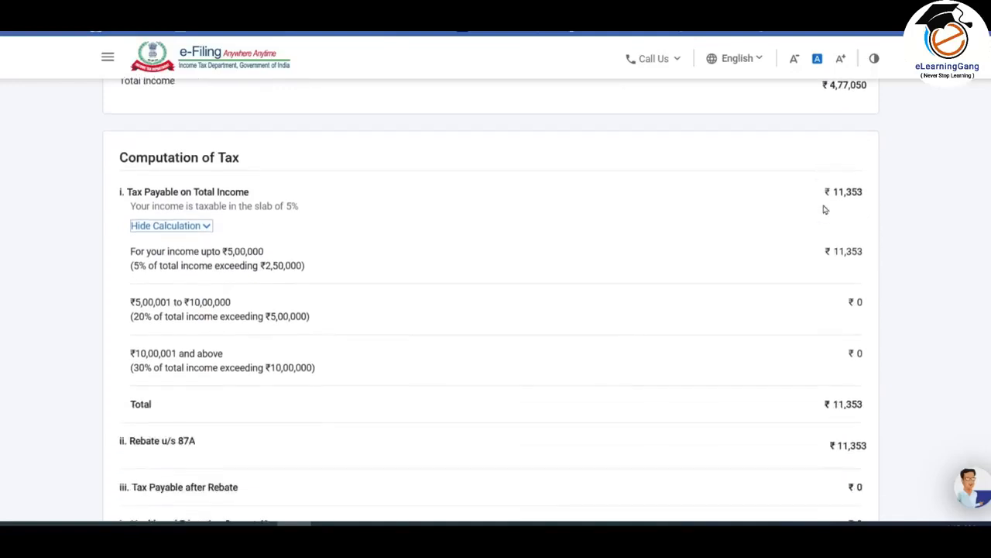
{"action": "scroll", "coordinate": [825, 209], "scroll_direction": "up", "scroll_amount": 1}
{"action": "scroll", "coordinate": [825, 209], "scroll_direction": "down", "scroll_amount": 3}
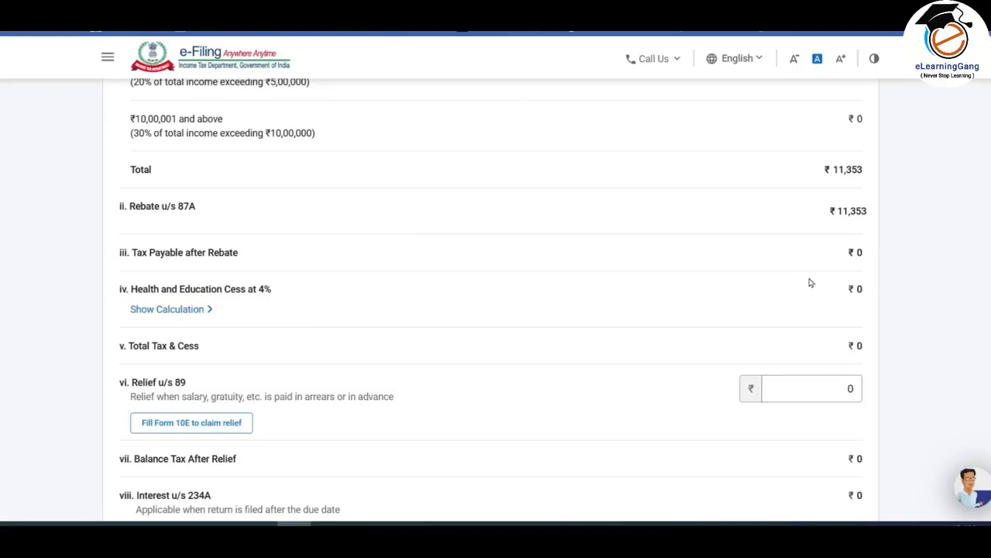
{"action": "scroll", "coordinate": [810, 281], "scroll_direction": "down", "scroll_amount": 3}
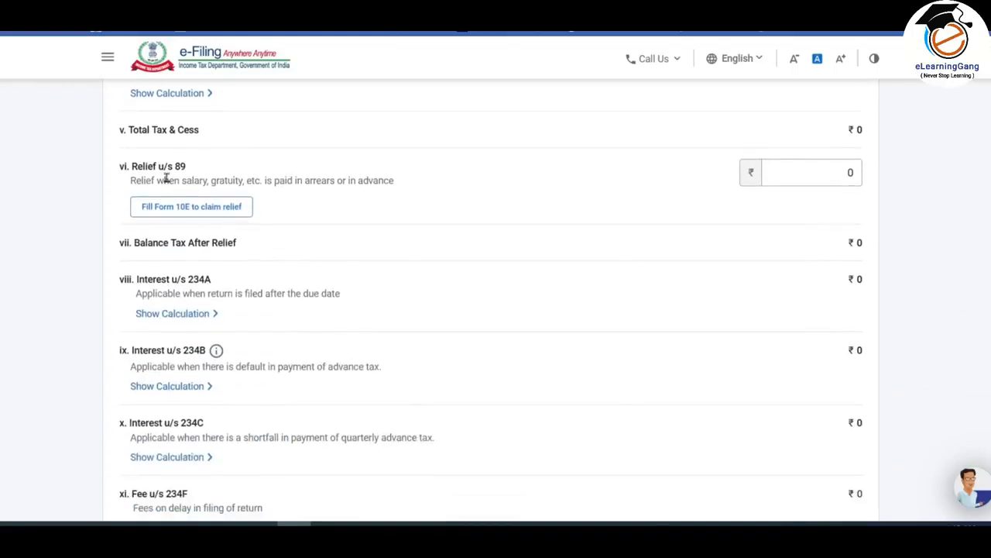
- Review the relief u/s 89, interest and late fee lines against the income computation, and confirm the tax liability details
{"action": "left_click", "coordinate": [791, 175]}
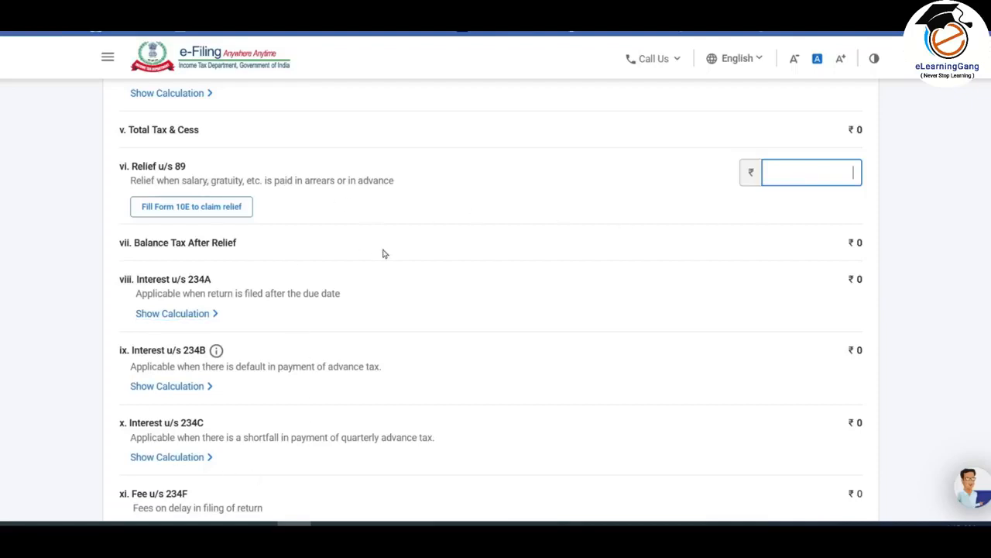
{"action": "scroll", "coordinate": [403, 252], "scroll_direction": "up", "scroll_amount": 10}
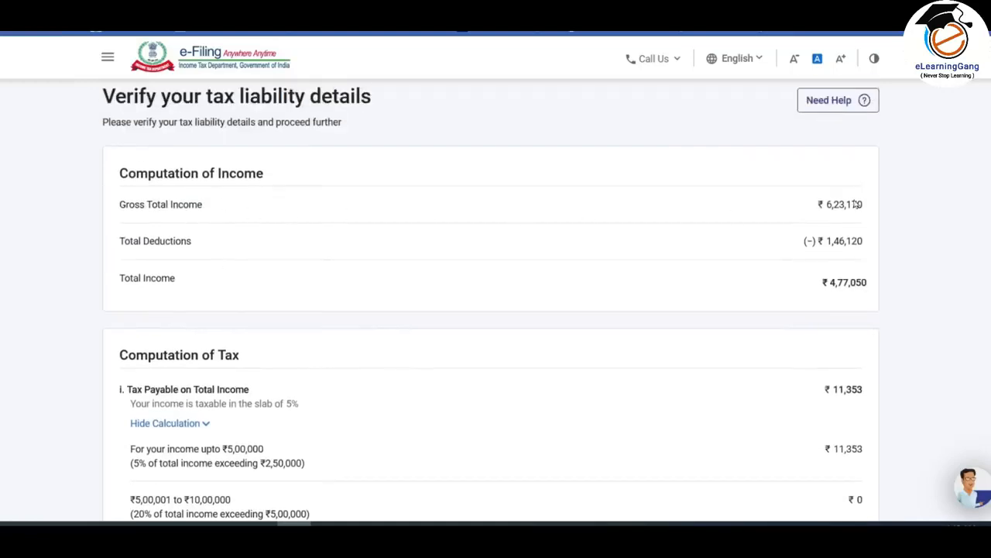
{"action": "scroll", "coordinate": [574, 238], "scroll_direction": "down", "scroll_amount": 9}
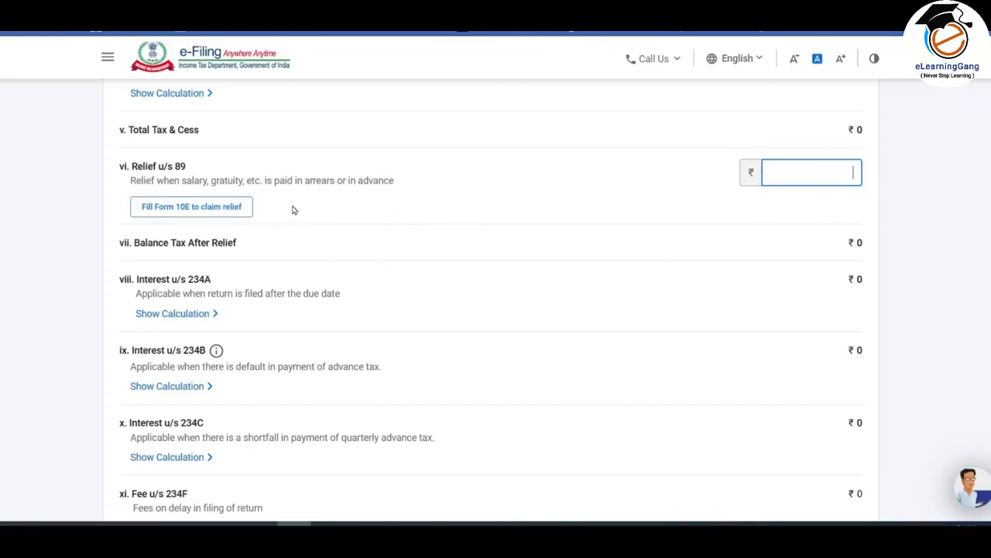
{"action": "scroll", "coordinate": [294, 210], "scroll_direction": "down", "scroll_amount": 2}
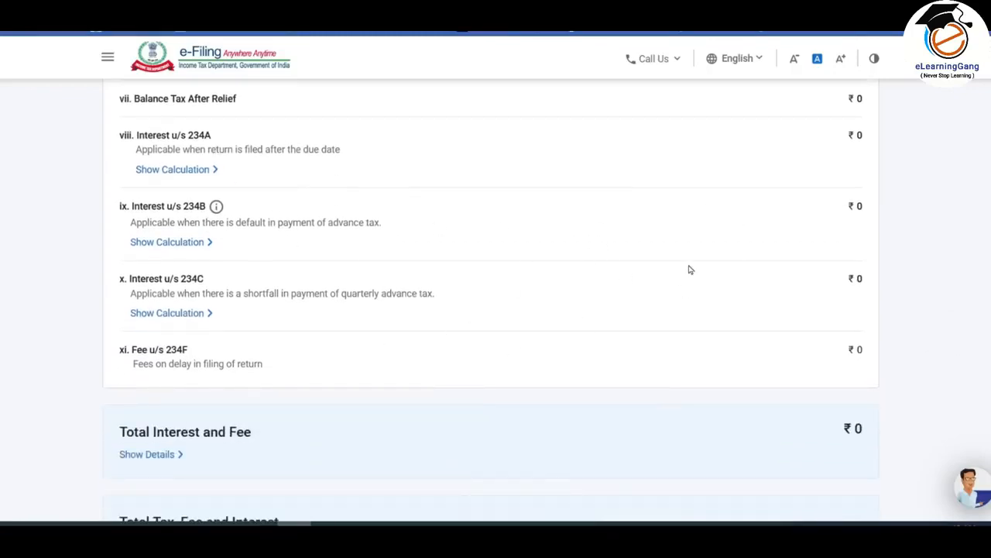
{"action": "scroll", "coordinate": [691, 269], "scroll_direction": "down", "scroll_amount": 3}
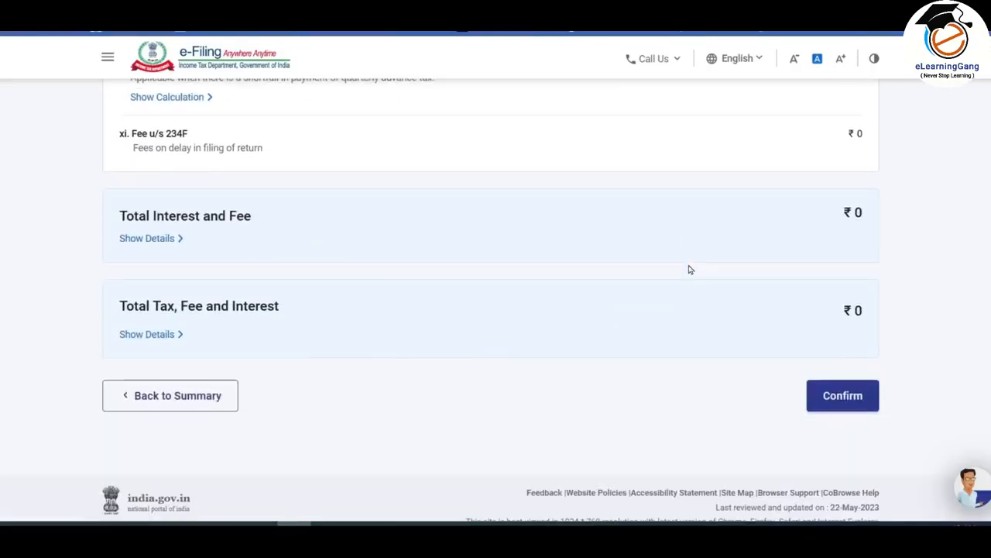
{"action": "scroll", "coordinate": [696, 269], "scroll_direction": "down", "scroll_amount": 1}
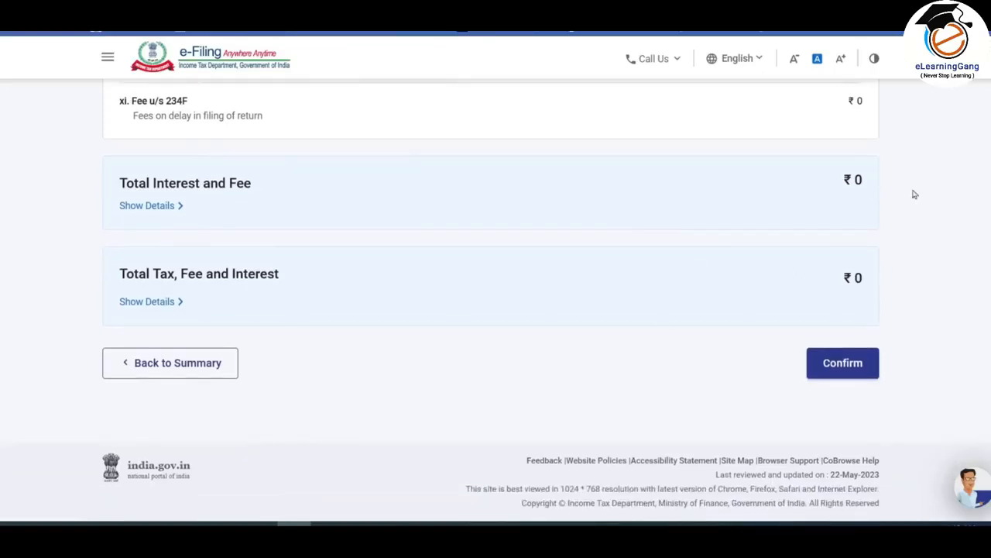
{"action": "left_click", "coordinate": [843, 364]}
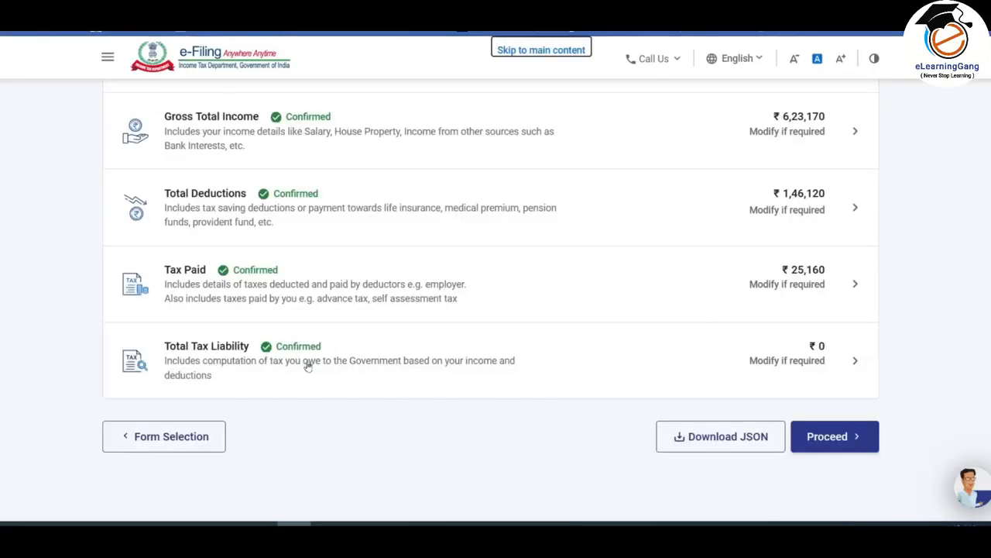
- Proceed to the tax summary, and open the return preview after checking the refund calculation
{"action": "left_click", "coordinate": [843, 439]}
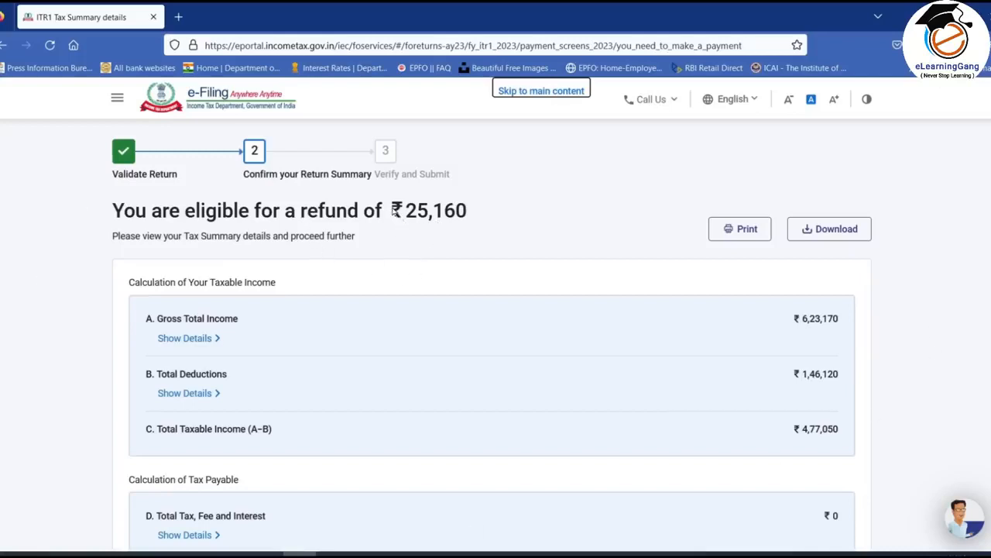
{"action": "left_click_drag", "start_coordinate": [396, 211], "coordinate": [479, 210]}
{"action": "left_click", "coordinate": [480, 214]}
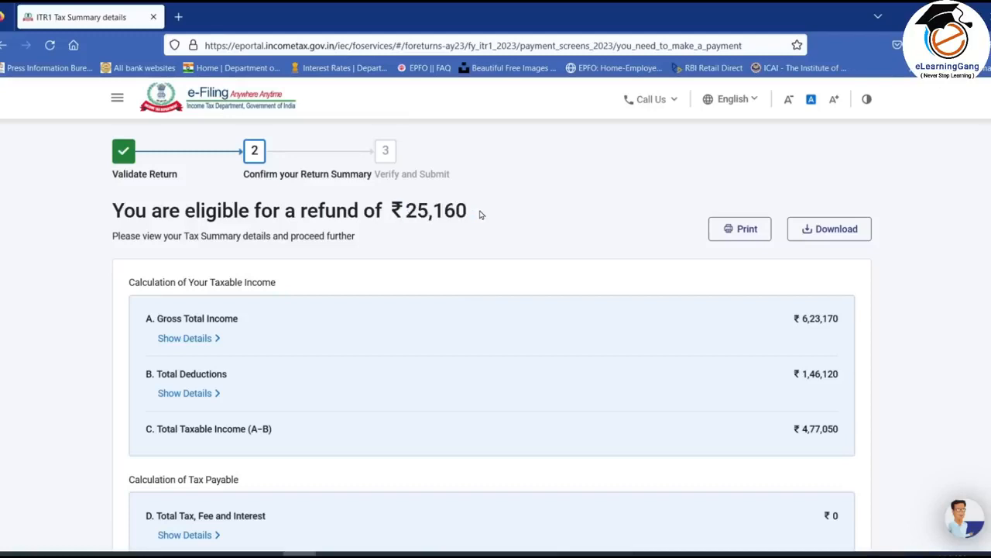
{"action": "scroll", "coordinate": [665, 480], "scroll_direction": "down", "scroll_amount": 3}
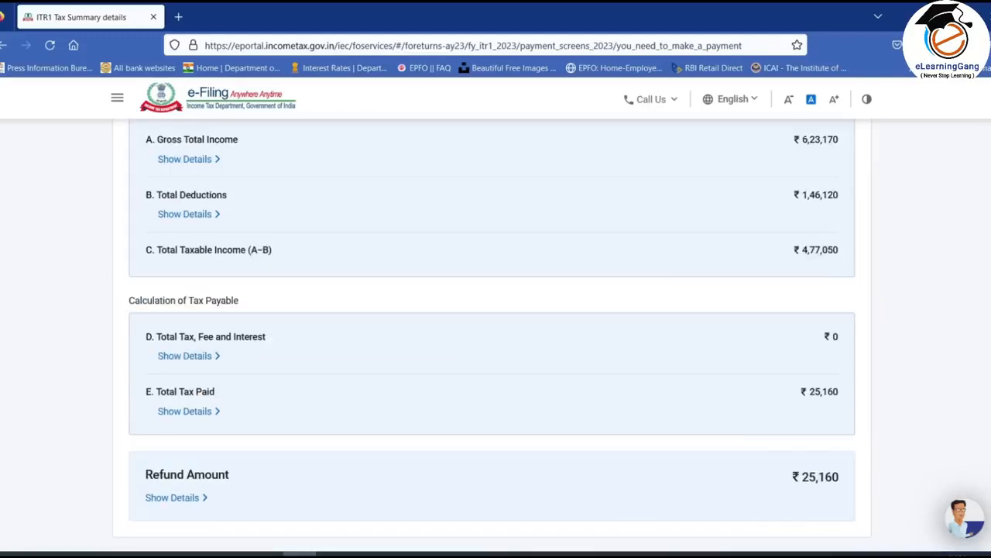
{"action": "scroll", "coordinate": [812, 460], "scroll_direction": "down", "scroll_amount": 2}
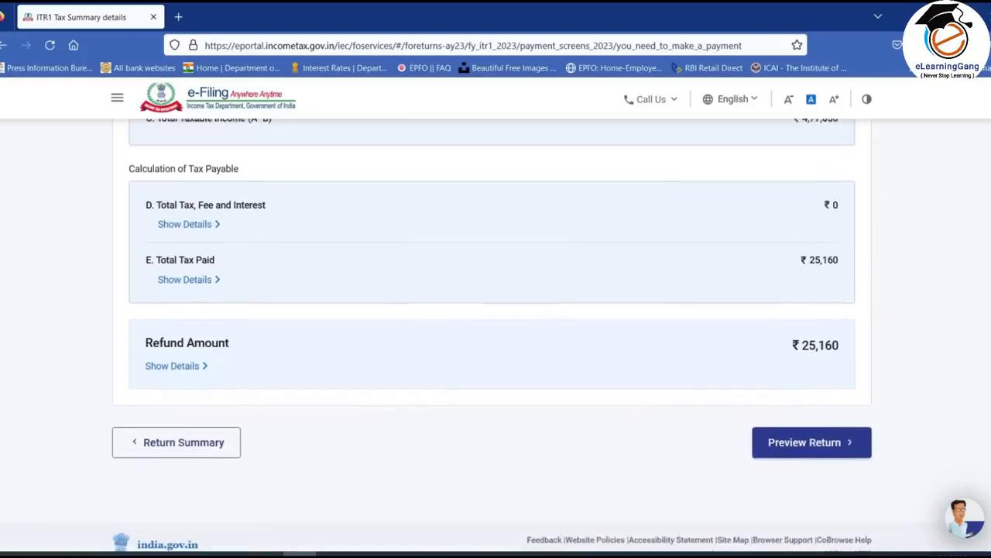
{"action": "left_click", "coordinate": [835, 444]}
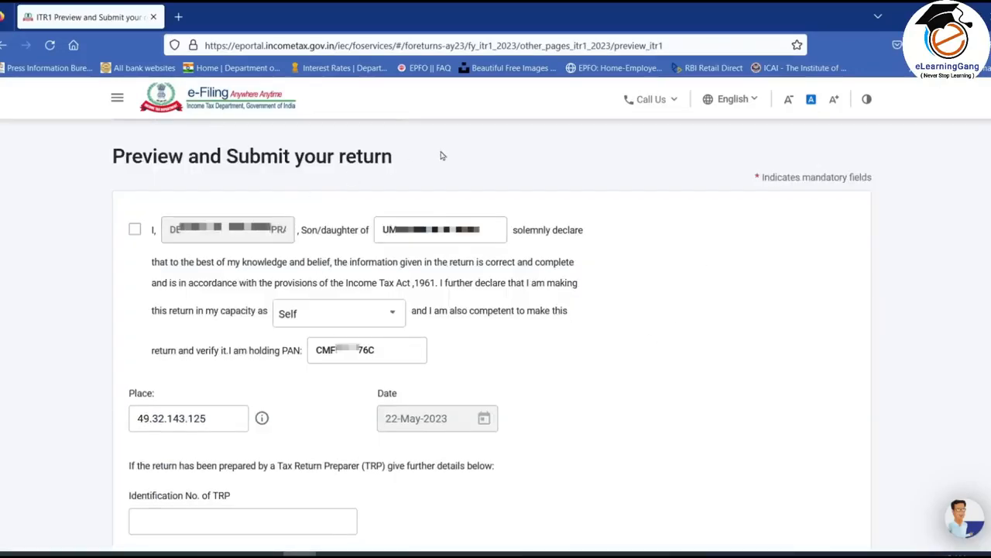
- Accept the declaration for the return and set the filing capacity to Self
{"action": "left_click", "coordinate": [135, 230]}
{"action": "left_click", "coordinate": [316, 319]}
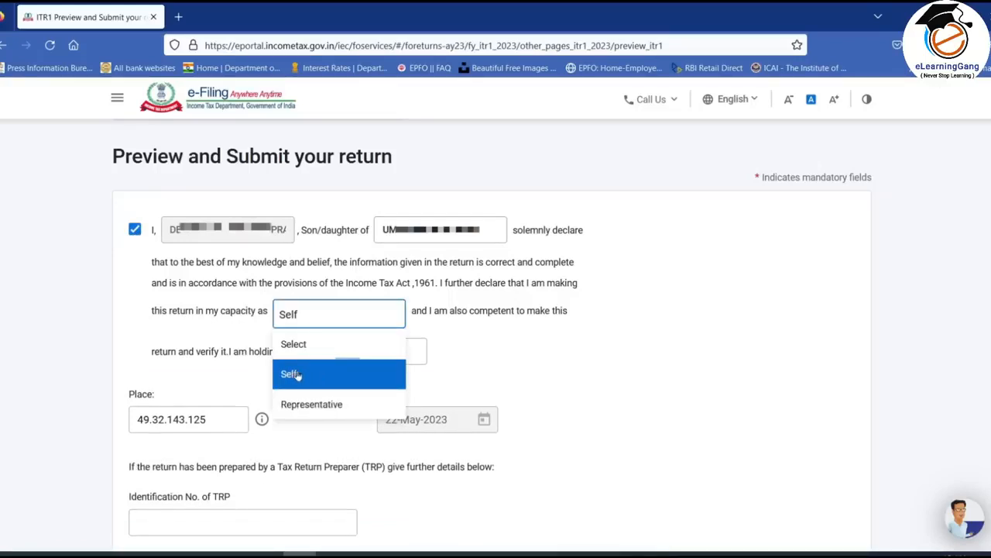
{"action": "left_click", "coordinate": [290, 374]}
- Set the place of declaration to MUMBAI and proceed to the preview of the return
{"action": "left_click", "coordinate": [203, 418]}
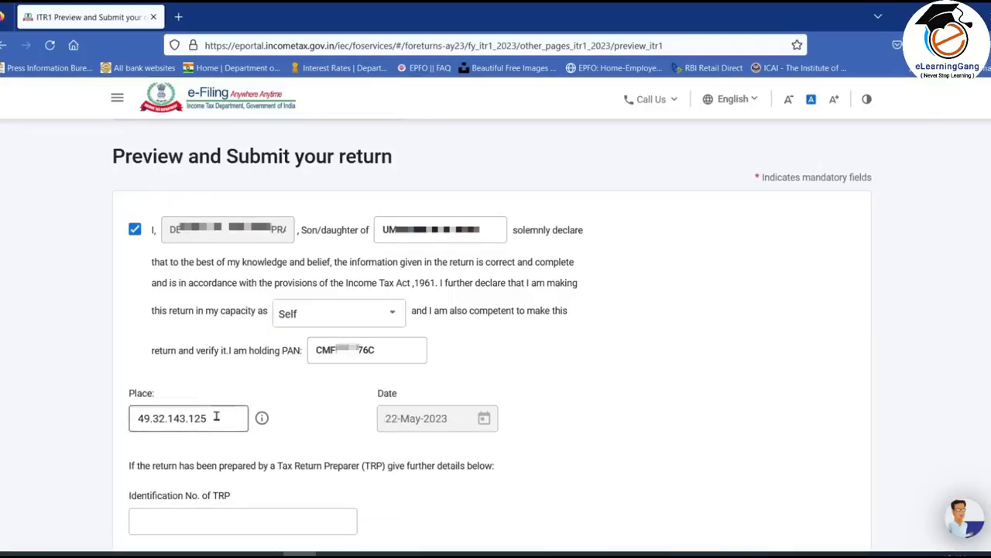
{"action": "left_click_drag", "start_coordinate": [199, 418], "coordinate": [102, 411]}
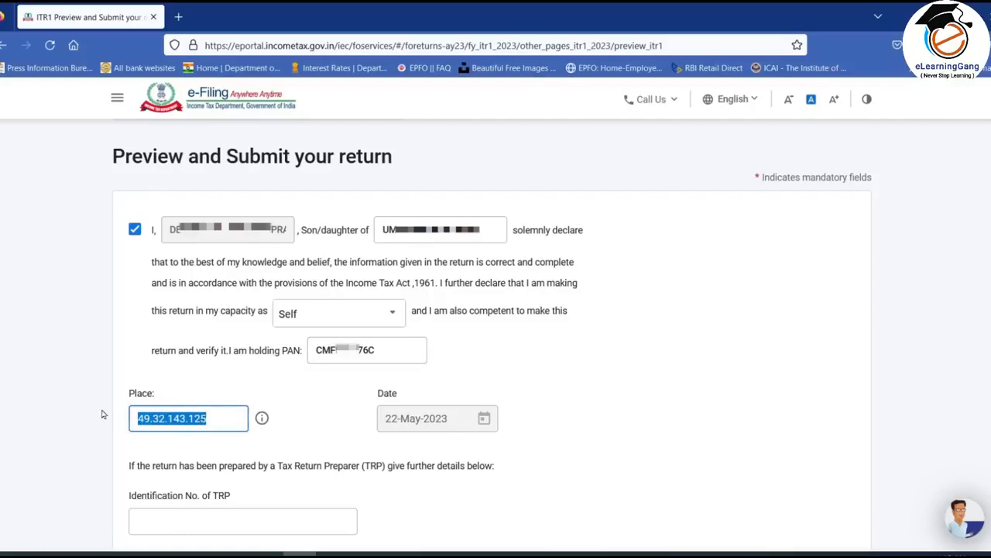
{"action": "type", "text": "MUMBAI"}
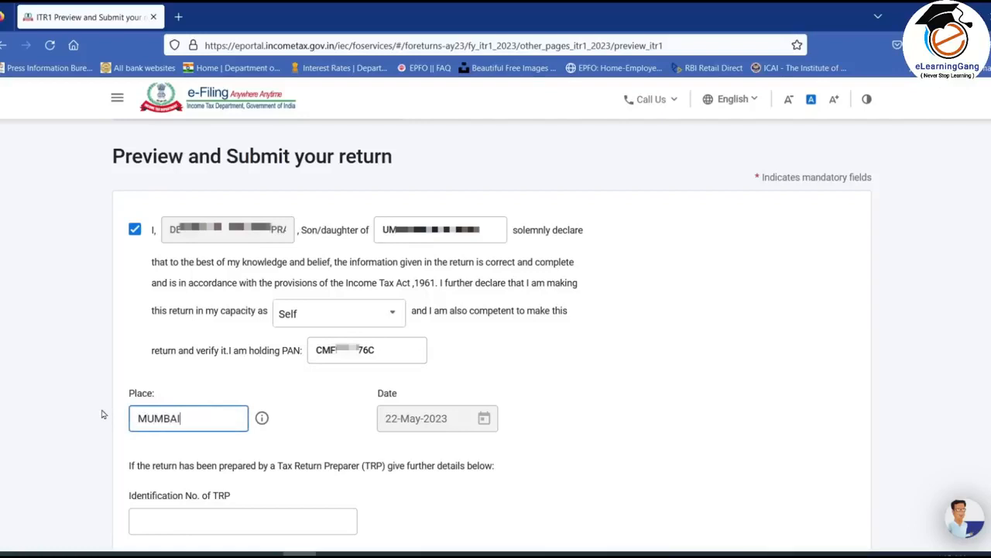
{"action": "left_click", "coordinate": [307, 412]}
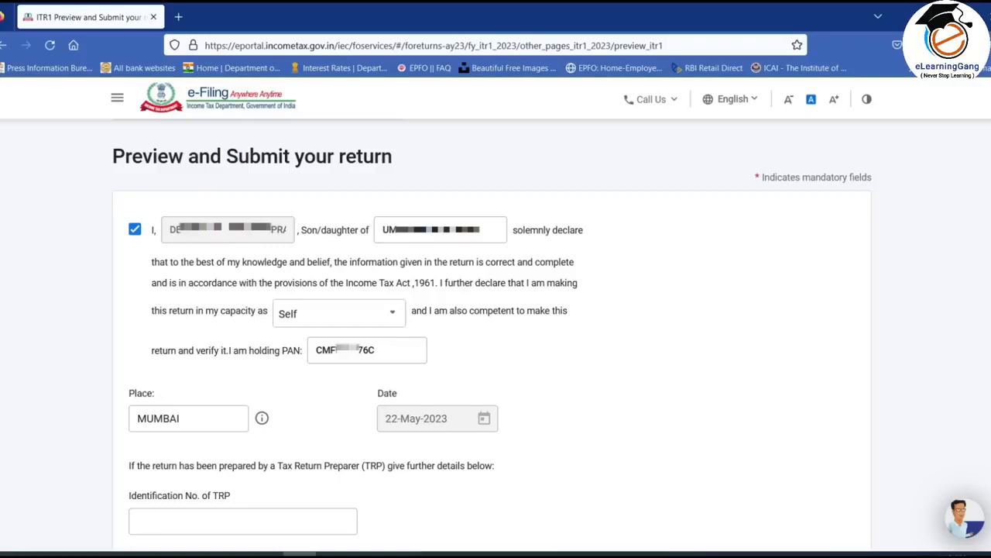
{"action": "scroll", "coordinate": [496, 333], "scroll_direction": "down", "scroll_amount": 4}
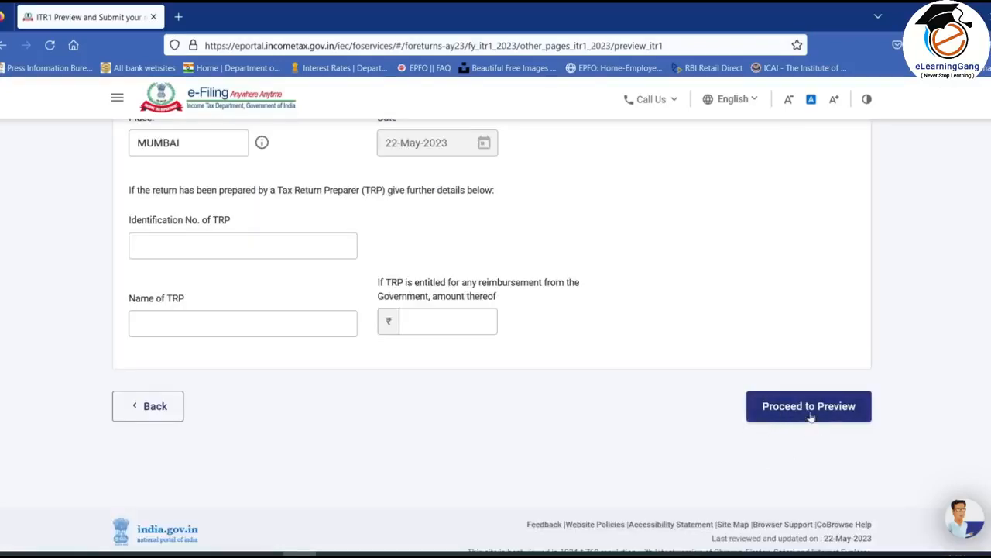
{"action": "left_click", "coordinate": [808, 409]}
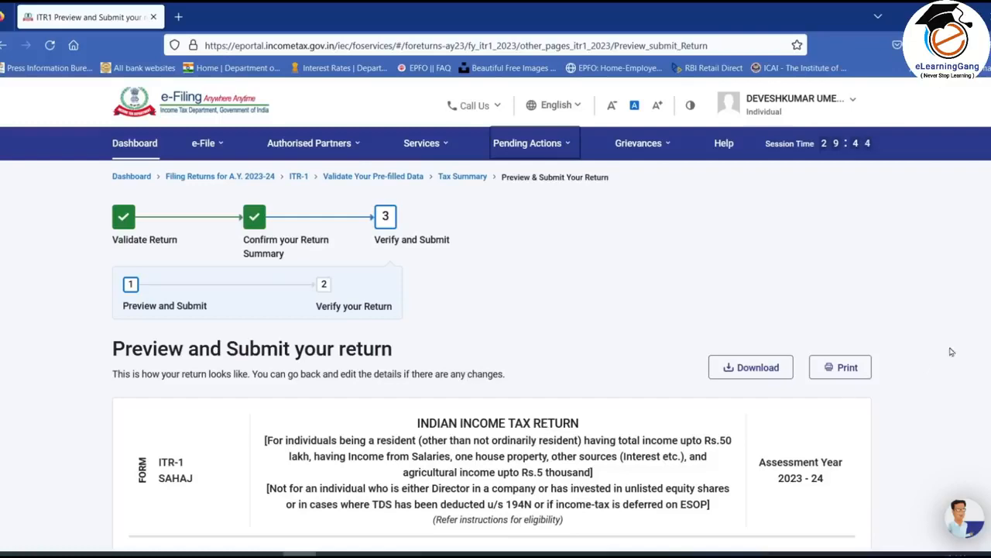
- Review the previewed return through to the verification section, validate it, and proceed to choosing a verification method
{"action": "scroll", "coordinate": [492, 337], "scroll_direction": "down", "scroll_amount": 15}
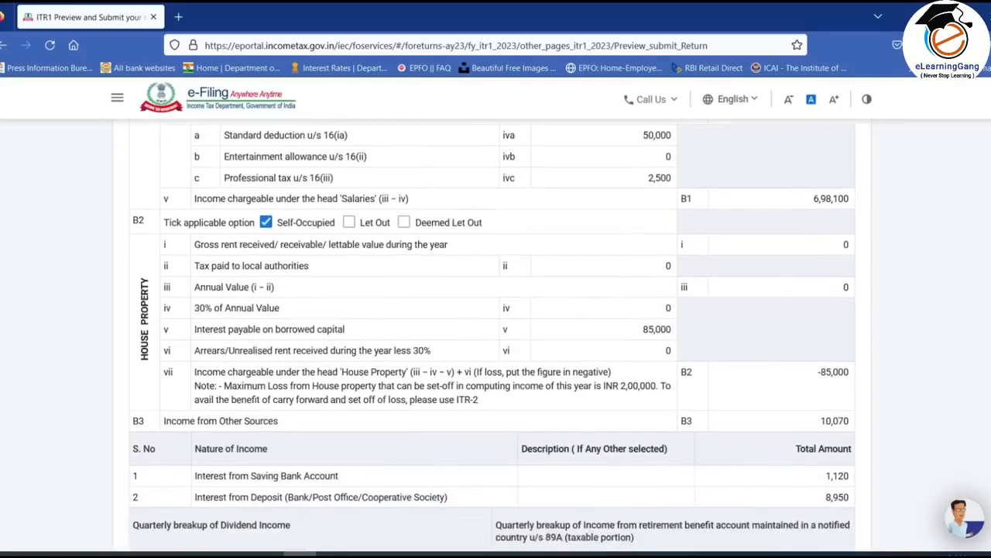
{"action": "scroll", "coordinate": [492, 337], "scroll_direction": "down", "scroll_amount": 4}
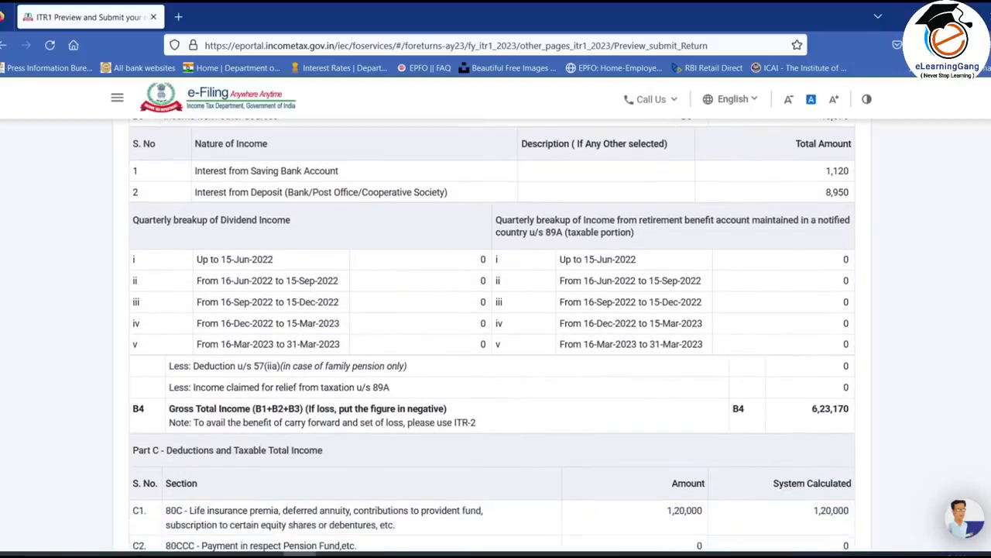
{"action": "scroll", "coordinate": [492, 337], "scroll_direction": "down", "scroll_amount": 2}
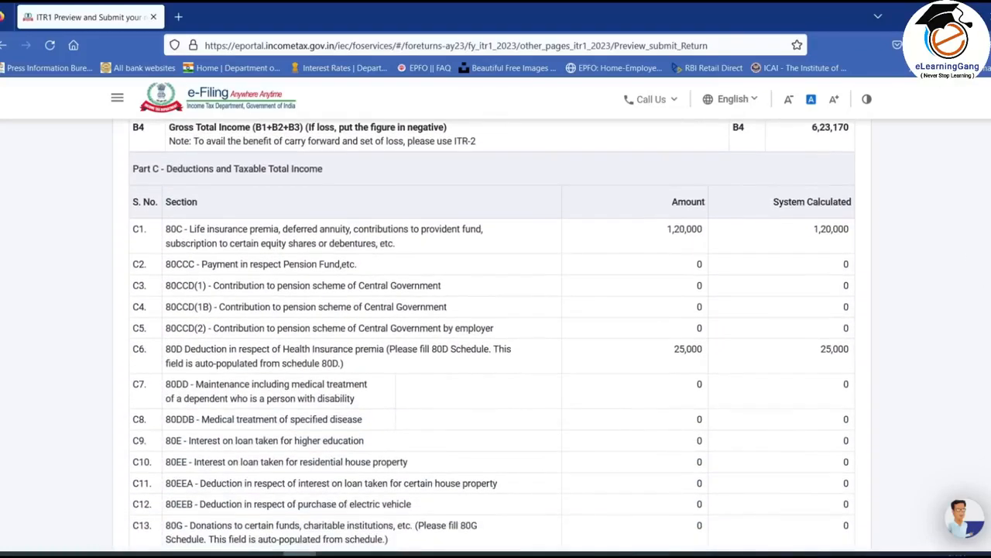
{"action": "scroll", "coordinate": [914, 416], "scroll_direction": "down", "scroll_amount": 15}
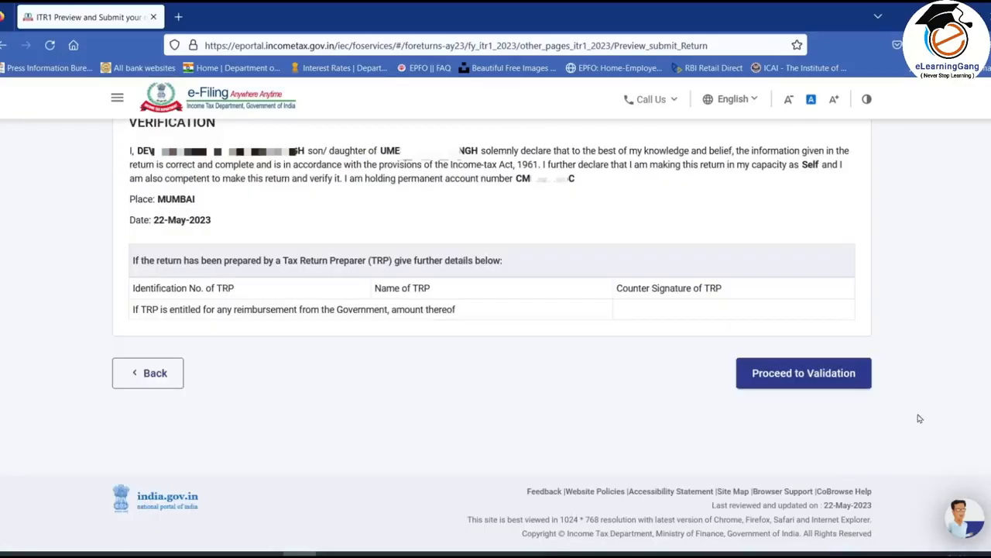
{"action": "left_click", "coordinate": [792, 383]}
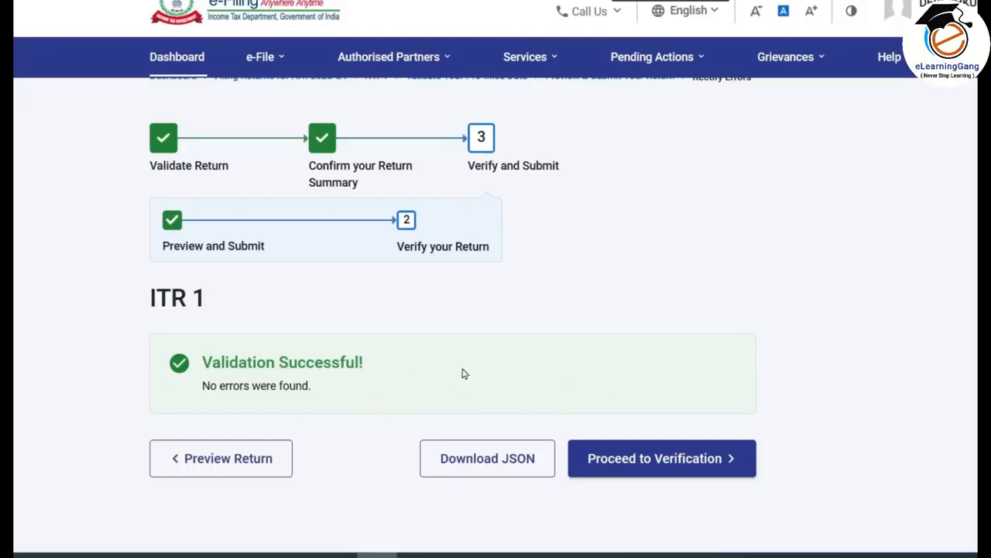
{"action": "left_click", "coordinate": [698, 459]}
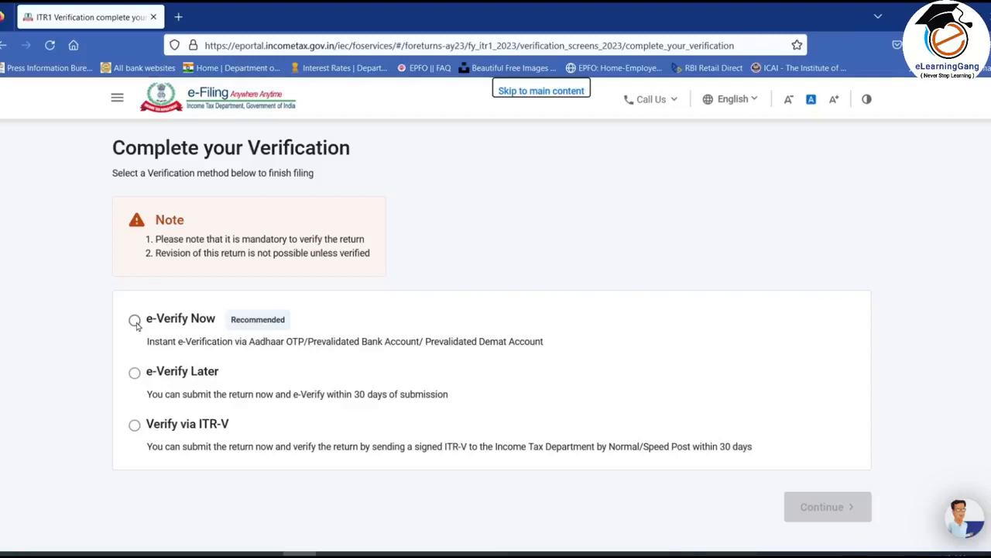
- Choose e-Verify Now as the verification method and proceed with an OTP on the mobile number registered with Aadhaar
{"action": "left_click", "coordinate": [135, 321]}
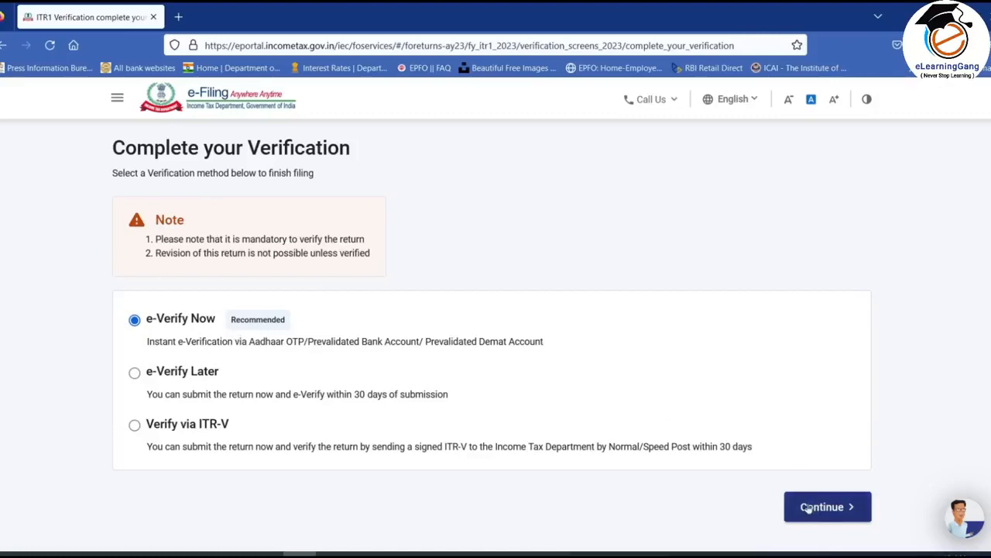
{"action": "left_click", "coordinate": [829, 512]}
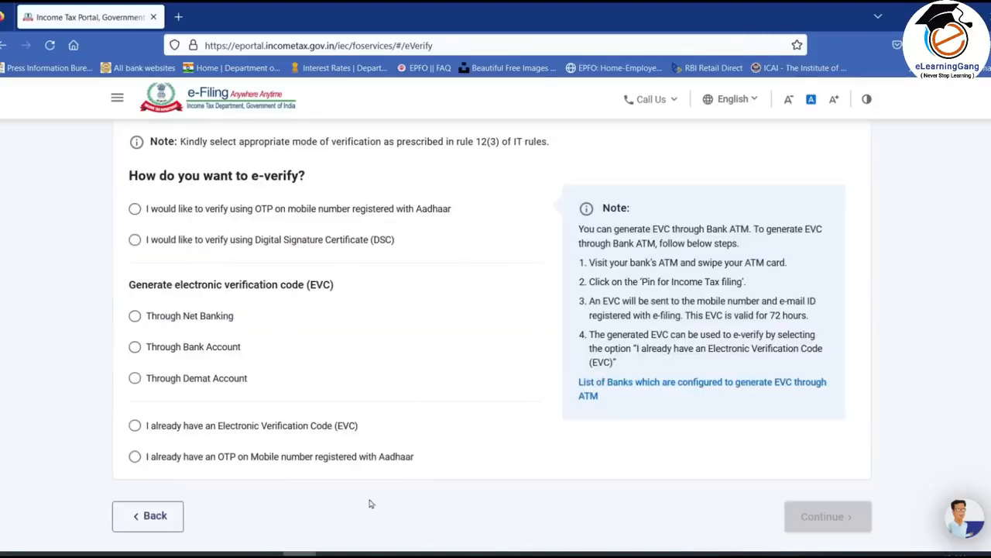
{"action": "left_click", "coordinate": [135, 209]}
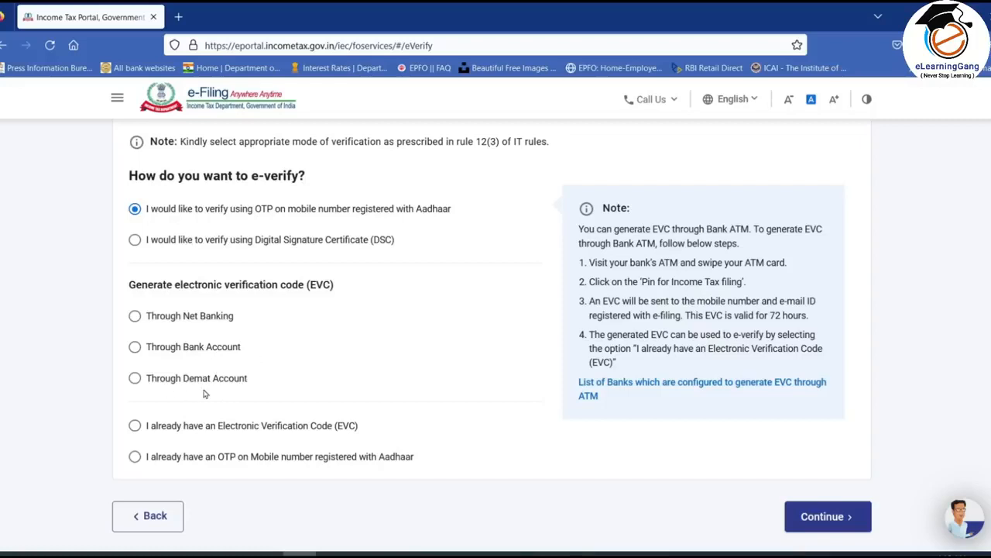
{"action": "left_click", "coordinate": [134, 348]}
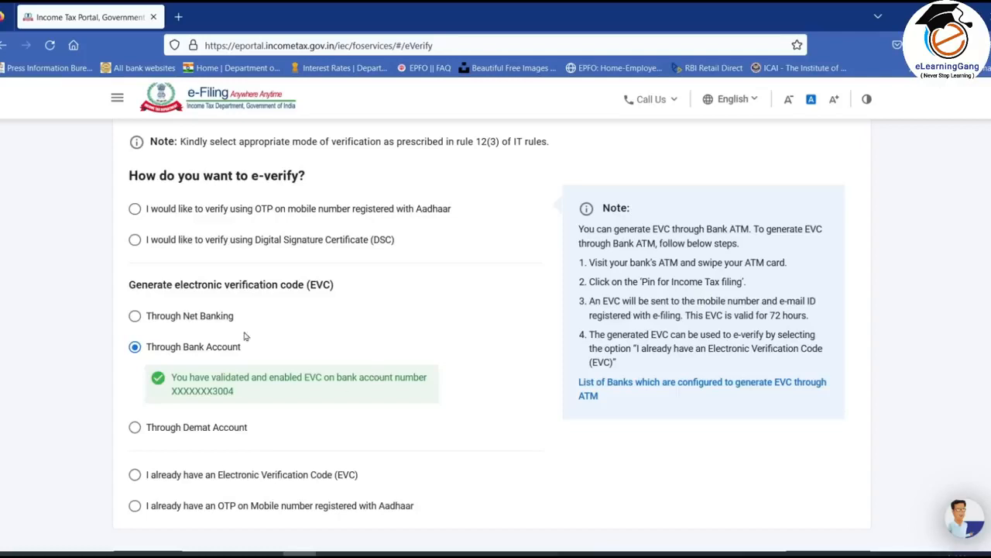
{"action": "left_click", "coordinate": [135, 208]}
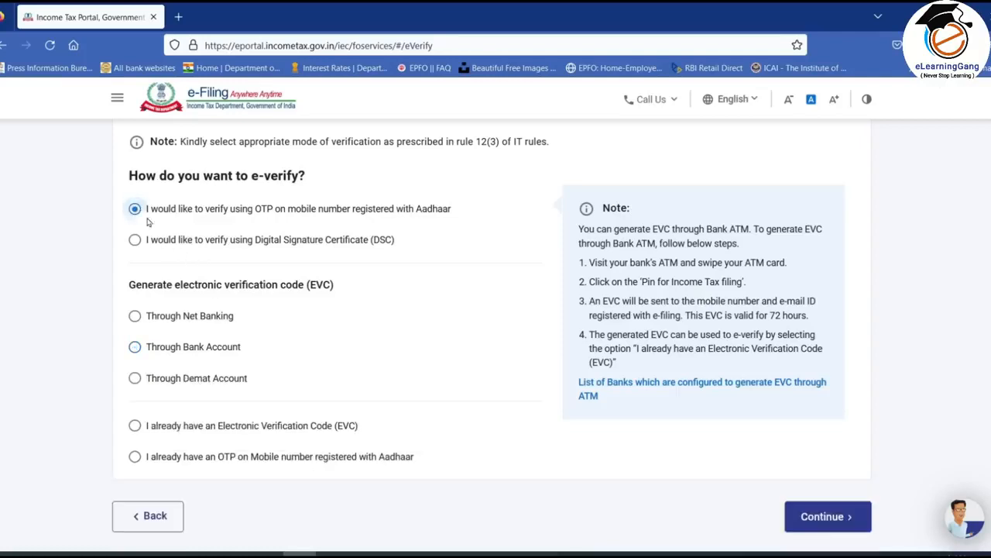
{"action": "left_click", "coordinate": [840, 525]}
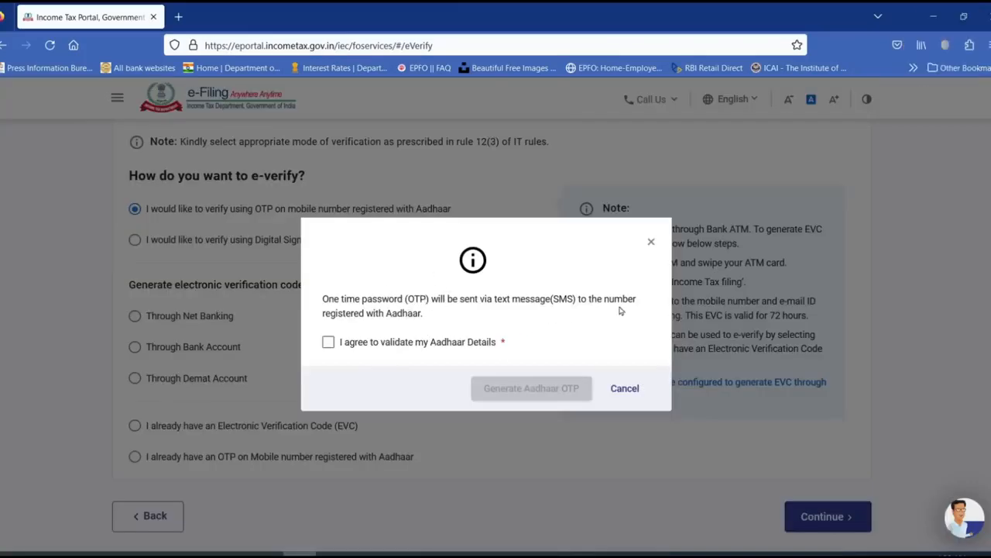
- Agree to validate the Aadhaar details, generate the Aadhaar OTP, and enter the received OTP to validate it
{"action": "left_click", "coordinate": [328, 344]}
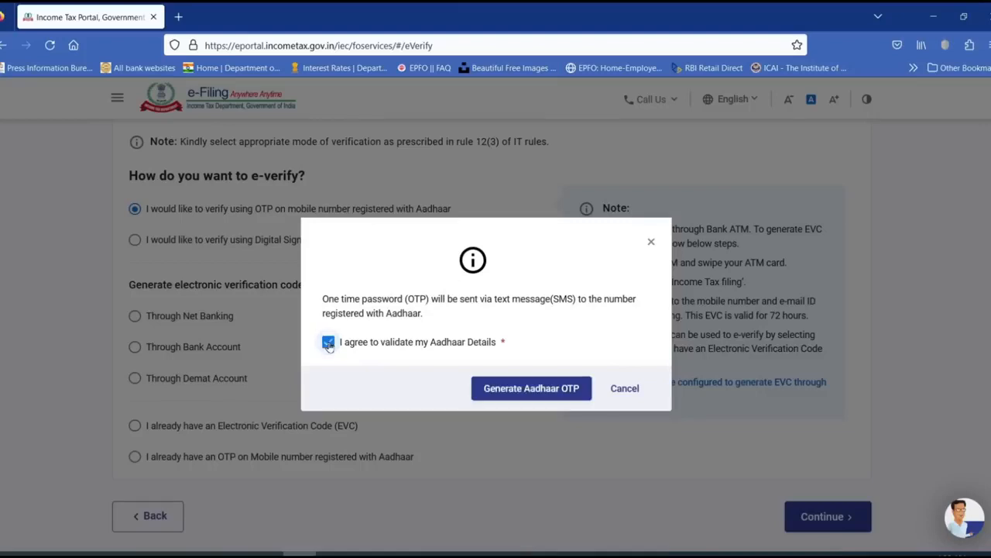
{"action": "left_click", "coordinate": [544, 388]}
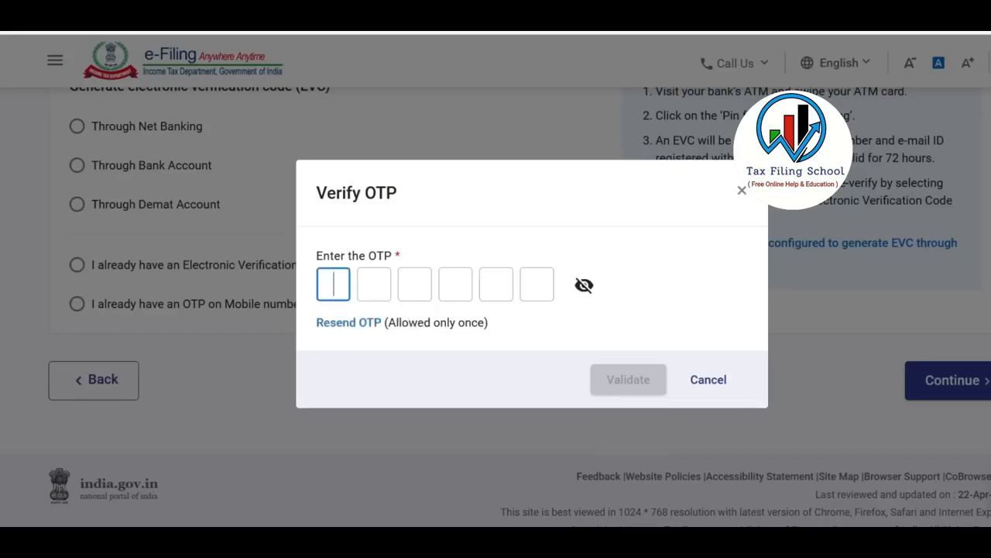
{"action": "type", "text": "••••••"}
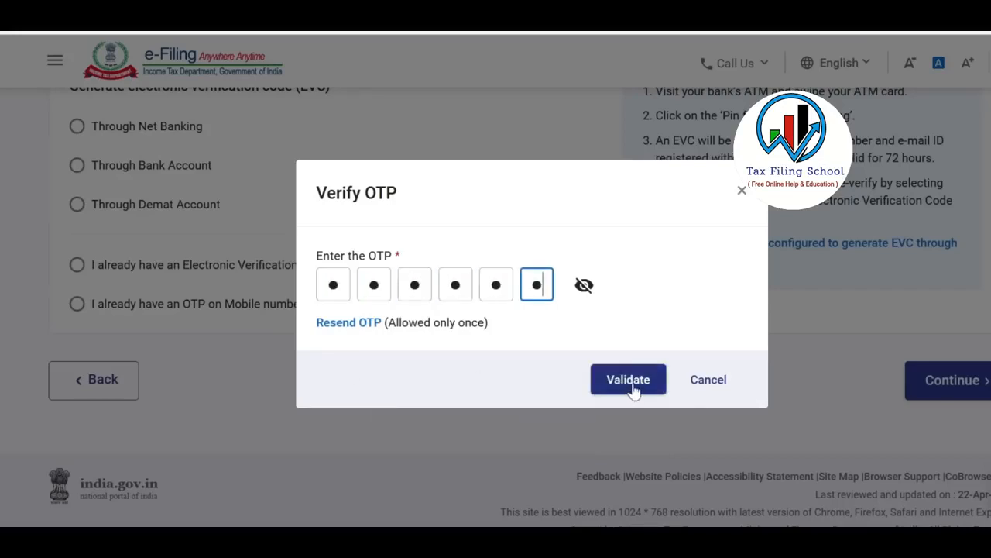
{"action": "left_click", "coordinate": [632, 387]}
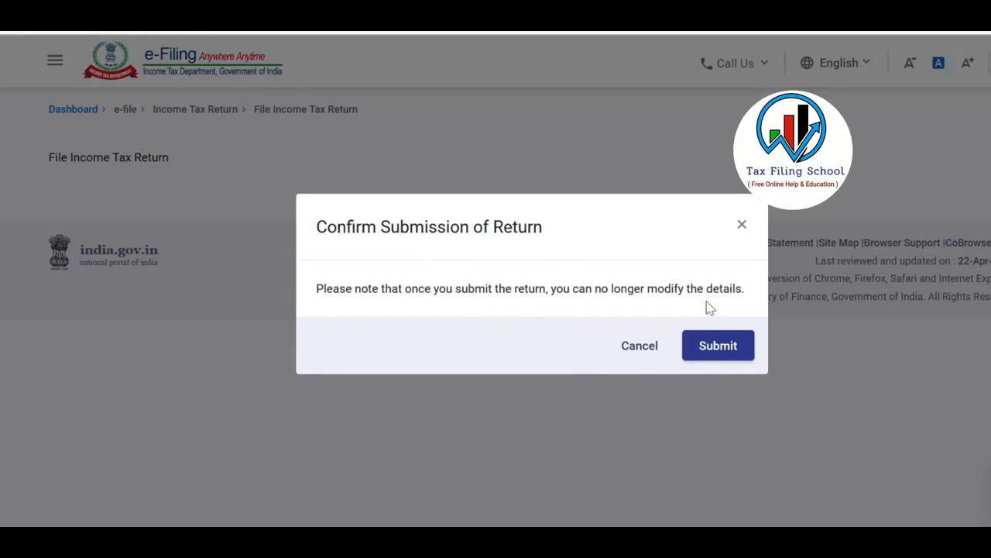
- Confirm submission of the income tax return and download the filing receipt
{"action": "left_click", "coordinate": [724, 350]}
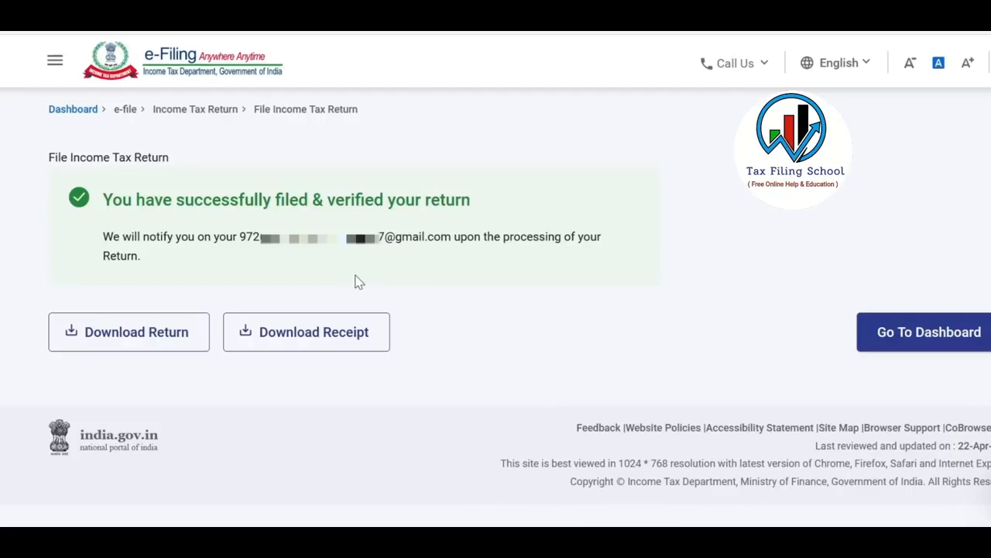
{"action": "left_click", "coordinate": [353, 349]}
{"action": "left_click", "coordinate": [352, 349]}
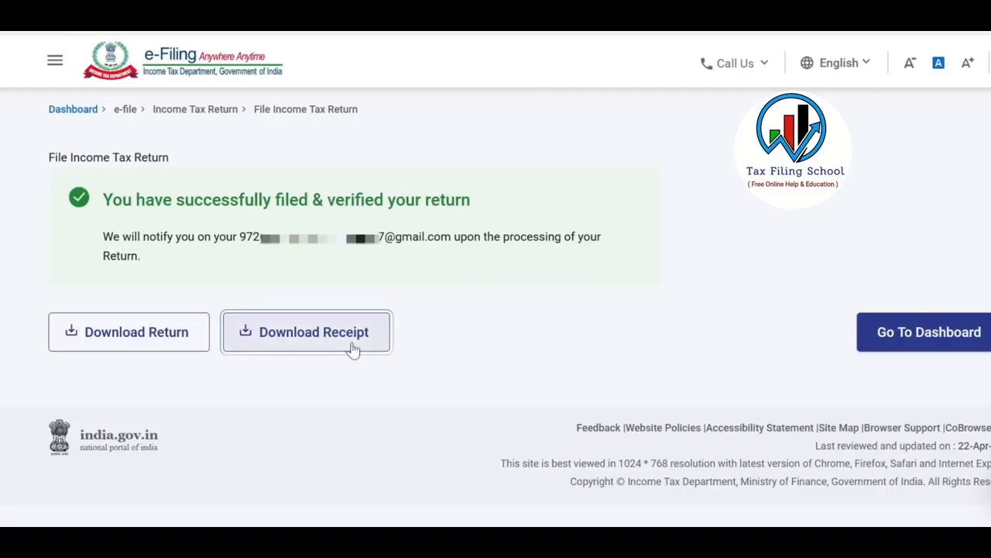